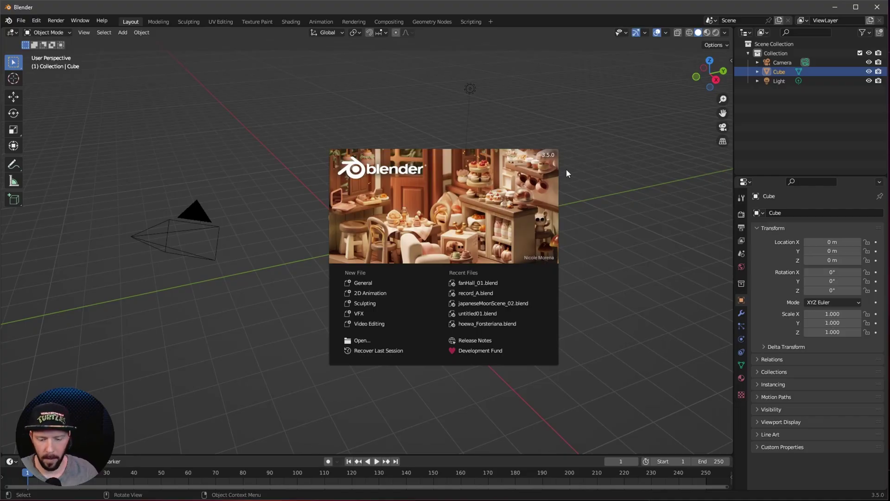
Hide the default cube and add a plane at the world origin
click(635, 219)
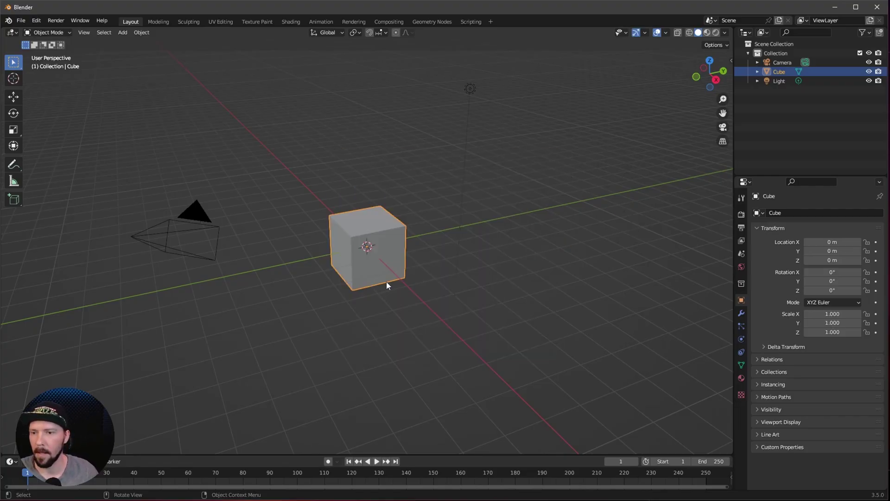
click(868, 72)
middle_drag(408, 320, 446, 321)
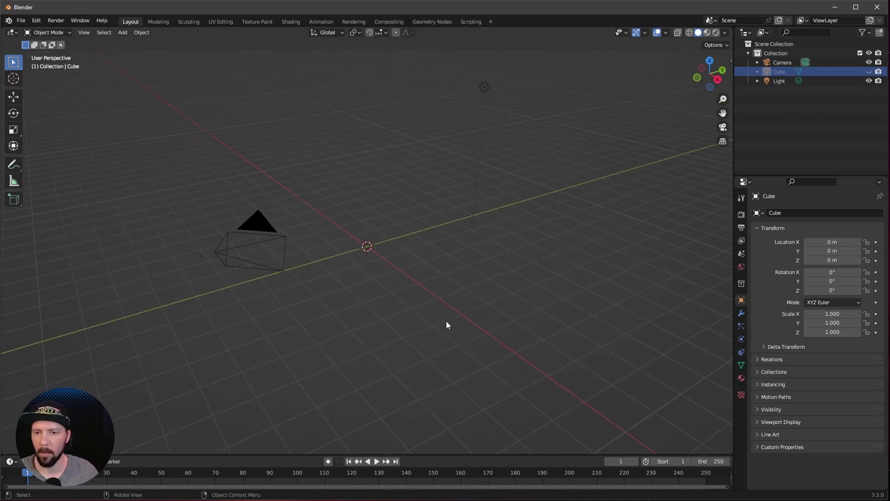
key(shift+a)
mouse_move(434, 315)
click(489, 309)
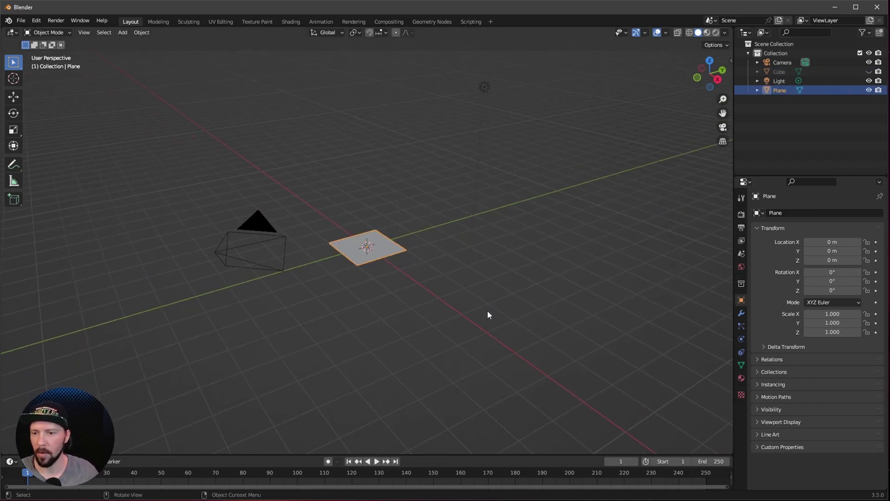
Set the plane's dimensions to 250 m in X and 50 m in Y
key(n)
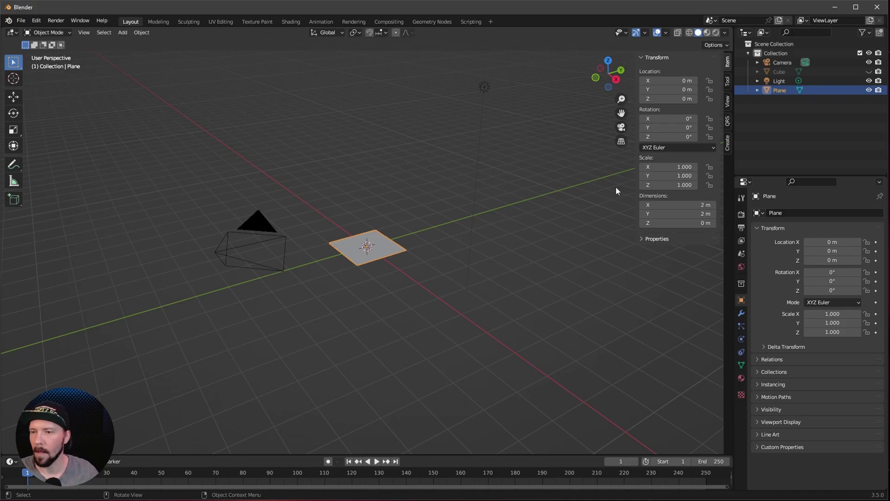
click(702, 205)
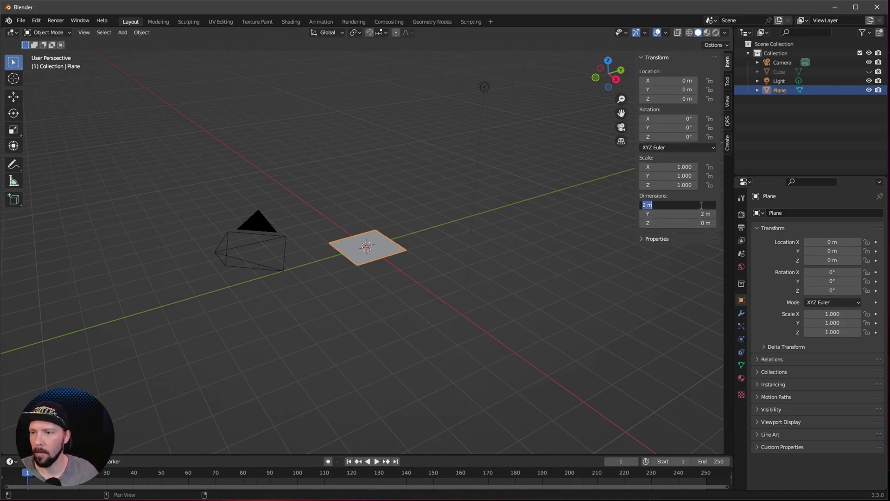
text(250)
key(Tab)
text(50)
key(Return)
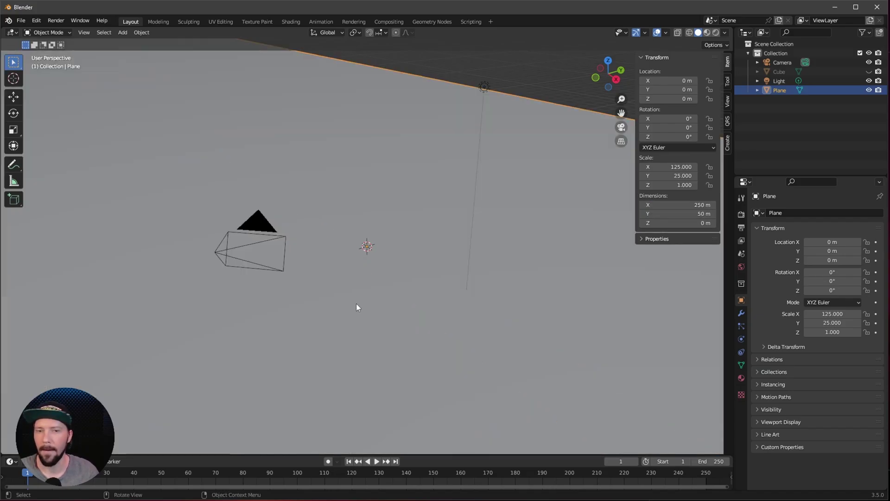
Rename the plane object to floor
scroll(458, 348, down, 5)
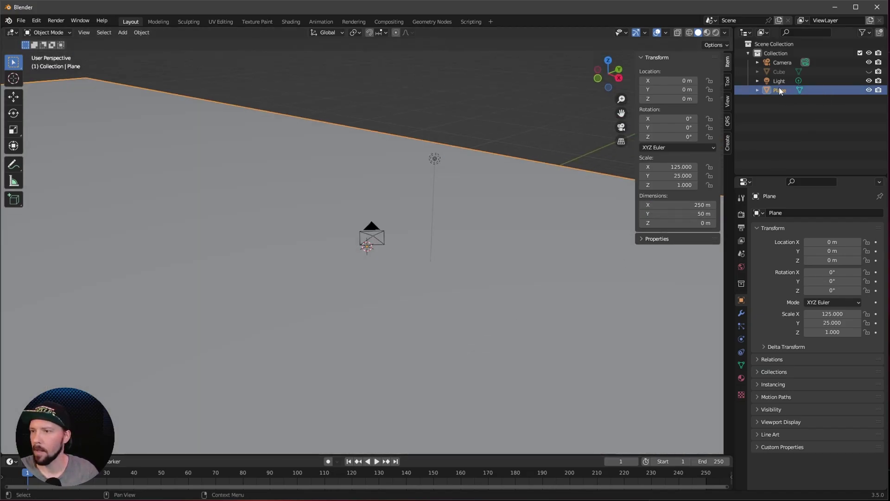
double_click(780, 91)
text(floor)
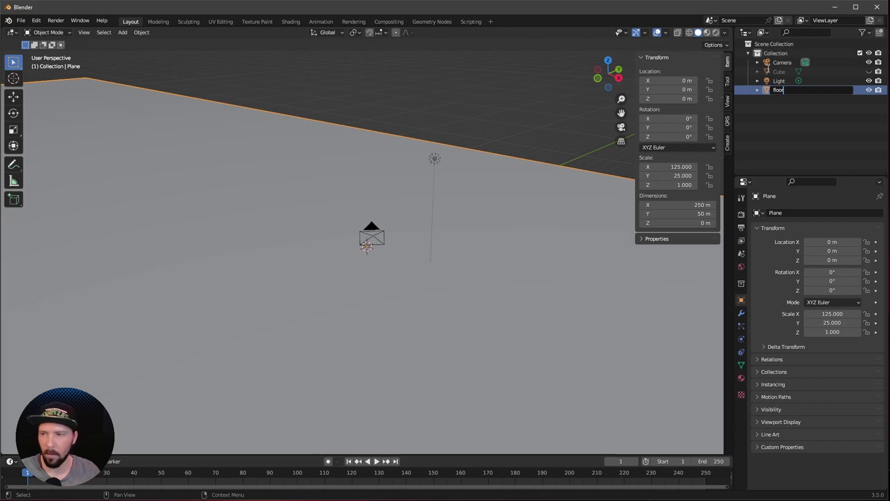
key(Return)
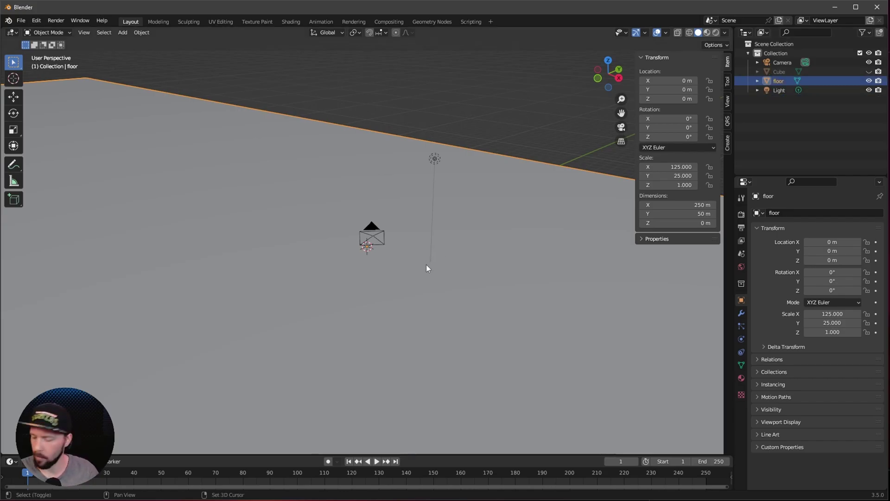
Duplicate the floor in place and rename the copy to ceiling
key(shift+d)
key(Escape)
key(F2)
text(ceiling)
key(Return)
Raise the ceiling by setting its Z location to 20 m
click(687, 99)
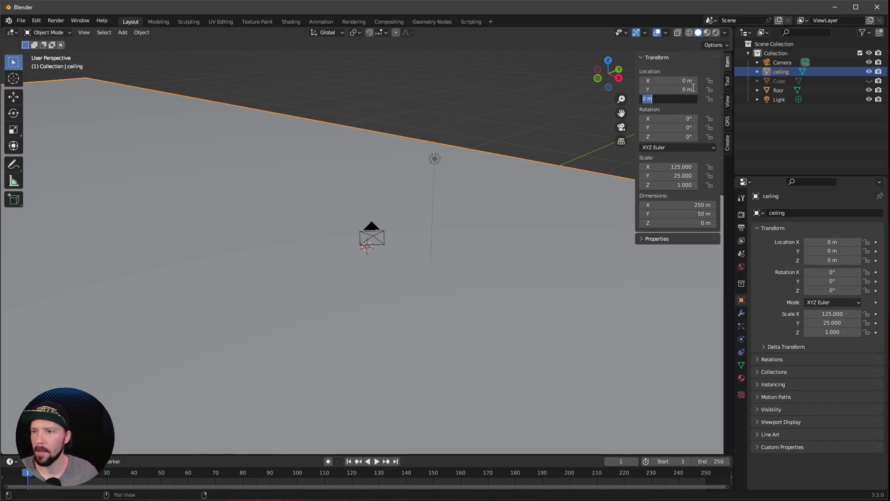
text(20)
key(Return)
scroll(491, 208, down, 3)
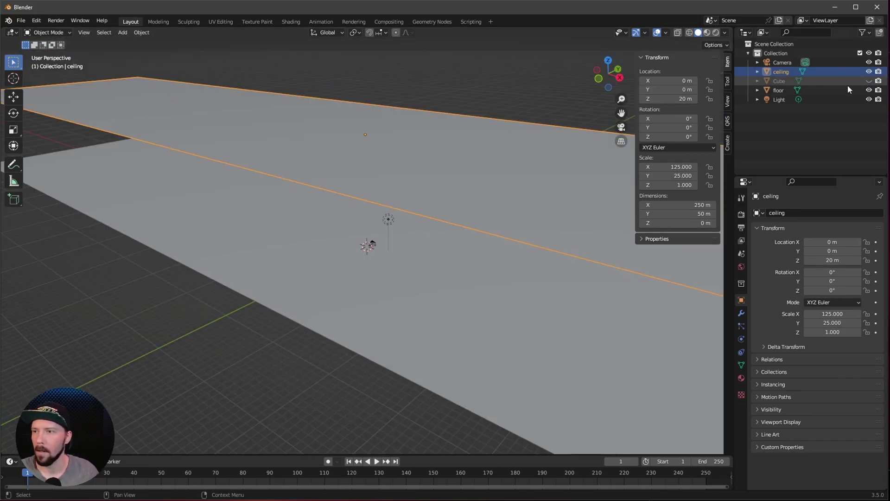
Hide the ceiling and floor, and make the cube visible again
click(869, 71)
click(869, 90)
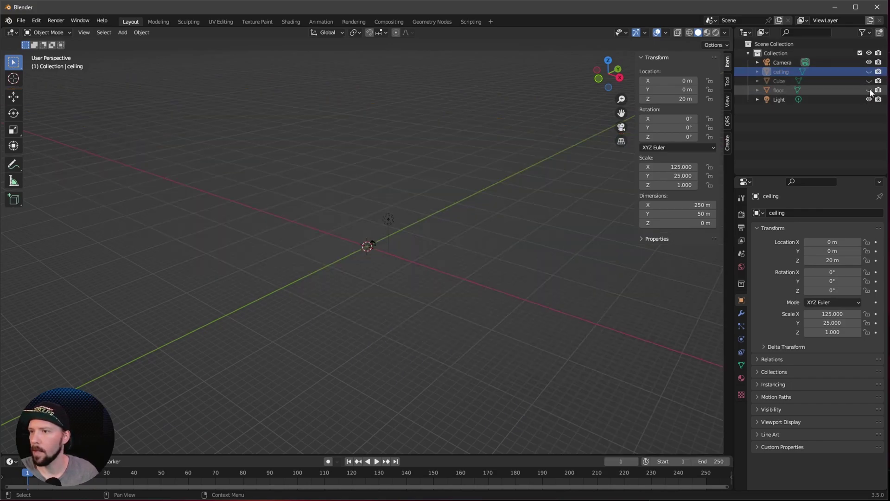
click(869, 81)
scroll(444, 219, up, 4)
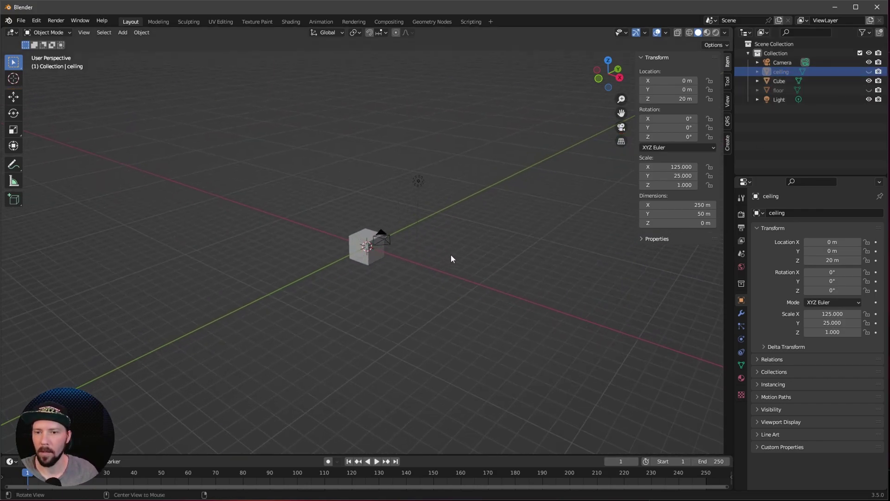
In Edit Mode, select the cube's top vertices and set their median Z to 20 m
click(775, 81)
key(Tab)
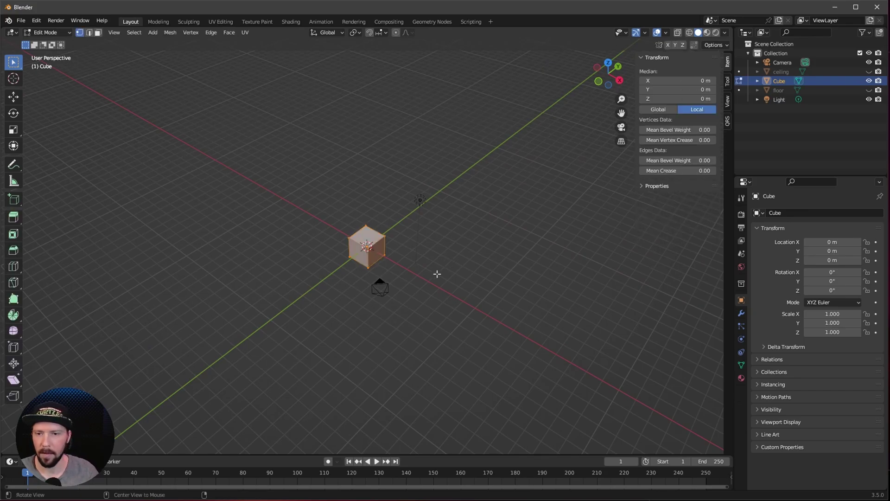
middle_drag(423, 284, 429, 255)
drag(305, 184, 420, 250)
middle_drag(422, 250, 464, 250)
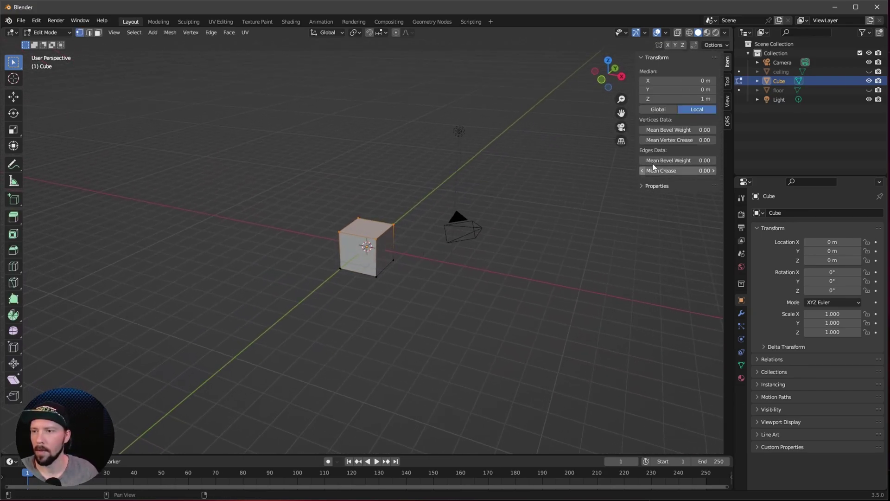
click(714, 98)
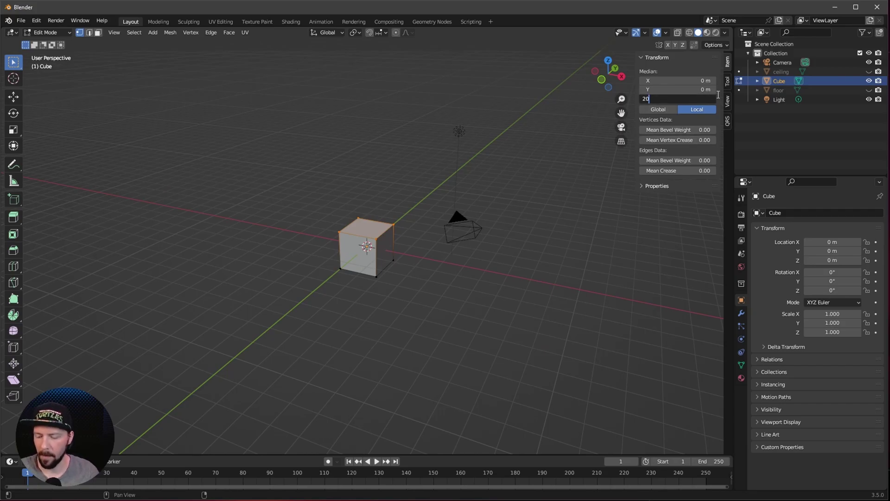
text(20)
key(Return)
Select both vertices of the cube's vertical edge at X -1 m, Y -1 m and set their Y position to 0 m
ctrl+middle_drag(504, 210, 510, 302)
click(343, 158)
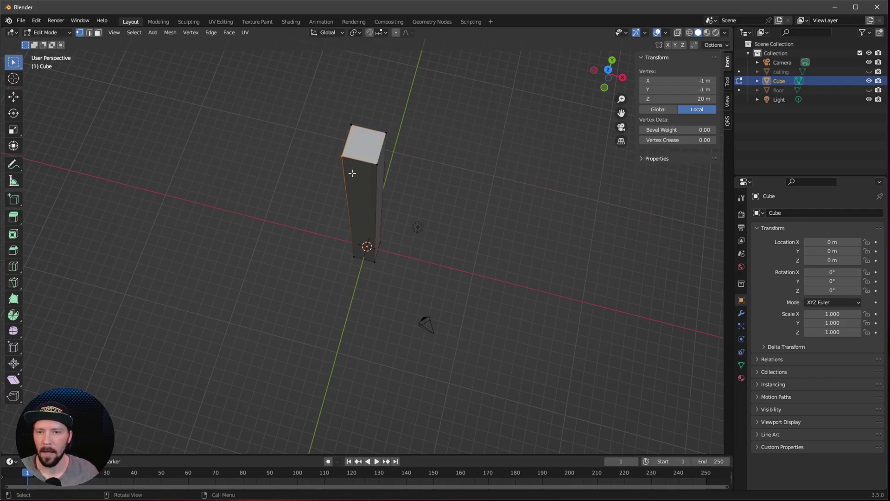
shift+click(355, 263)
middle_drag(354, 264, 369, 288)
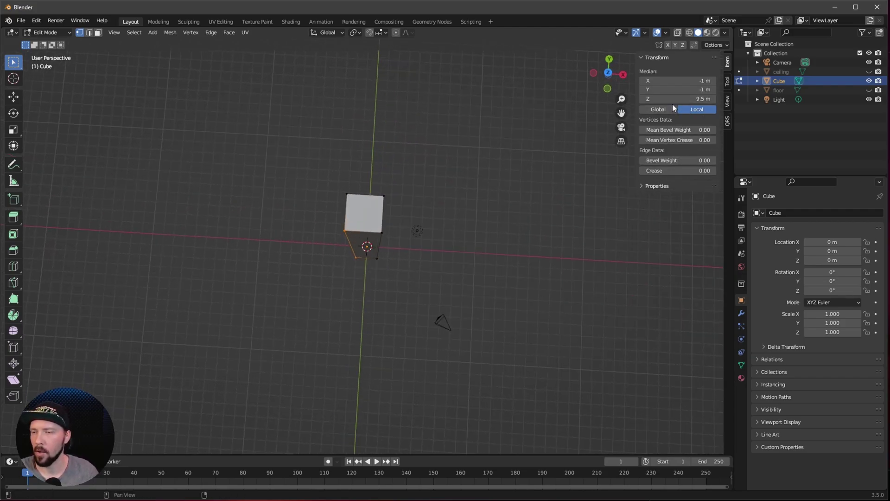
click(697, 89)
text(0)
key(Return)
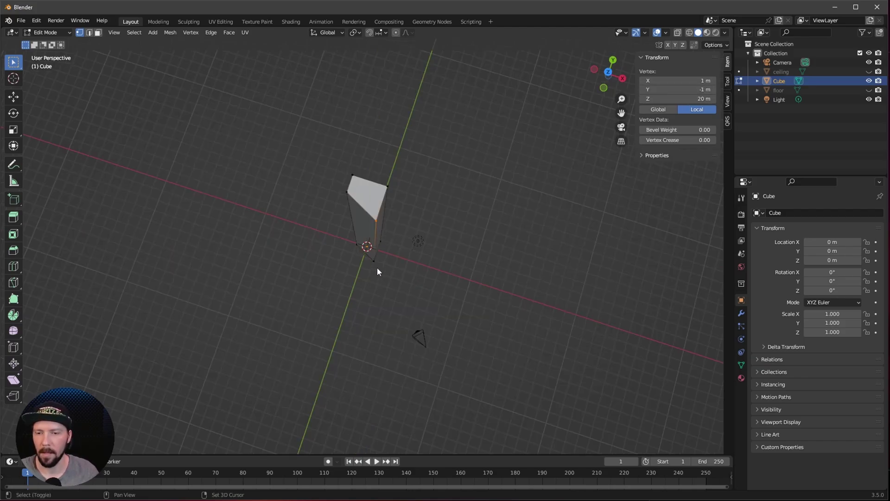
Set the vertical edge at X 1 m, Y -1 m to a Y position of 0.8 m and return to Object Mode
shift+click(380, 270)
click(714, 89)
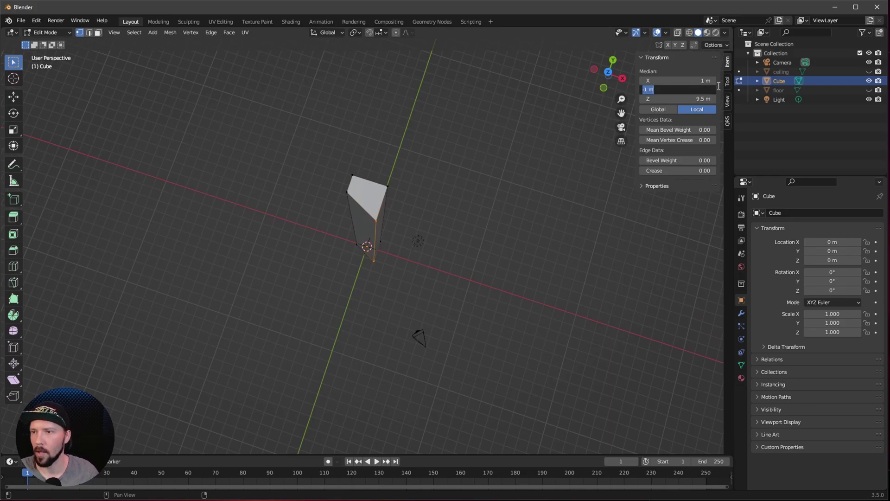
text(.8)
key(Return)
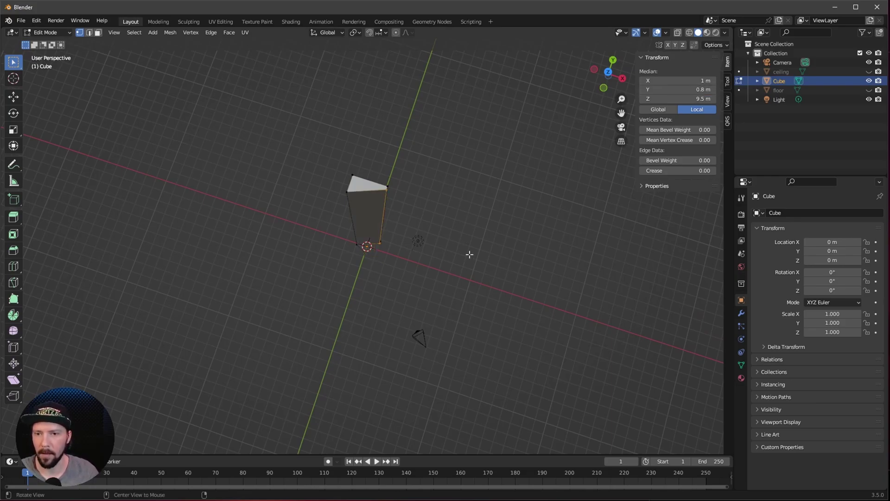
middle_drag(467, 251, 401, 205)
key(Tab)
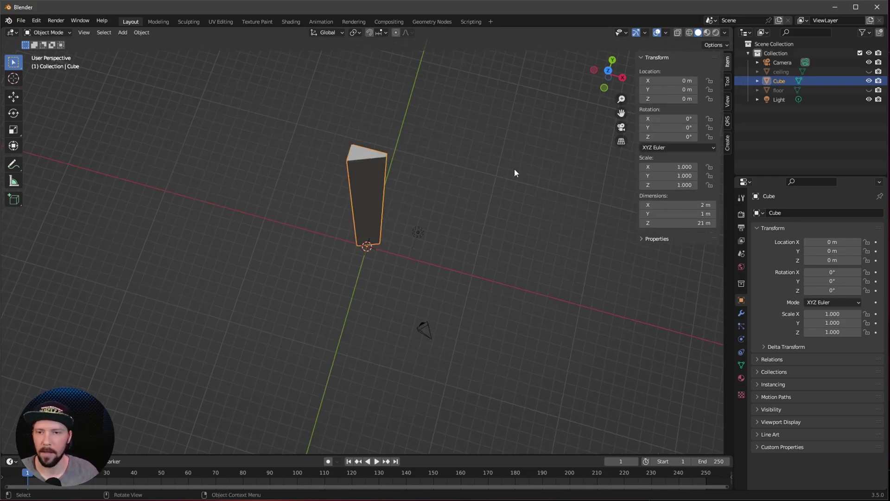
Rename the reshaped cube object to shaft
double_click(777, 81)
text(s)
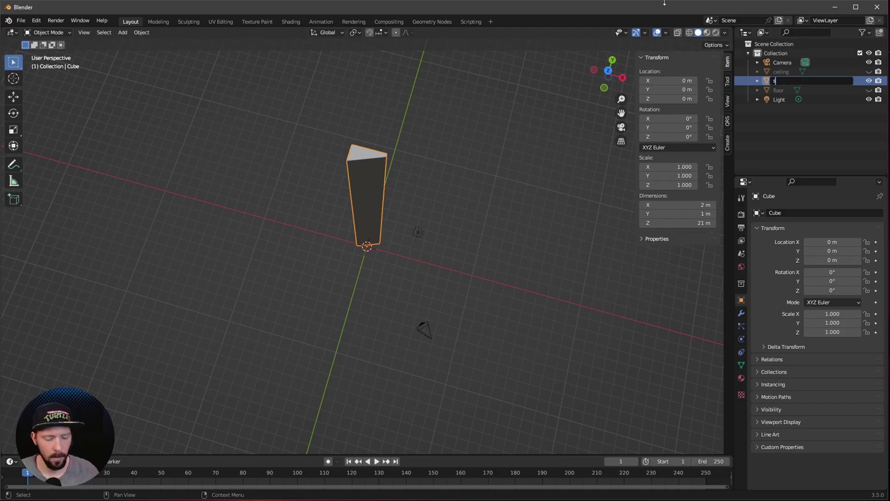
text(haft)
key(Return)
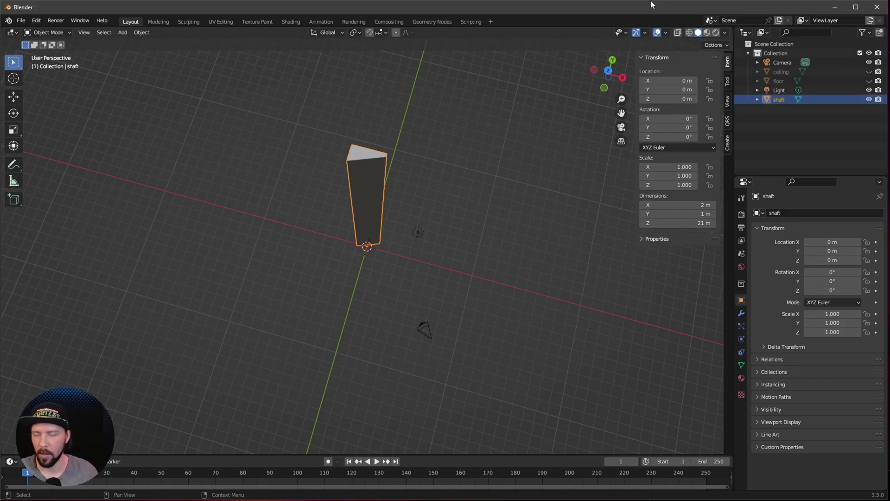
Add a Bevel modifier to the shaft with an amount of 0.06 m
click(741, 313)
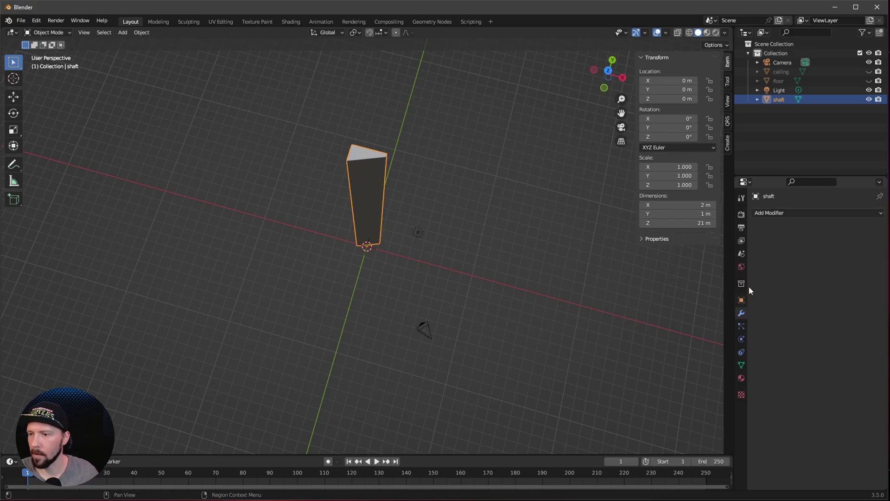
click(786, 213)
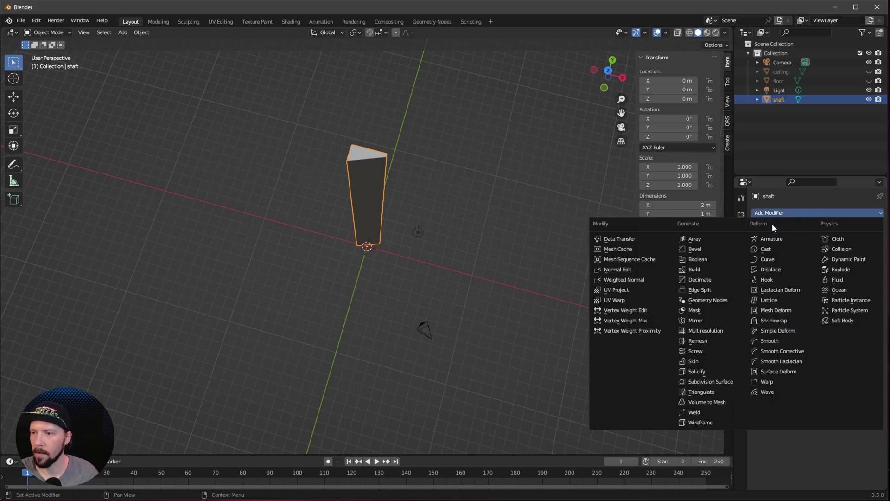
click(710, 250)
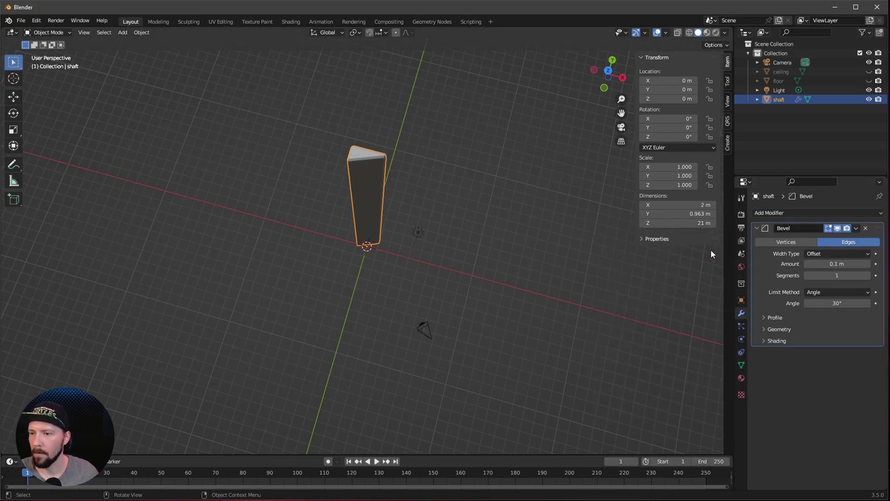
click(830, 263)
key(BackSpace)
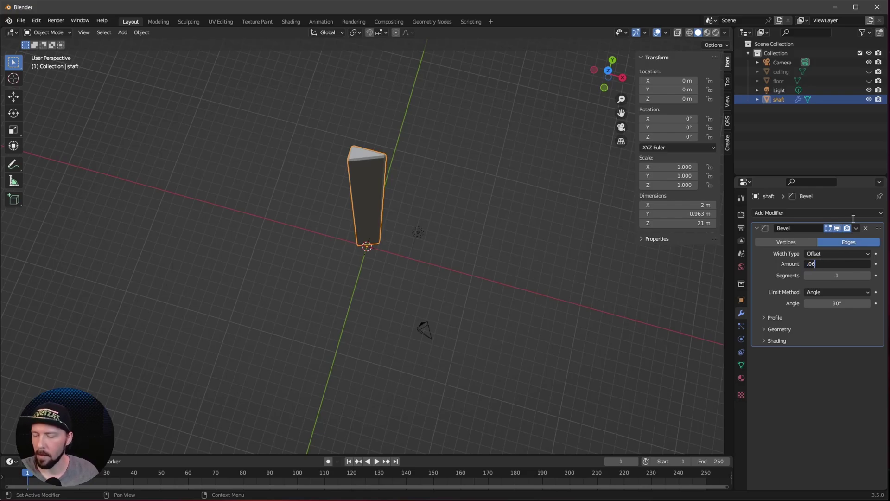
text(.06)
key(Return)
Set the shaft's Bevel modifier to 15 segments
scroll(477, 204, up, 3)
shift+middle_drag(477, 204, 449, 264)
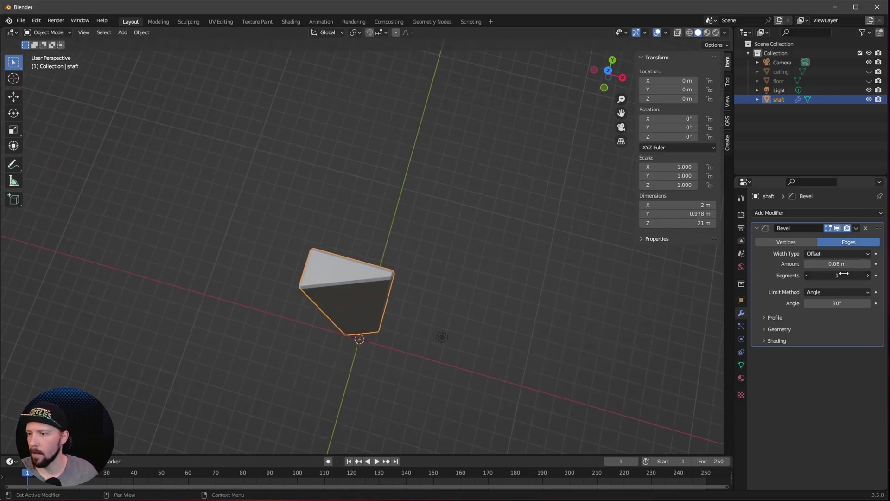
text(15)
key(Return)
middle_drag(475, 324, 710, 136)
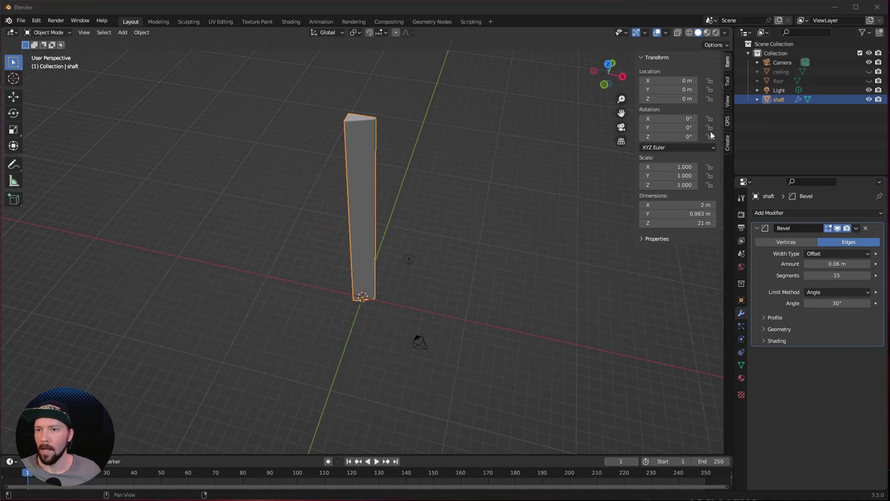
Switch to the Geometry Nodes workspace and unhide the ceiling and floor
click(433, 22)
drag(869, 71, 869, 80)
middle_drag(600, 152, 697, 141)
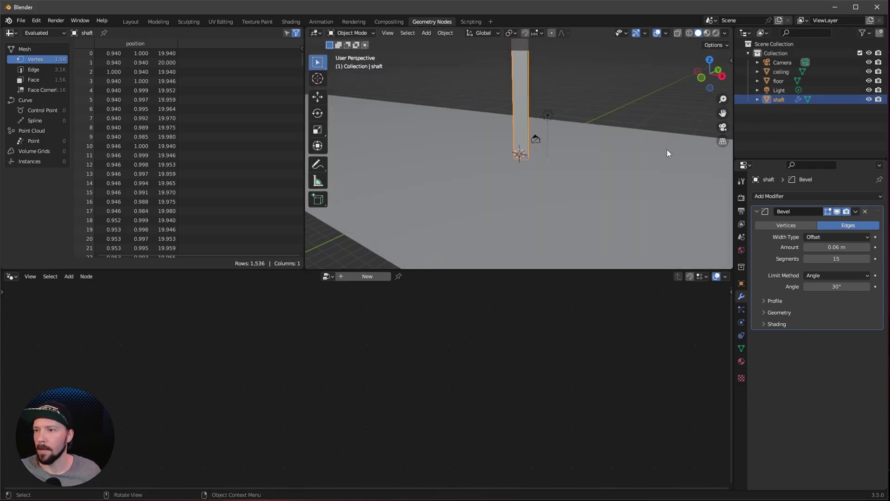
Create a new geometry node tree on the shaft and name it GN_shafts
click(368, 277)
click(359, 276)
text(GN_shafts)
key(Return)
scroll(427, 338, down, 2)
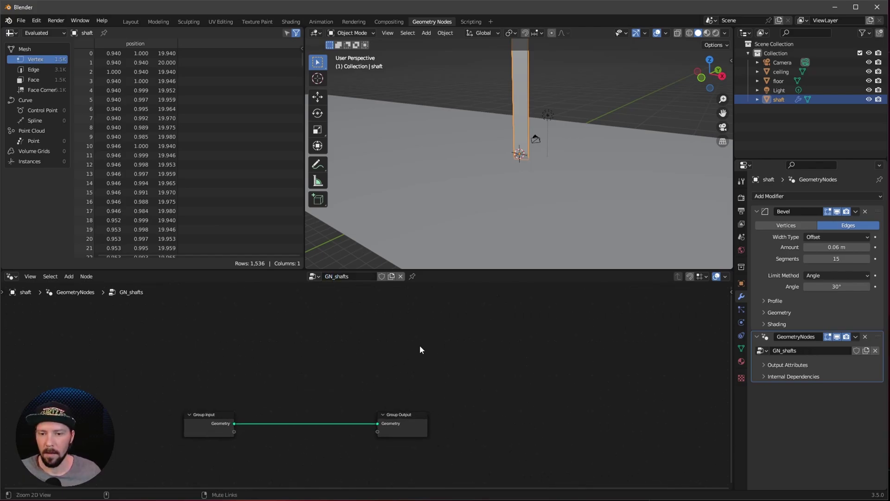
Add a Mesh Line node above the Group Input node
middle_drag(374, 361, 384, 358)
key(shift+a)
click(345, 260)
text(m)
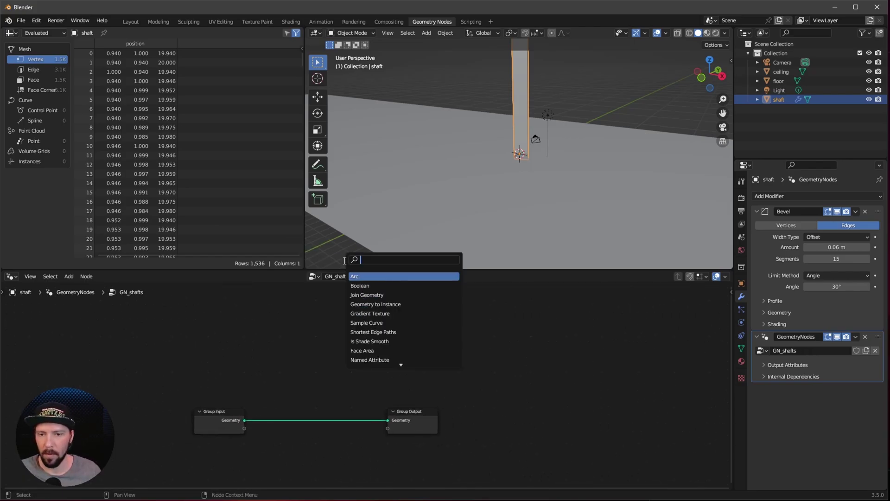
text(esh)
key(Return)
click(232, 297)
Add an Instance on Points node and connect the Mesh Line's Mesh output to its Points input
key(shift+a)
click(347, 320)
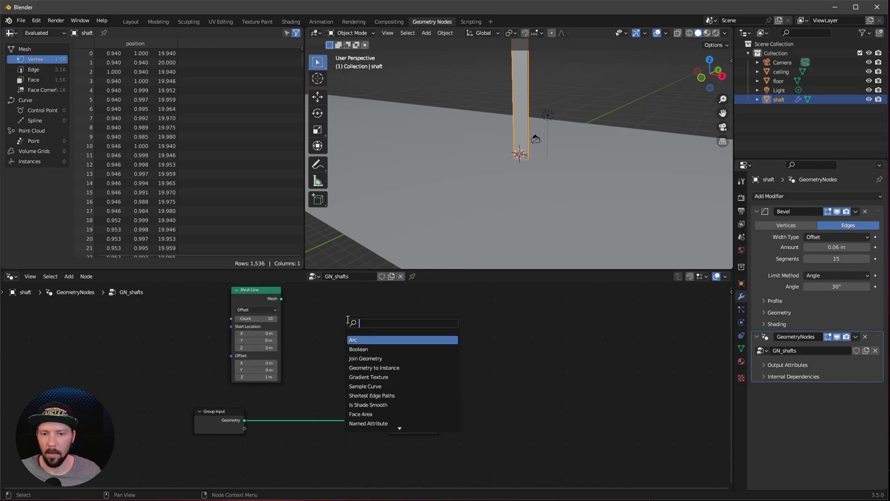
text(instance on)
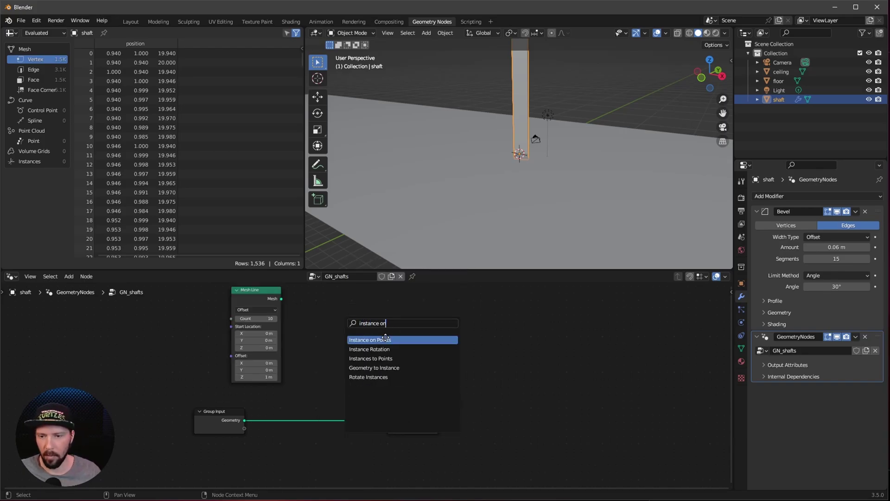
click(385, 339)
click(334, 297)
middle_drag(306, 319, 333, 346)
drag(309, 326, 389, 312)
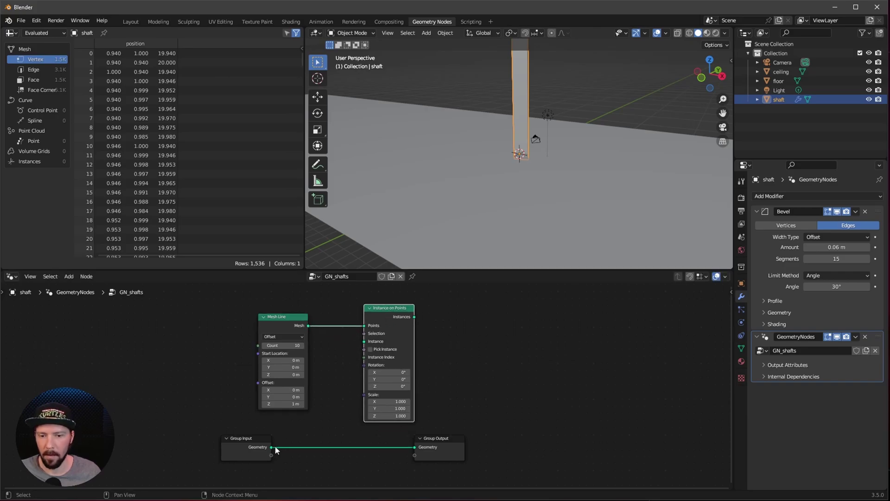
Connect the Group Input's Geometry to the Instance input and the Instances output to the Group Output's Geometry
drag(272, 447, 364, 341)
drag(413, 317, 416, 448)
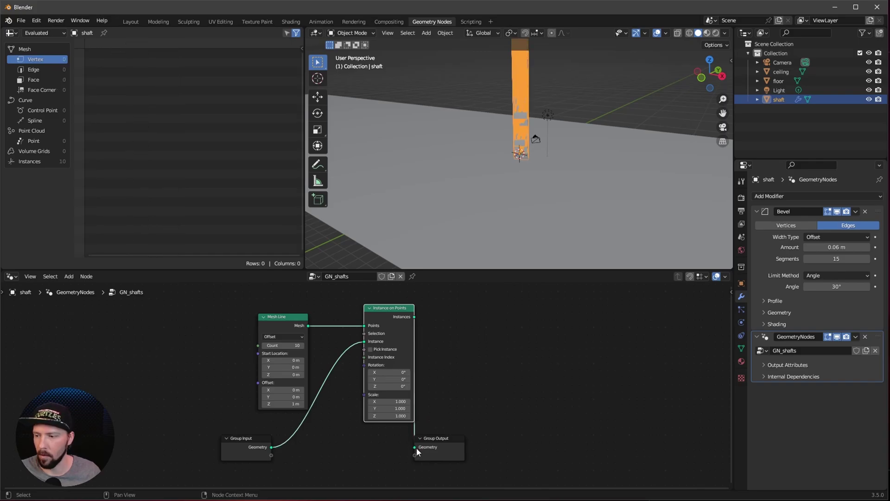
Switch the Mesh Line node to End Points mode and set its count to 100
scroll(384, 360, up, 4)
click(332, 330)
click(322, 355)
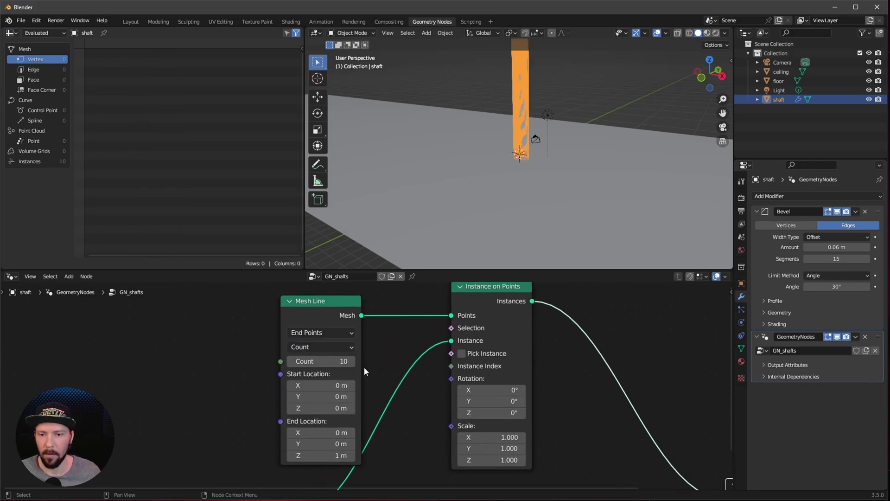
click(339, 358)
text(100)
key(Return)
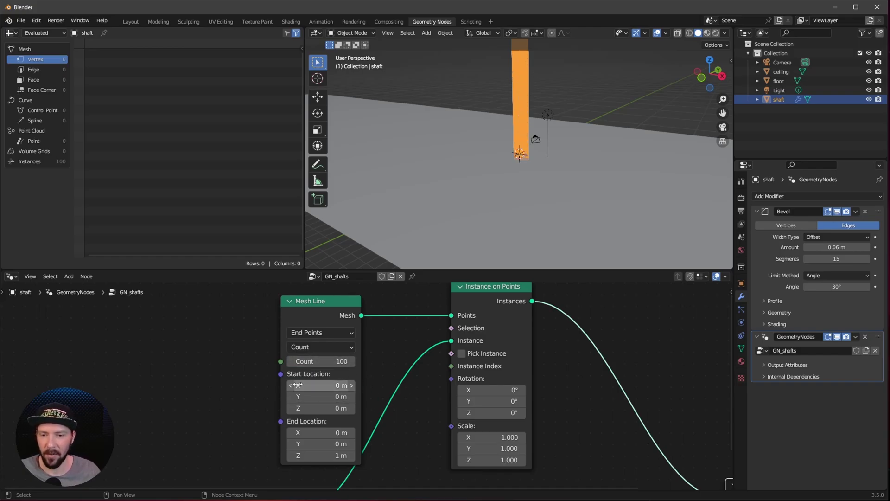
Set the Mesh Line's start location X to -100 m and its end location to X 100 m, Z 0 m
click(333, 385)
text(-100)
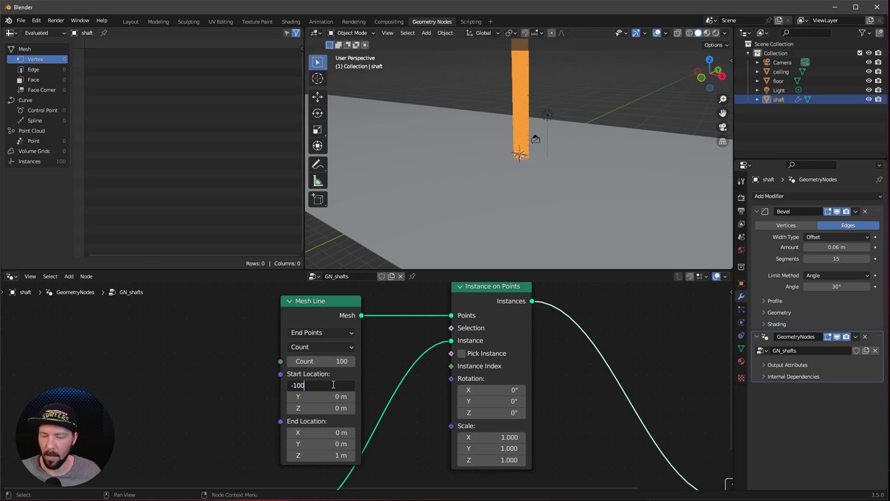
key(Tab)
key(Tab)
key(Tab)
text(100)
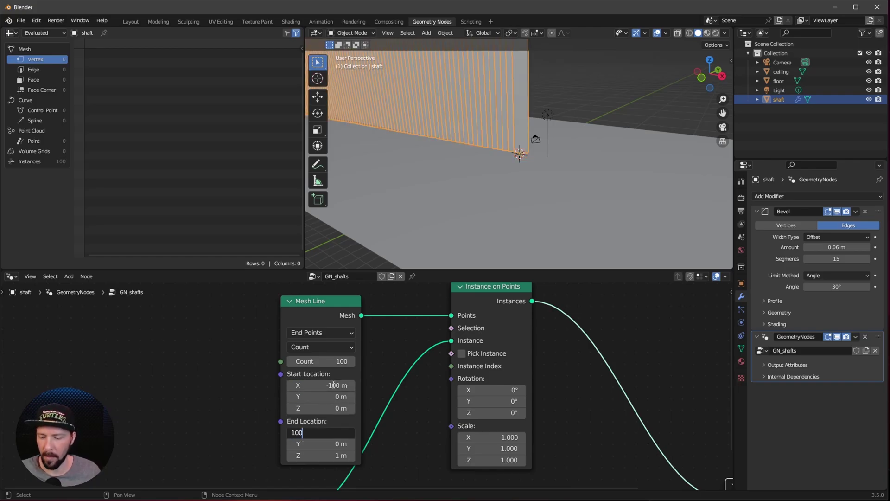
key(Tab)
key(Tab)
text(0)
key(Return)
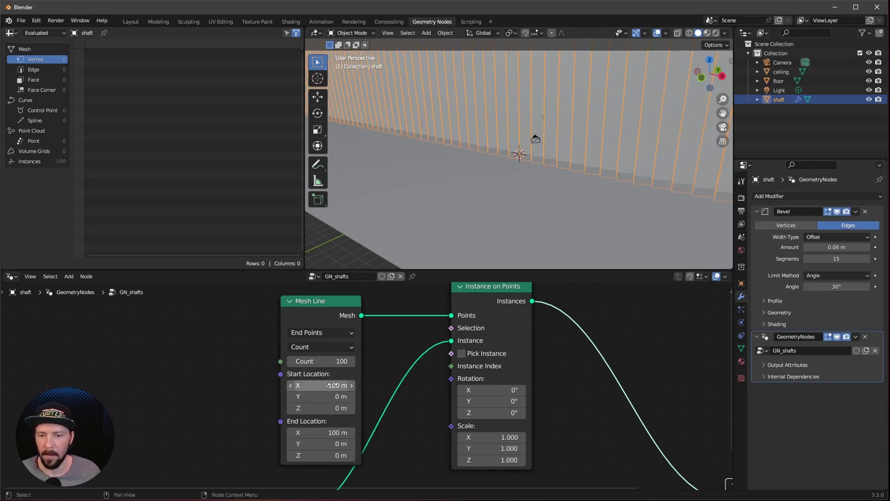
Set the Z rotation of the Instance on Points node to 119°
ctrl+middle_drag(664, 143, 592, 175)
middle_drag(535, 386, 479, 374)
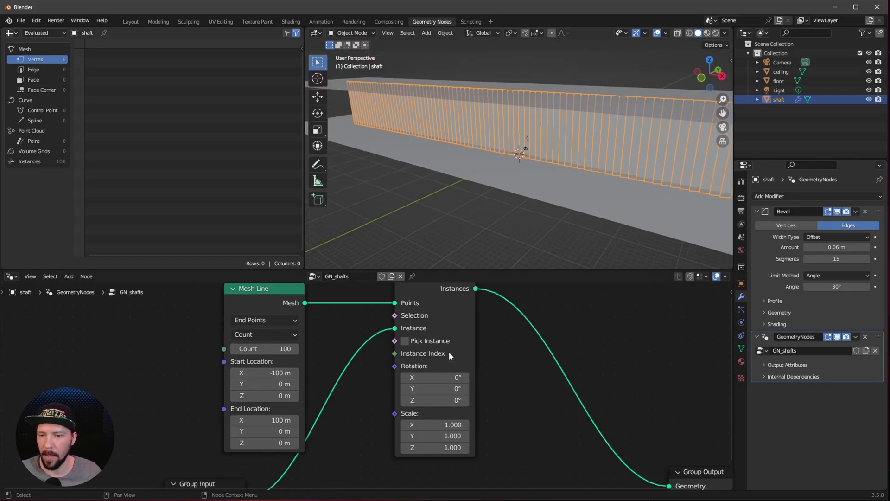
click(447, 399)
text(11)
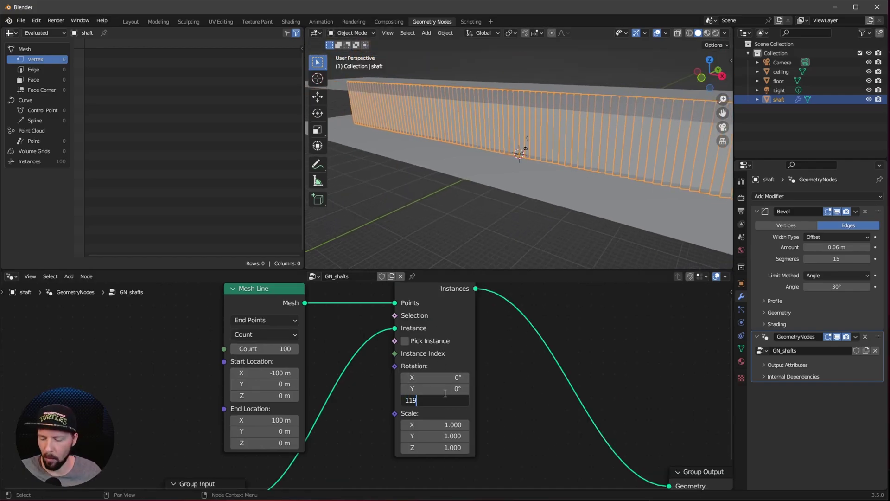
text(9)
key(Return)
mouse_move(562, 191)
middle_down()
mouse_move(533, 202)
mouse_move(511, 197)
mouse_move(588, 196)
mouse_move(532, 216)
mouse_move(532, 206)
mouse_move(584, 176)
mouse_move(574, 179)
middle_up()
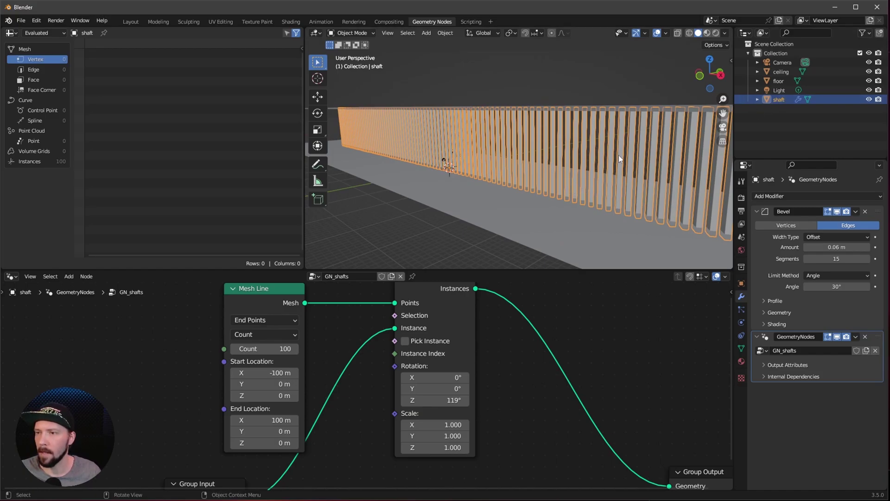
Set the shaft object's Y location to 20.34 m
key(n)
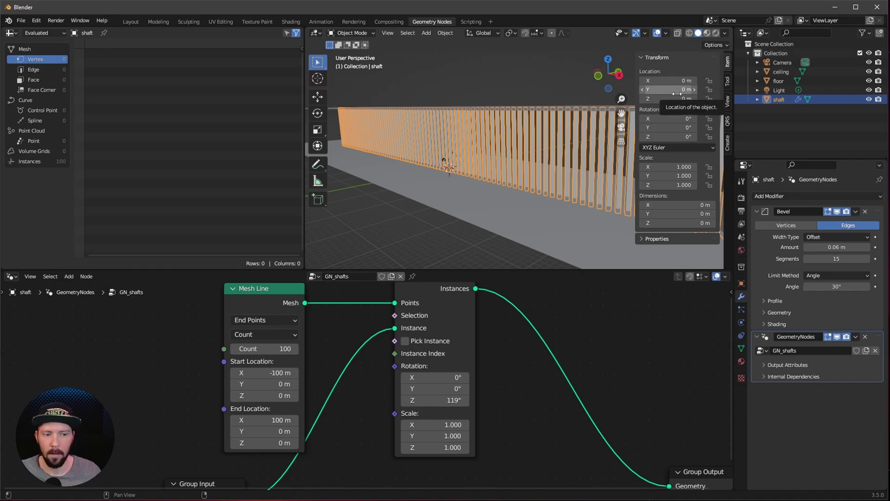
click(678, 91)
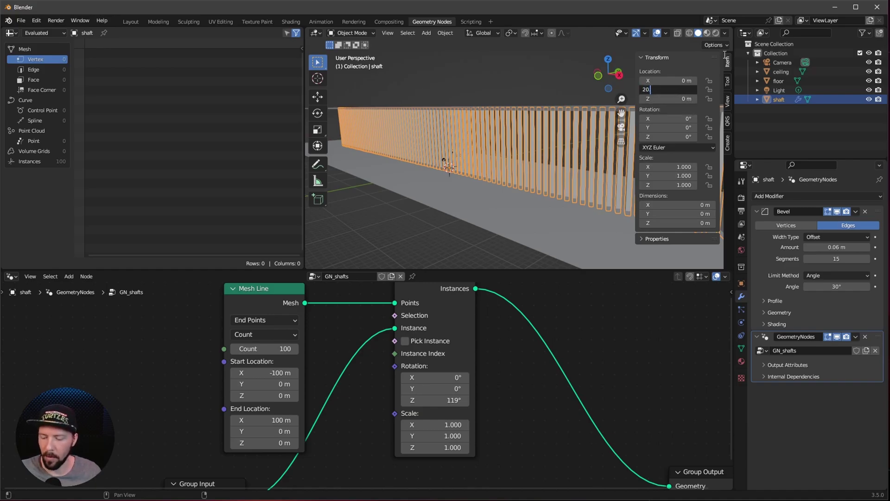
text(20.34)
key(Return)
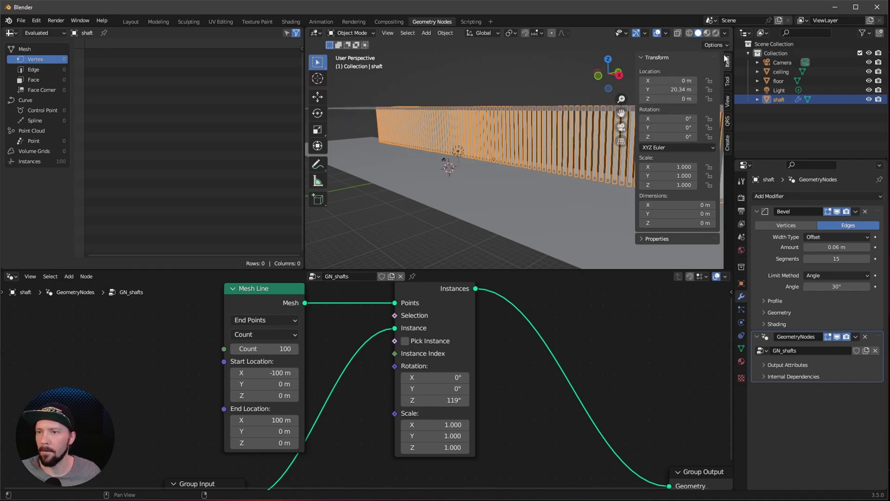
Switch to the Layout workspace, enlarge the timeline area and change it to an Asset Browser
click(130, 22)
middle_drag(460, 266, 444, 277)
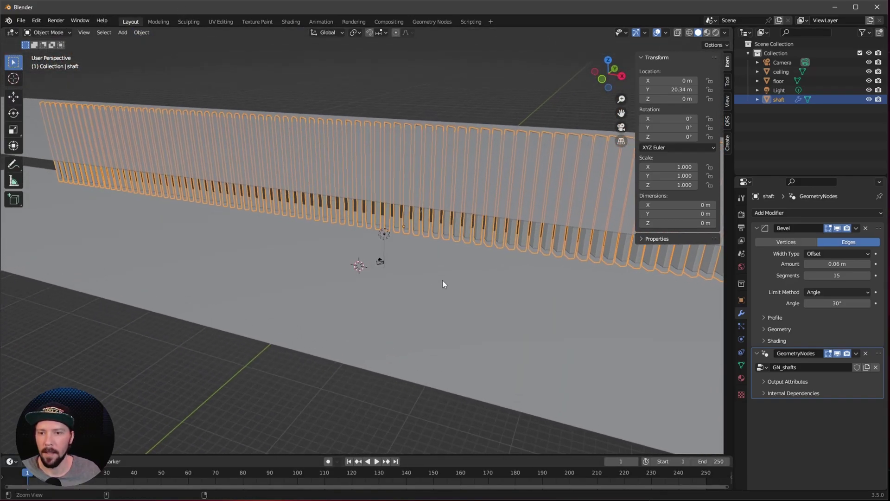
drag(299, 457, 298, 380)
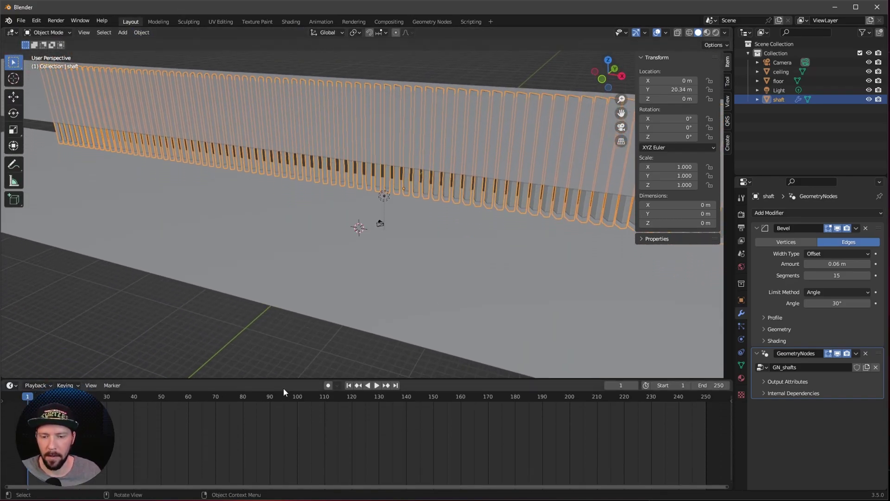
click(12, 385)
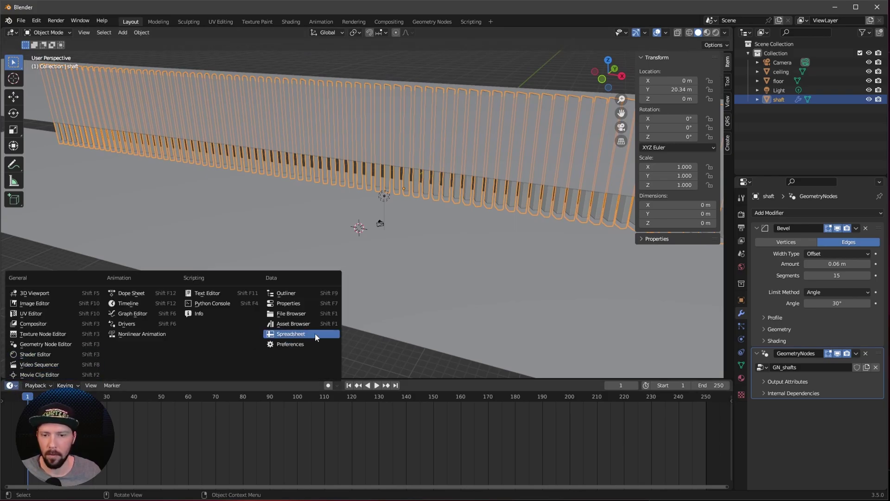
click(293, 324)
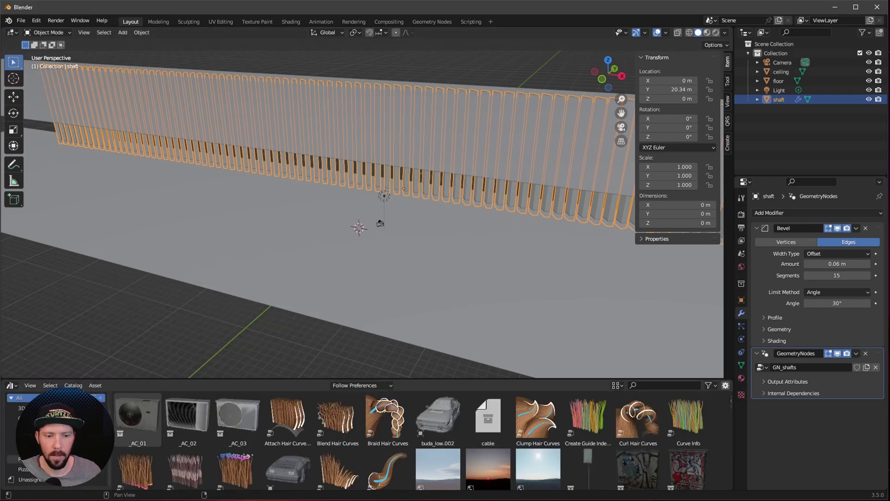
Add the RUST_3d_Low figure from the asset library, reset its location to the origin and shrink the Asset Browser
click(19, 459)
drag(239, 417, 299, 266)
scroll(362, 274, up, 3)
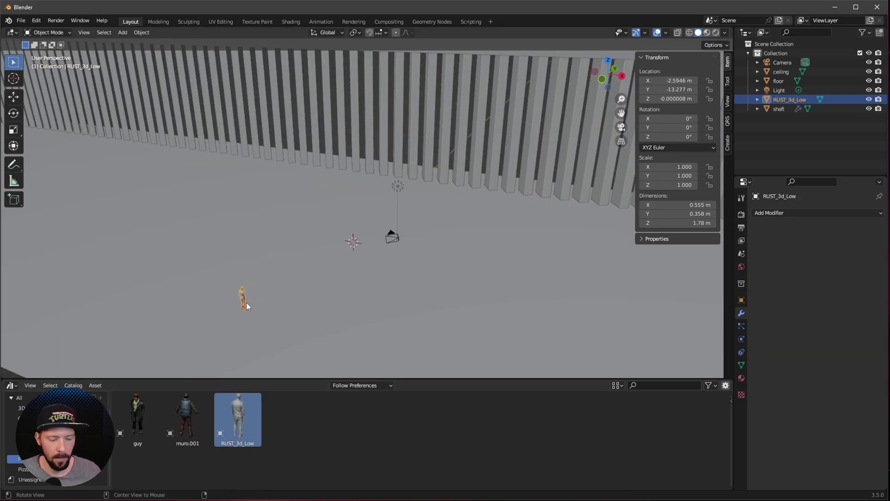
key(alt+g)
middle_drag(254, 302, 377, 263)
scroll(377, 264, up, 3)
drag(378, 378, 377, 473)
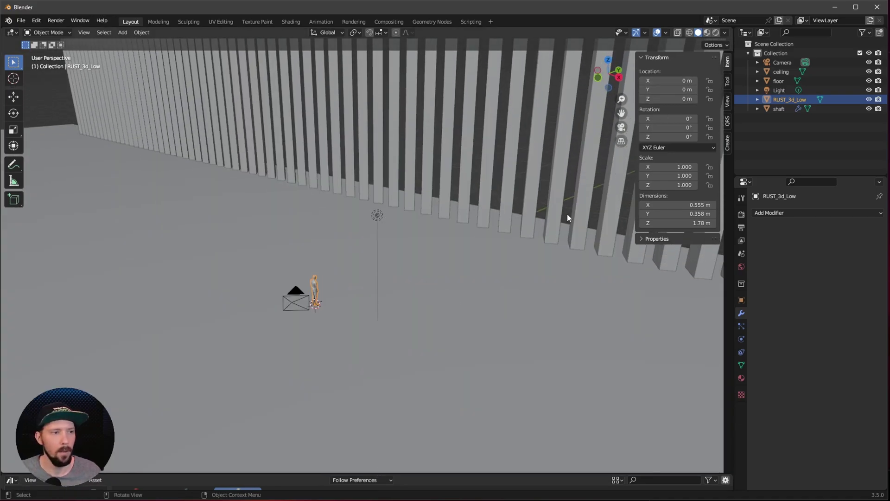
Look through the camera and set its location to X 7 m, Y -4 m, Z 1.6 m
click(782, 62)
key(KP_0)
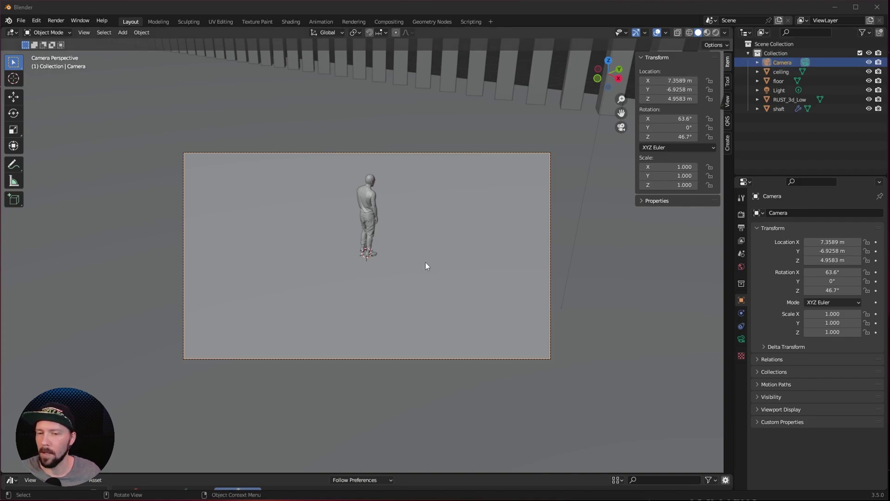
click(677, 82)
text(7)
key(Tab)
key(BackSpace)
text(-4)
key(Tab)
text(1)
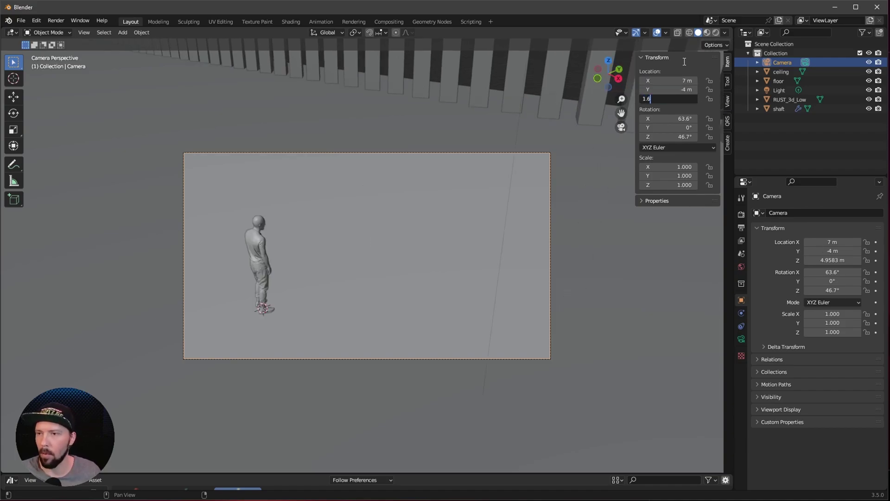
text(.6)
key(Tab)
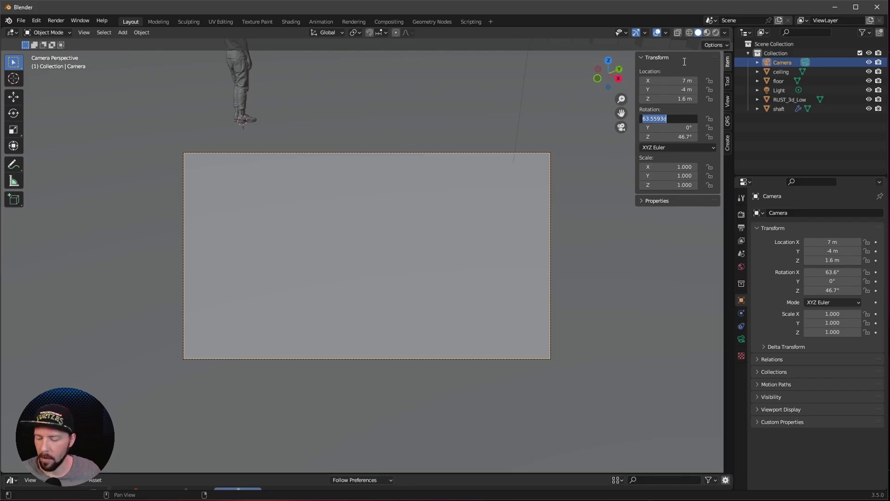
Set the camera's rotation to X 96° and Z 0°
text(96)
key(Tab)
key(Tab)
text(0)
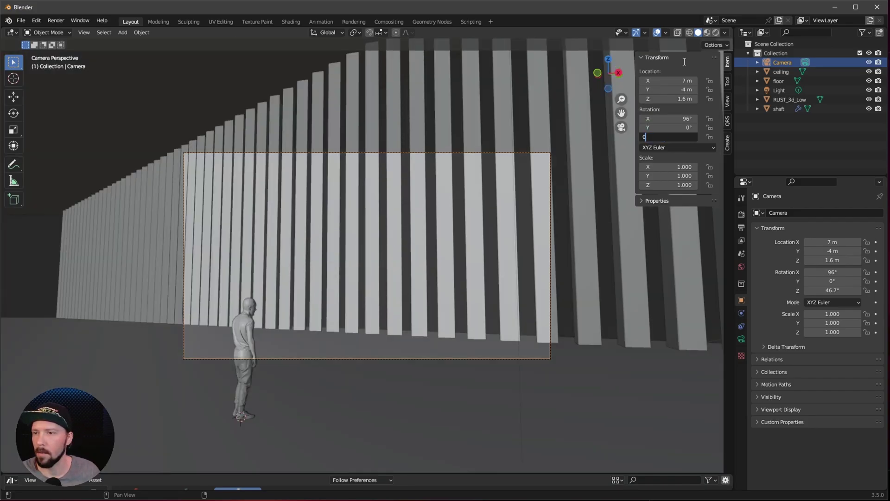
key(Return)
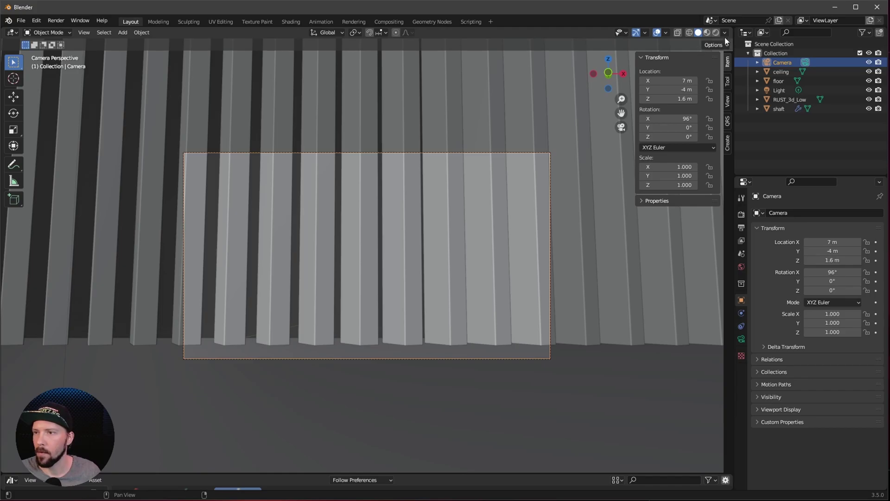
Split the 3D viewport into two side-by-side views and show one of them in rendered shading without its sidebar
drag(733, 29, 355, 158)
key(n)
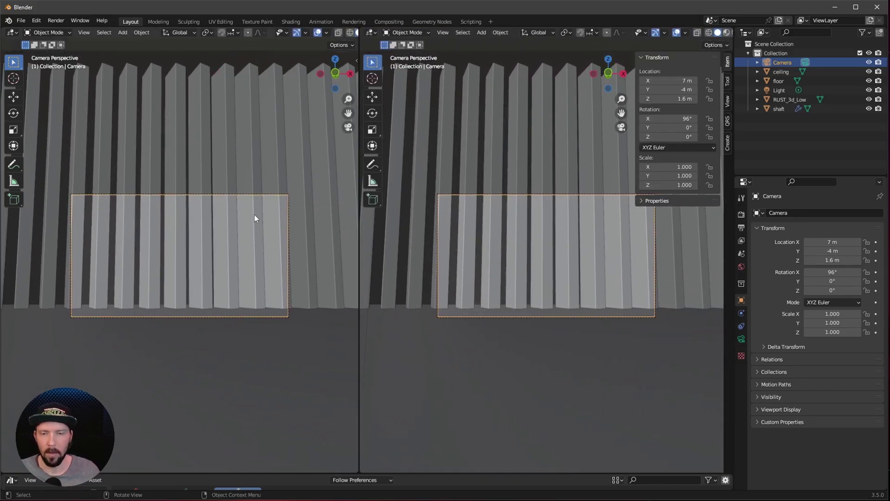
key(z)
click(217, 213)
Change the camera's lens type to Panoramic
click(741, 339)
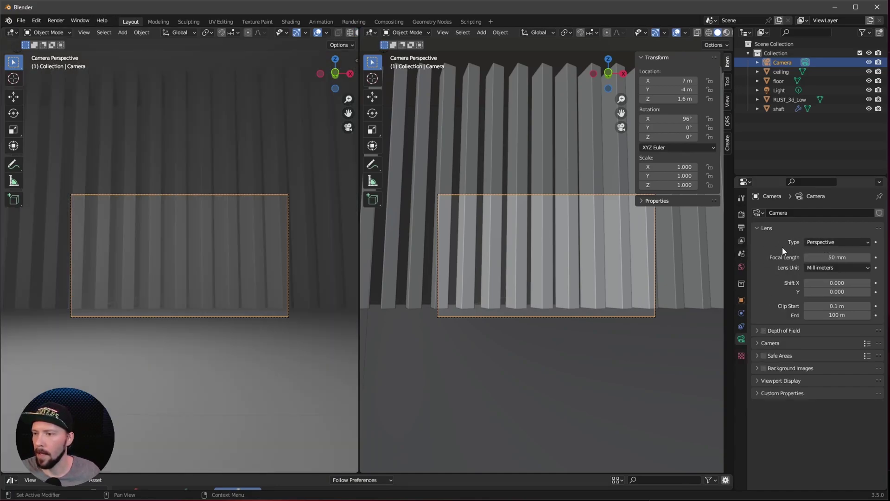
click(841, 243)
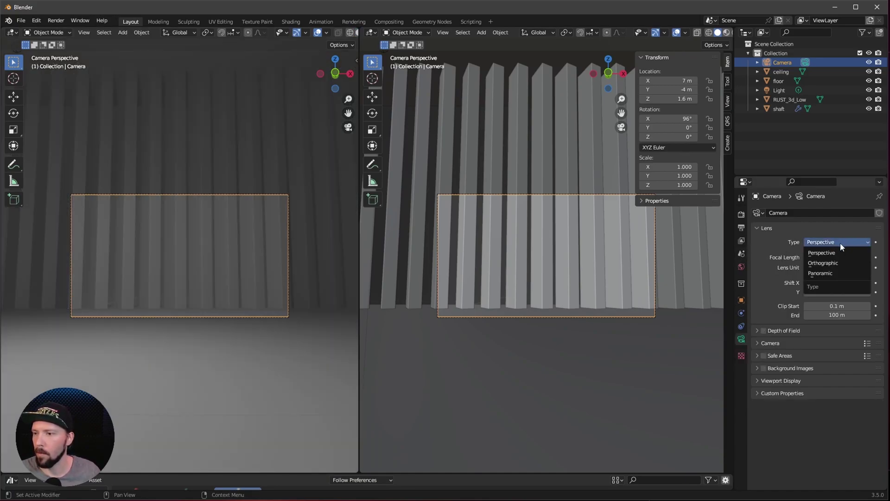
click(836, 274)
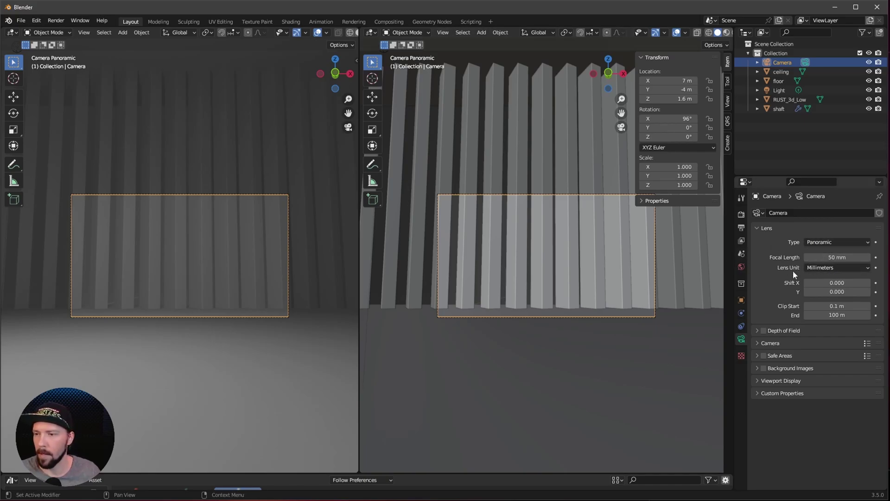
Change the render engine to Cycles
click(741, 214)
click(834, 211)
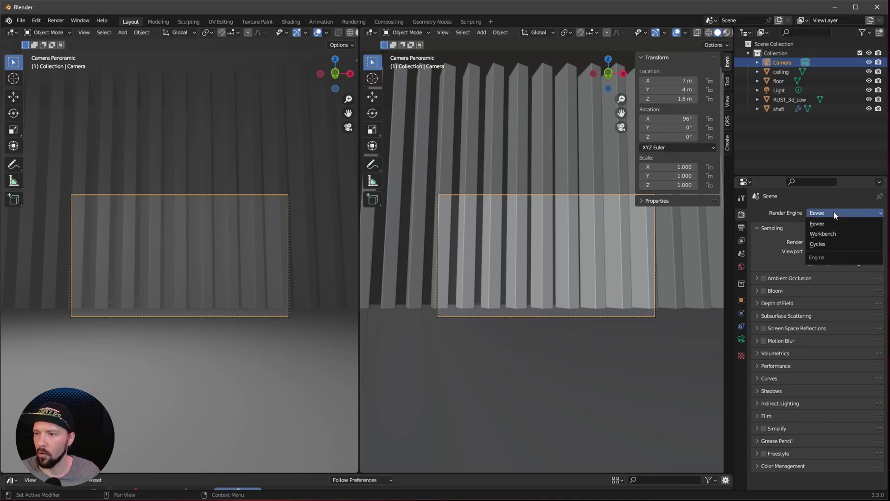
click(828, 244)
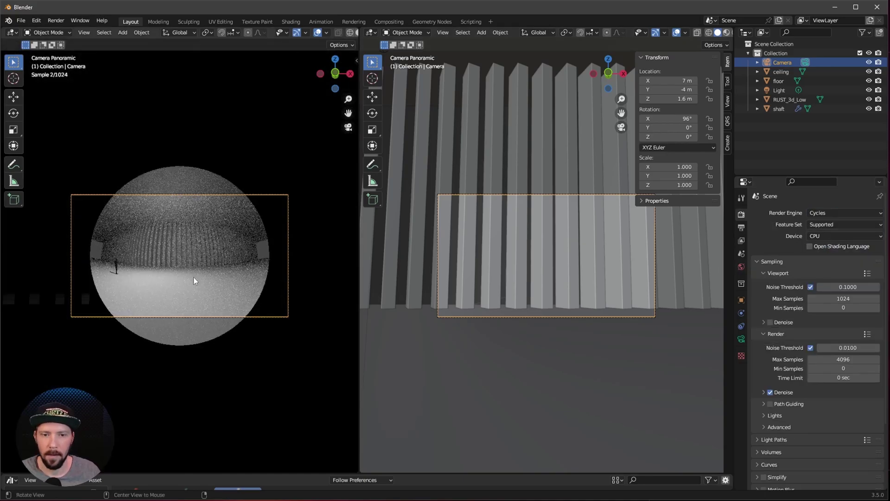
Set the camera's fisheye lens to 15 and its field of view to 350°
scroll(209, 275, up, 2)
click(742, 340)
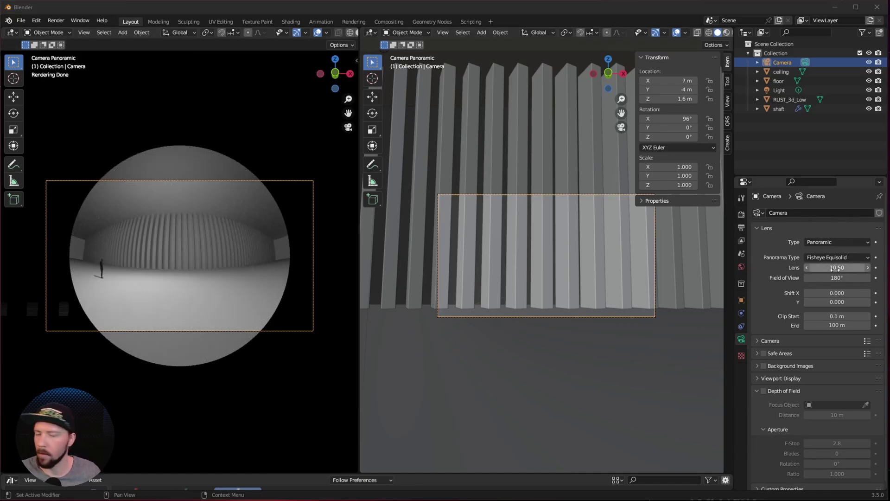
double_click(836, 268)
text(15)
key(Tab)
text(350)
key(Return)
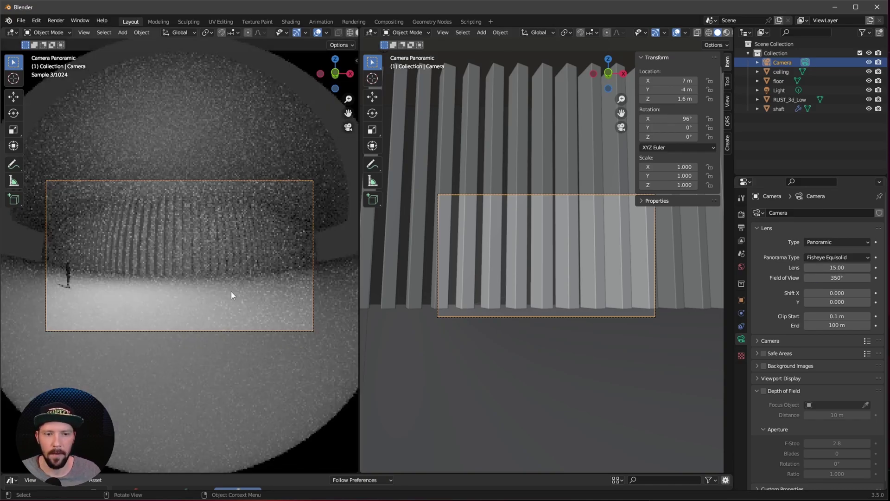
Set the Cycles render device to GPU Compute
click(741, 215)
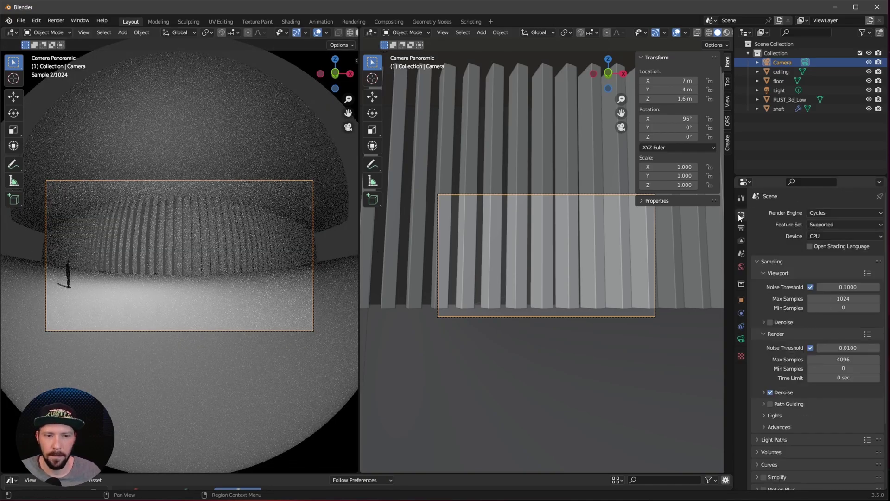
click(843, 236)
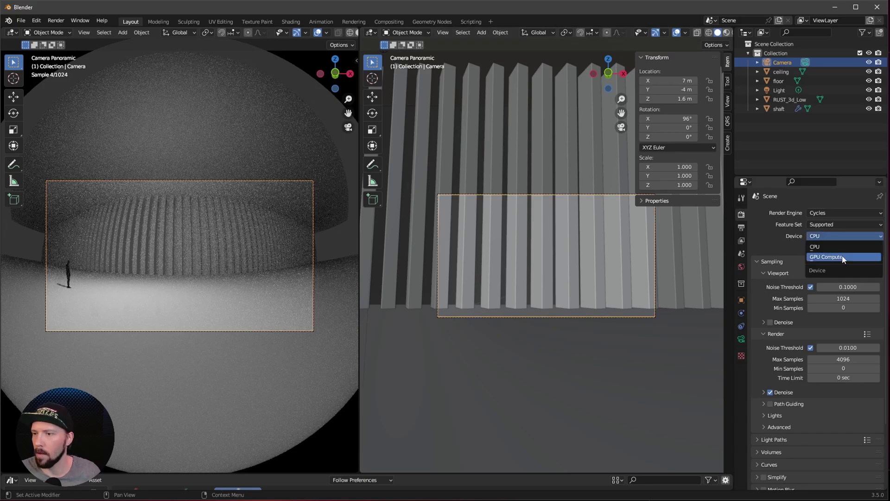
click(830, 246)
click(834, 236)
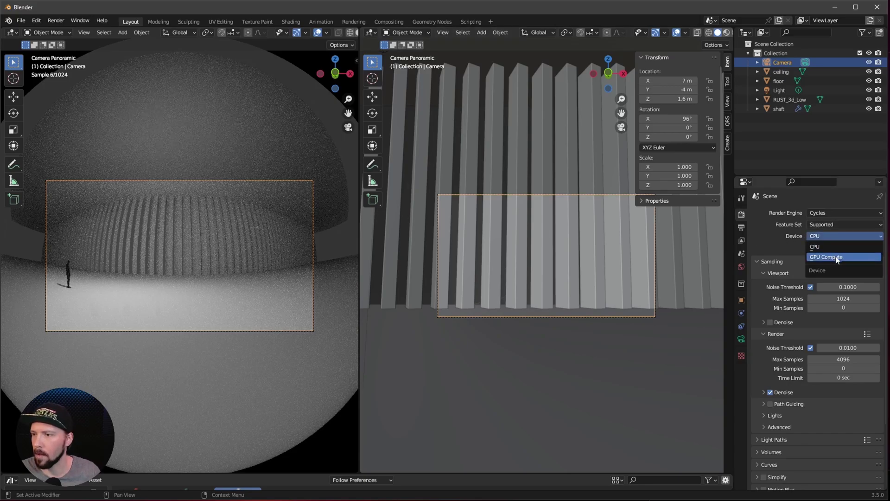
click(834, 258)
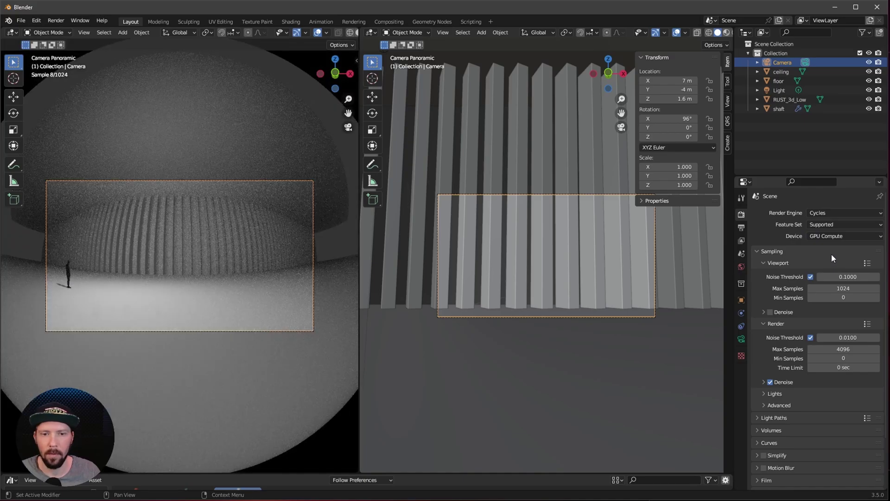
Raise the camera's passepartout opacity in its viewport display settings until everything outside the frame is black
click(742, 339)
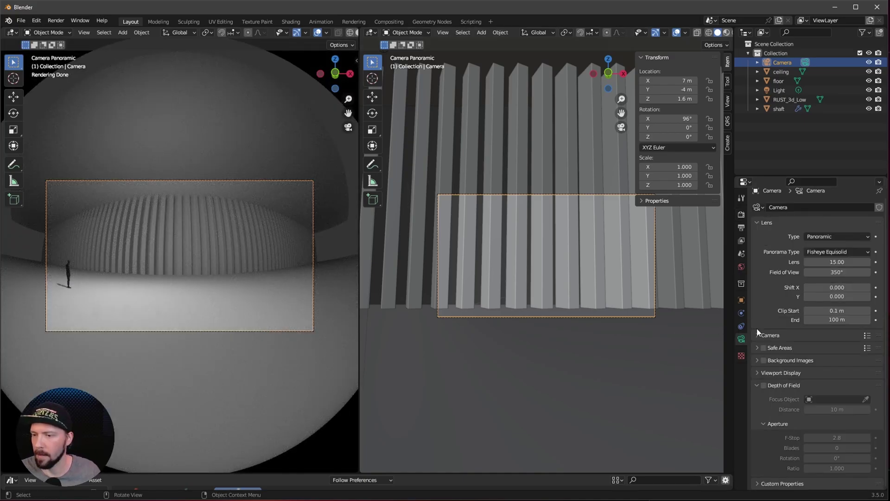
click(756, 373)
drag(841, 441, 871, 440)
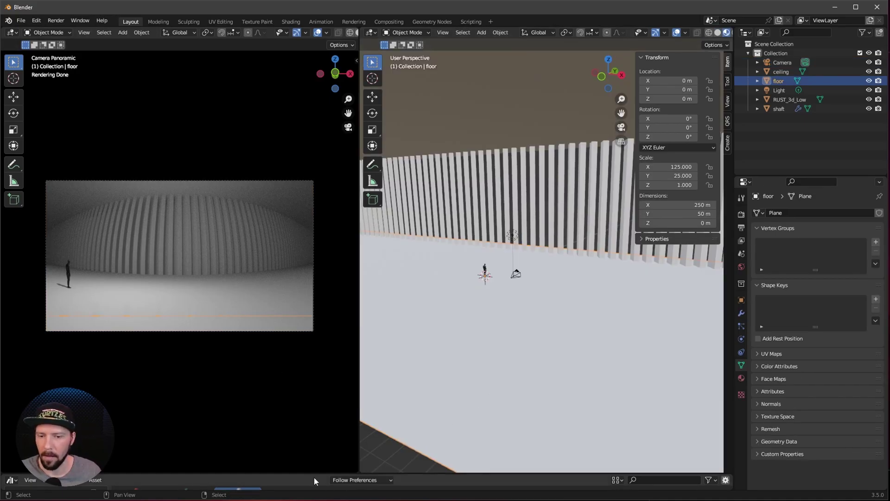
Enlarge the asset browser area and turn it into a Shader Editor
drag(316, 473, 332, 364)
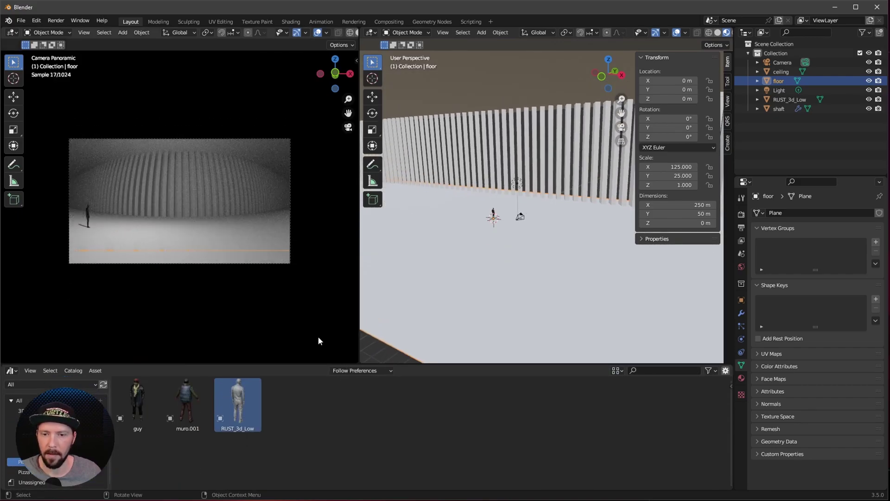
click(11, 371)
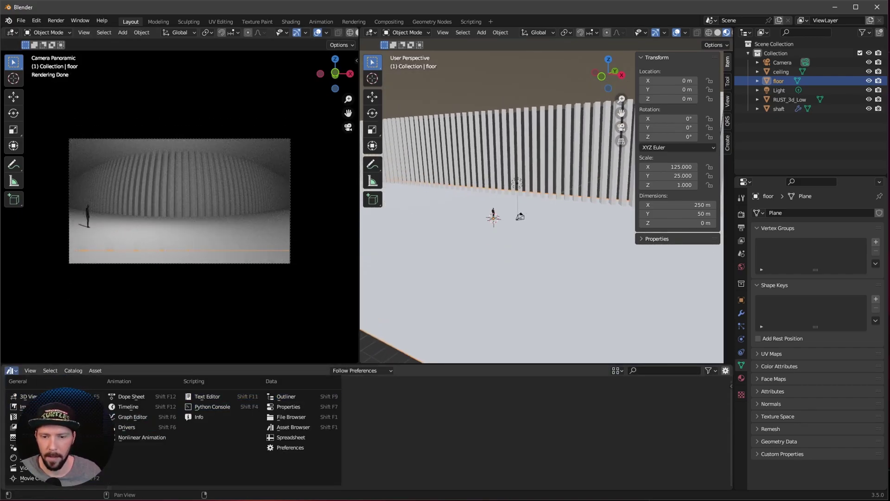
click(28, 458)
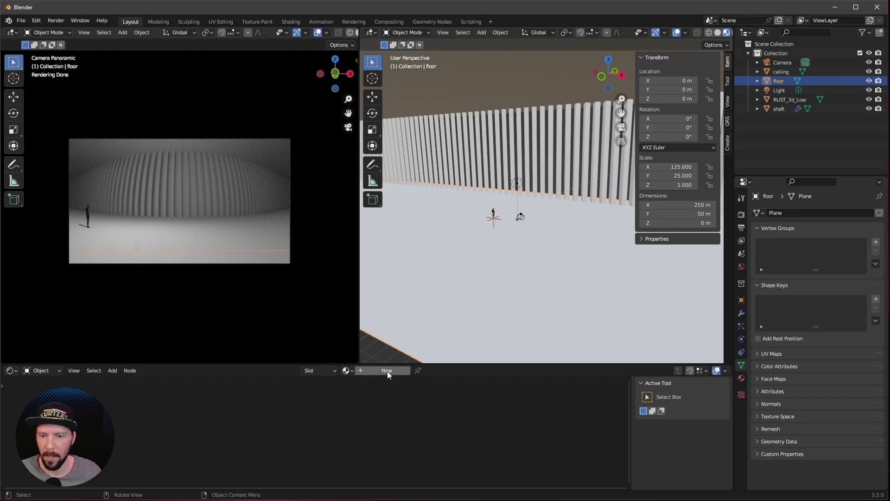
Create a new material for the floor and name it M_concrete
click(388, 370)
double_click(368, 371)
text(M_concrete)
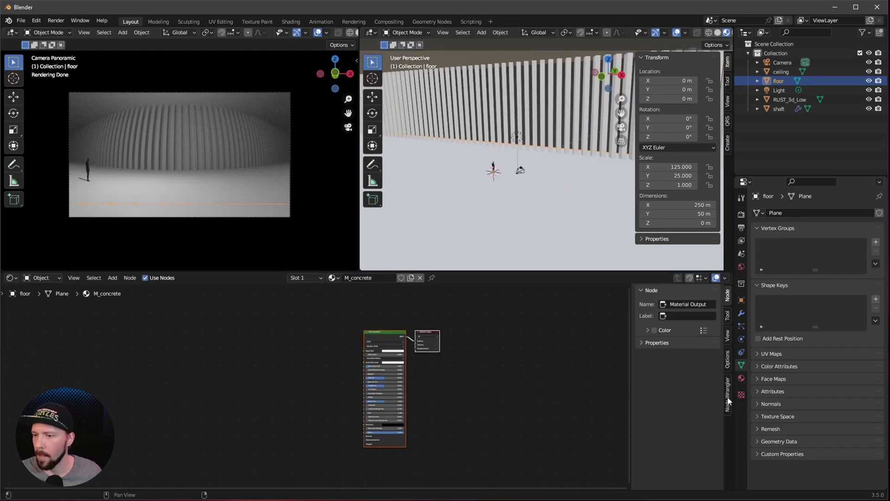
Look up the Node Wrangler add-on in the preferences to check whether it is enabled
click(727, 394)
click(37, 21)
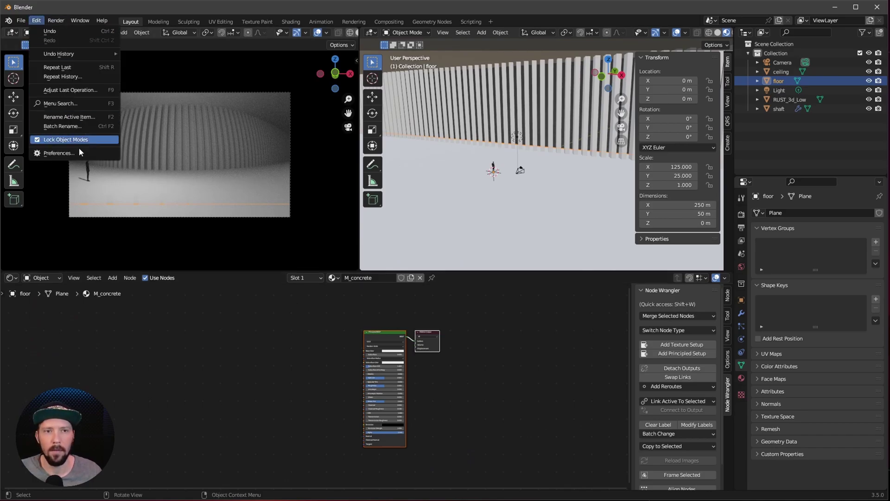
click(79, 155)
drag(132, 28, 332, 41)
click(160, 131)
text(wran)
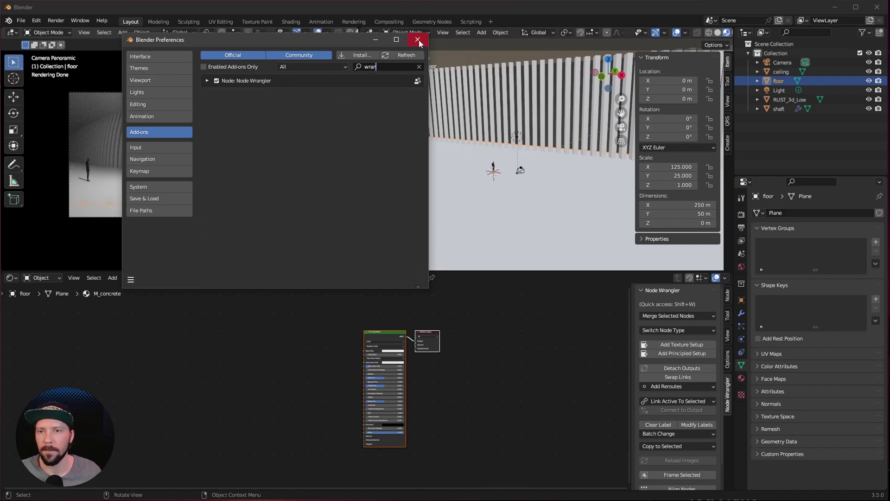
click(418, 40)
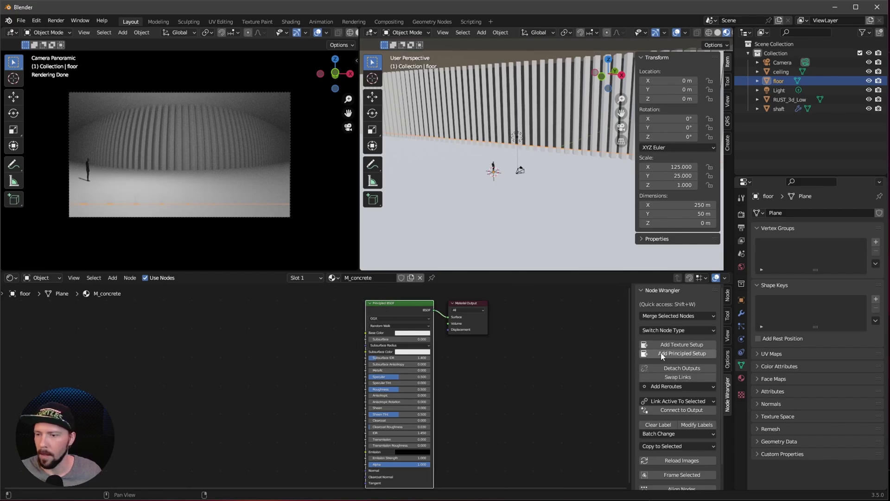
Add a Node Wrangler principled texture setup using the Concrete044A_4K roughness, NormalGL, color, ambient occlusion, metalness and displacement maps
click(677, 353)
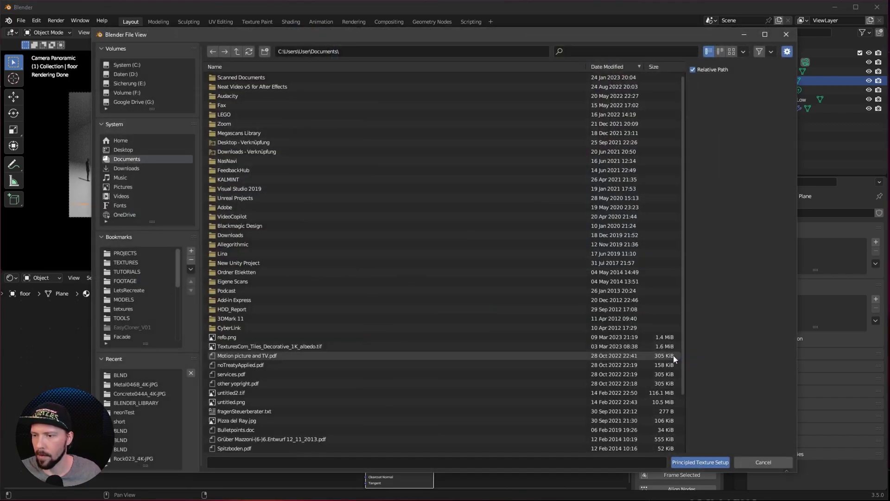
double_click(663, 347)
click(453, 130)
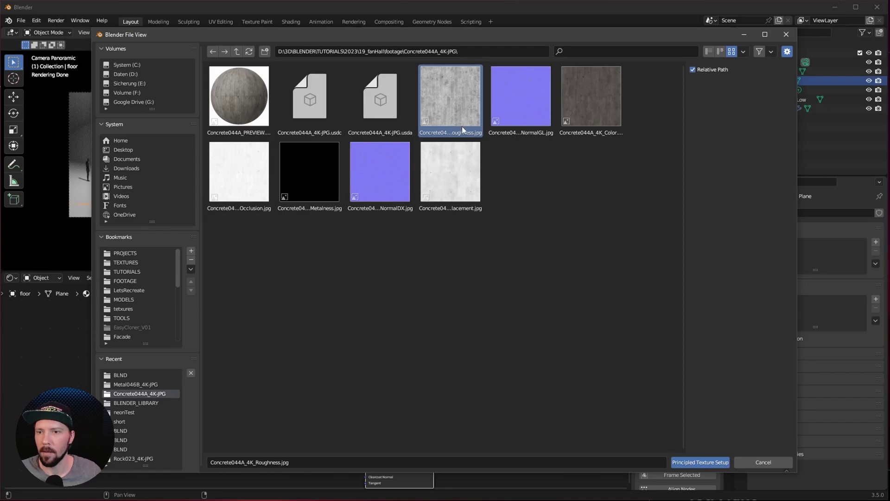
shift+click(527, 116)
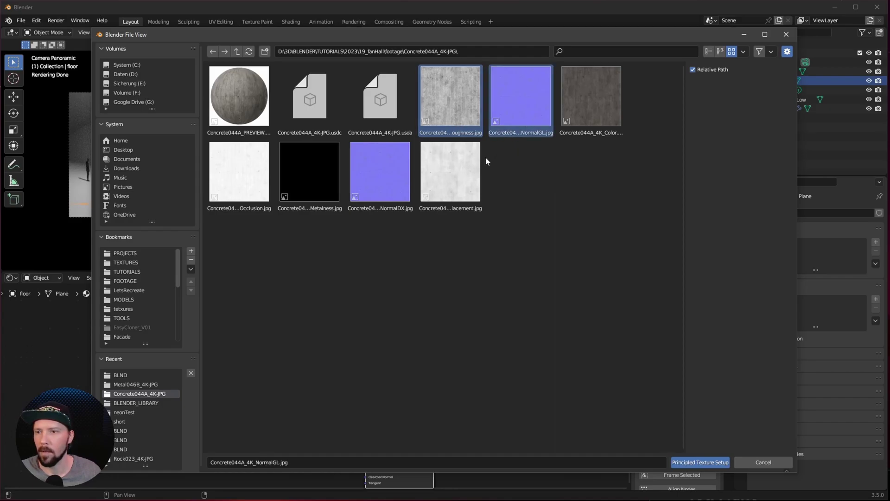
shift+click(588, 135)
shift+click(238, 183)
shift+click(310, 183)
shift+click(463, 201)
click(698, 463)
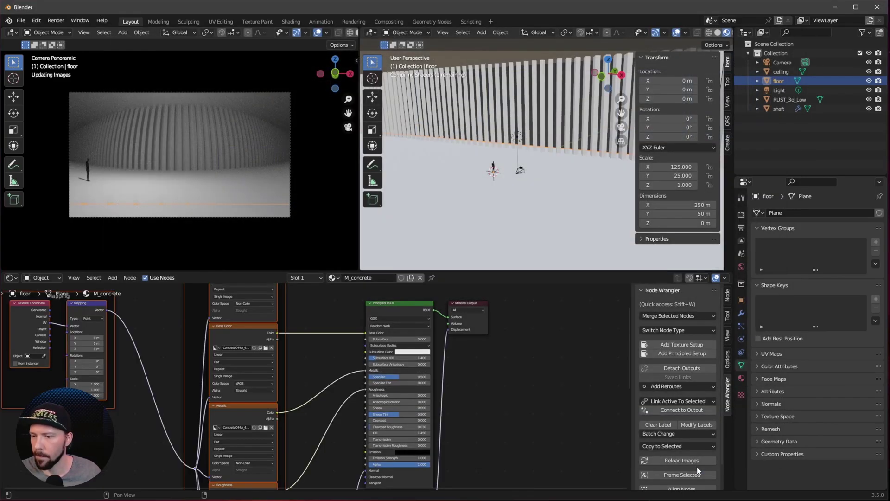
Set the concrete Mapping node's scale to 16 in X and 4 in Y
middle_drag(310, 378, 364, 378)
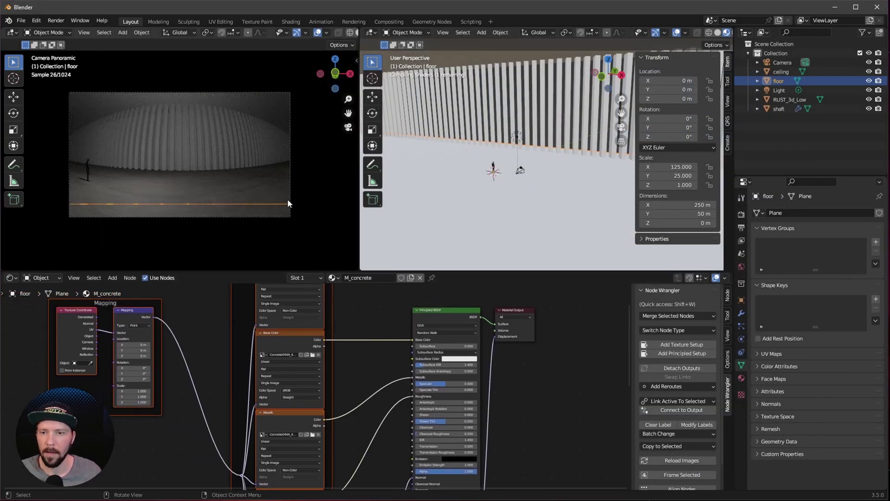
ctrl+middle_drag(496, 203, 522, 208)
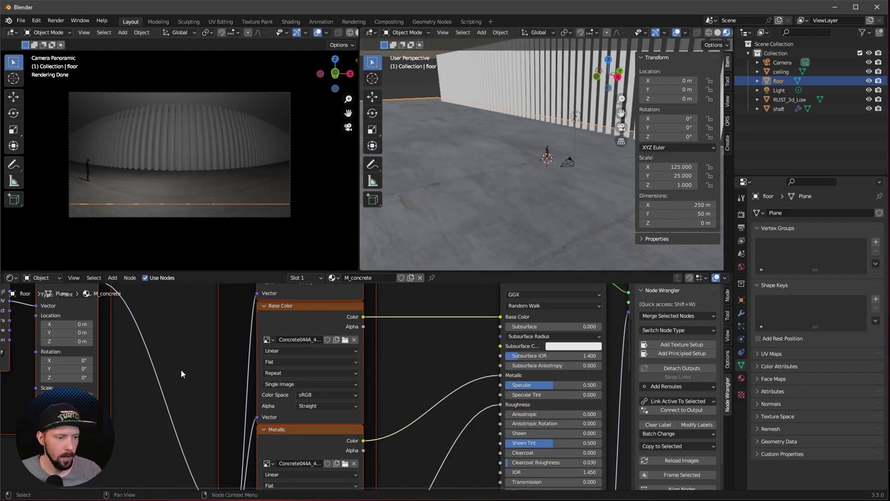
ctrl+middle_drag(181, 374, 259, 407)
click(129, 438)
text(16)
key(Return)
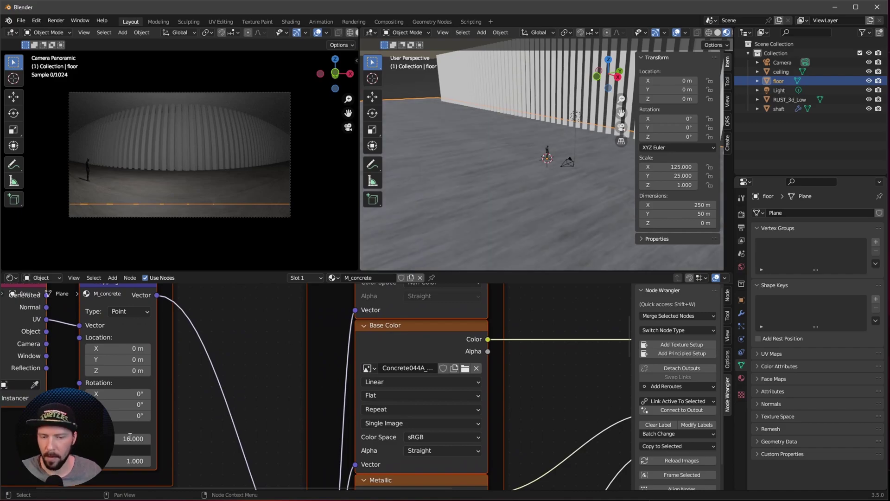
text(4)
key(Return)
Set the Normal Map node's strength to 5 in the concrete material
scroll(417, 418, down, 5)
middle_drag(473, 483, 319, 344)
middle_drag(319, 448, 301, 383)
middle_drag(331, 489, 363, 415)
click(274, 420)
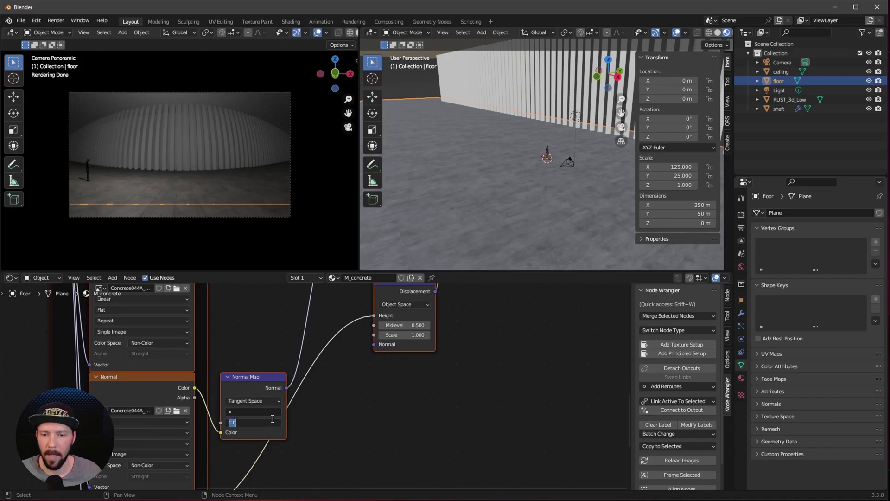
text(5)
key(Return)
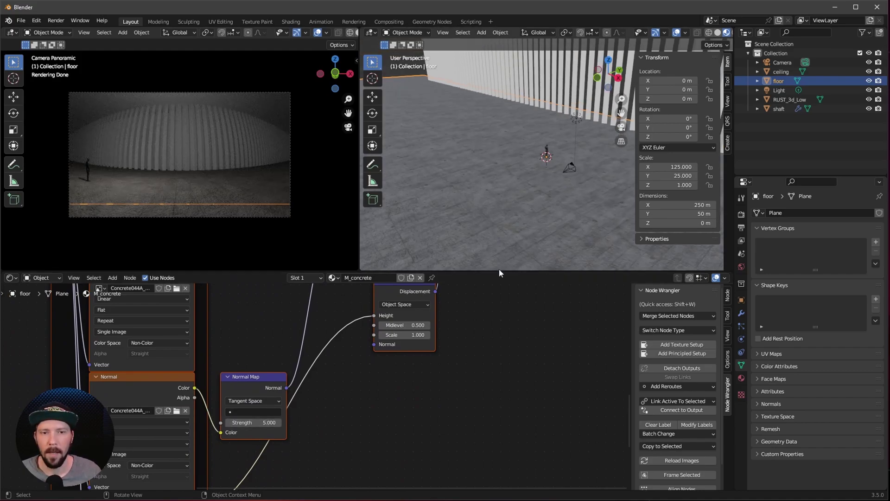
Move the Material Output node farther away from the Principled BSDF to make room for another node
middle_drag(500, 341, 461, 382)
alt+drag(462, 382, 355, 488)
ctrl+alt+drag(499, 366, 445, 371)
alt+drag(483, 320, 434, 436)
click(475, 375)
drag(293, 345, 446, 343)
alt+drag(340, 313, 382, 354)
scroll(340, 366, up, 2)
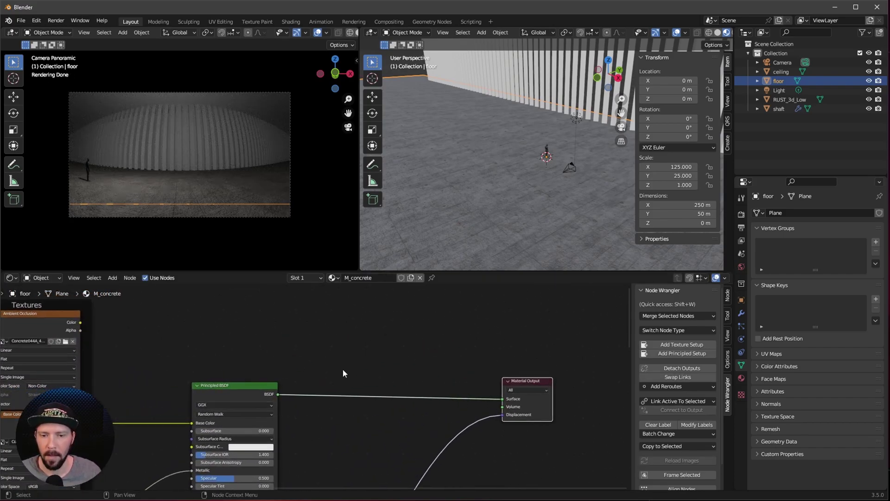
scroll(364, 346, down, 3)
Duplicate the Principled BSDF node without its links and place the copy above the original
click(272, 392)
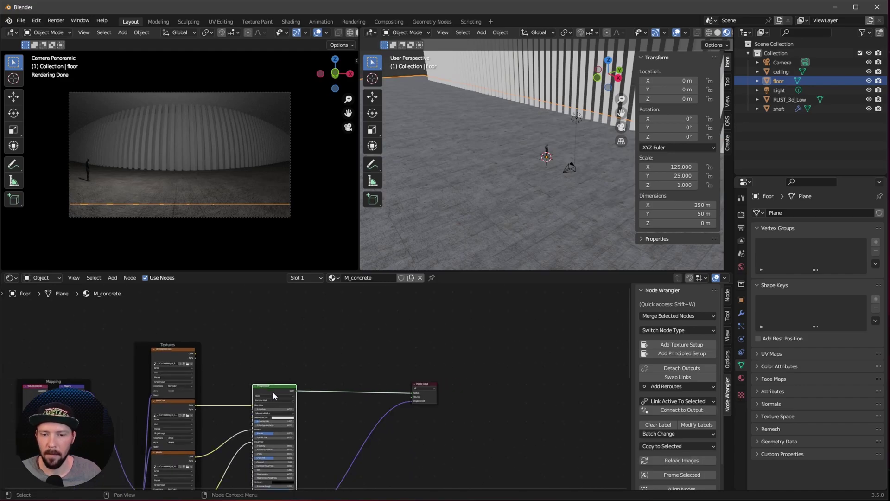
drag(276, 392, 278, 371)
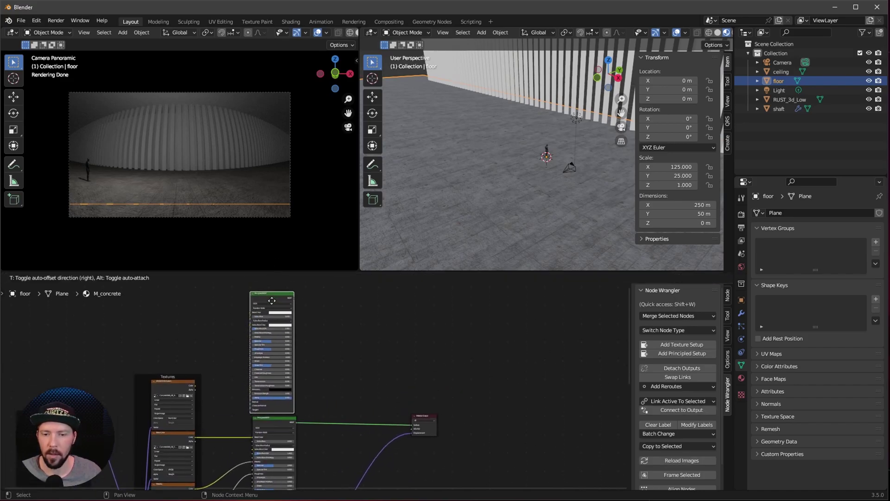
click(276, 292)
alt+drag(403, 373, 347, 366)
ctrl+alt+drag(348, 366, 387, 359)
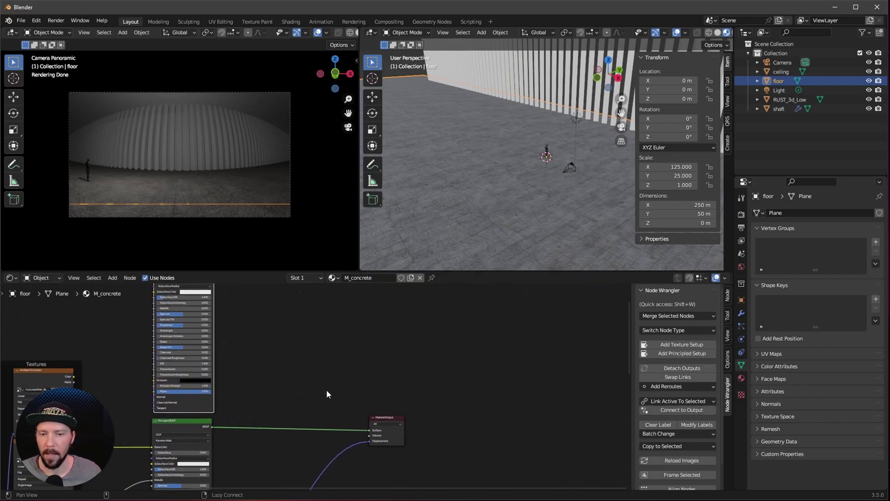
Insert a Mix Shader between the original Principled BSDF and the Material Output, and connect the duplicated BSDF to its second shader input
key(shift+a)
click(336, 389)
text(mix)
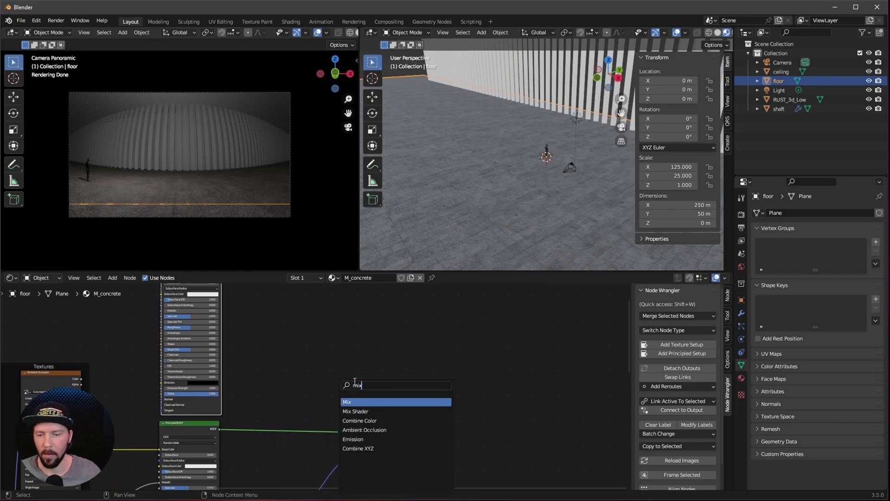
click(390, 411)
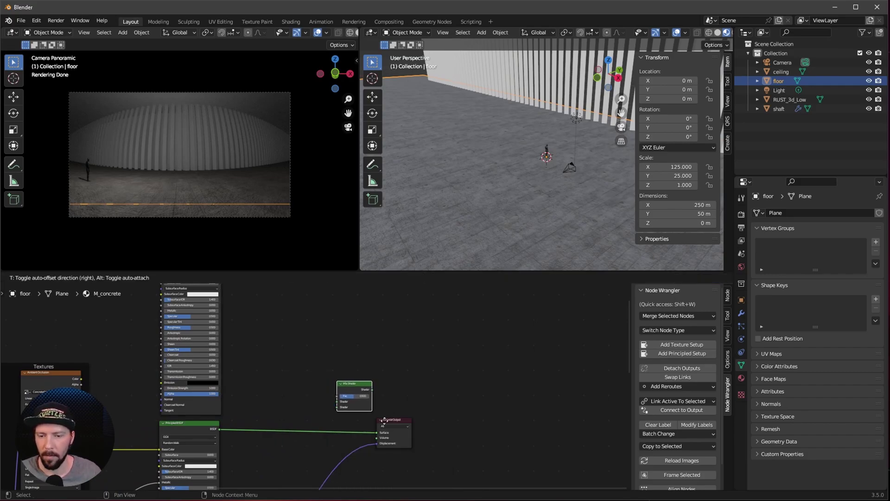
click(371, 449)
alt+drag(339, 370, 385, 398)
scroll(385, 394, down, 1)
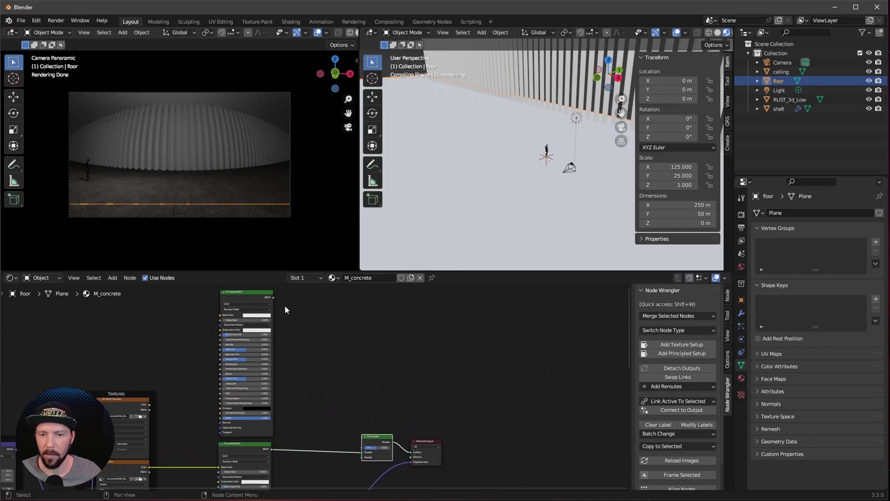
drag(272, 296, 364, 457)
Set the duplicated Principled BSDF's base color to black
scroll(393, 411, up, 3)
middle_drag(393, 411, 395, 351)
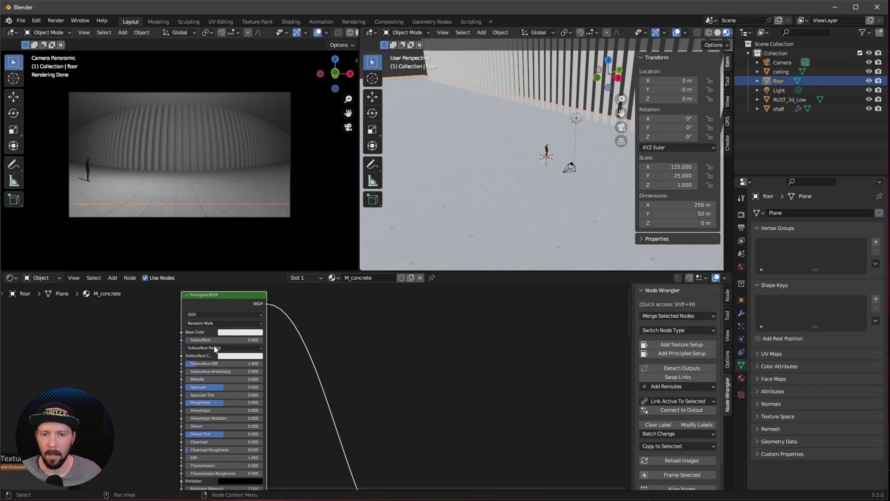
middle_drag(338, 330, 350, 329)
click(259, 332)
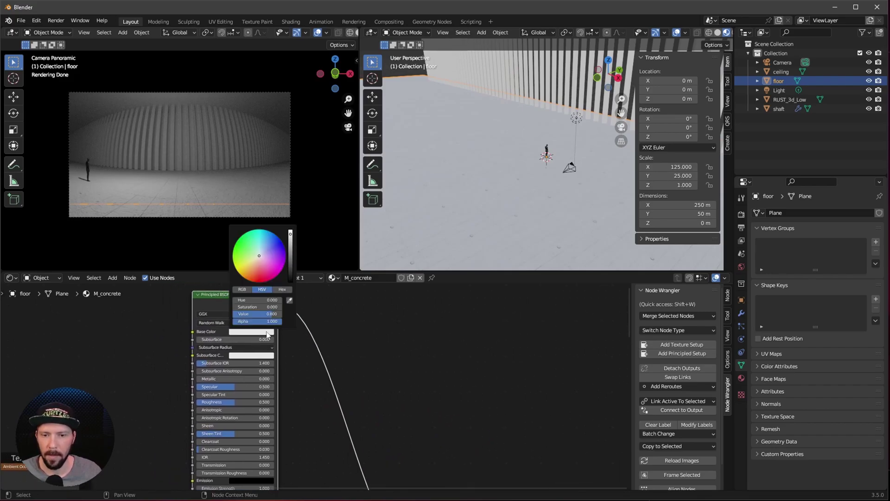
drag(291, 266, 291, 281)
Set the duplicated Principled BSDF's metallic to 1 and its roughness to 0
scroll(284, 385, up, 2)
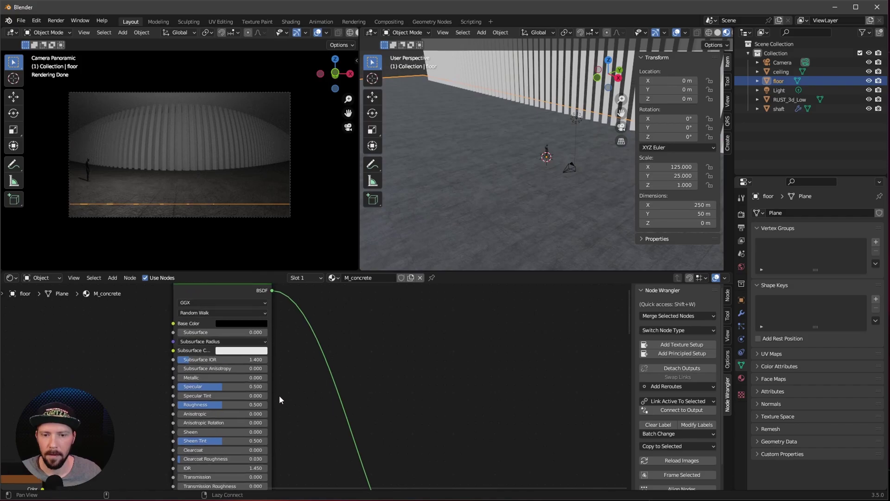
drag(196, 379, 318, 374)
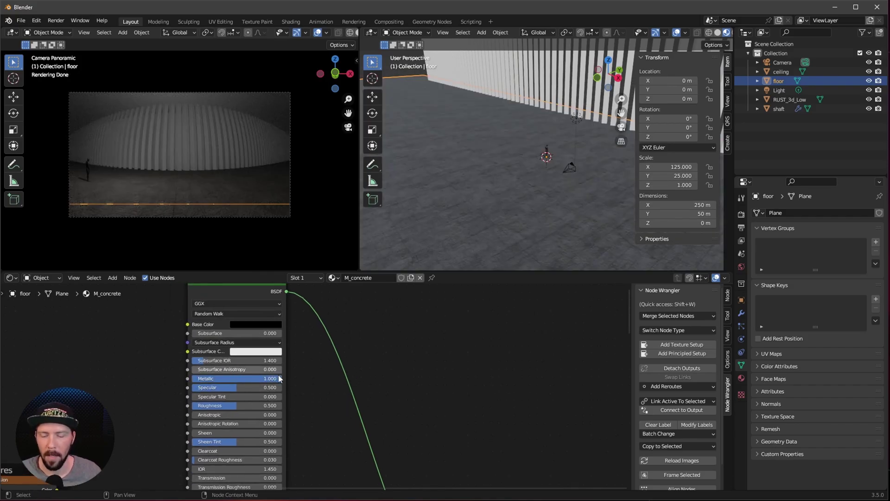
drag(223, 405, 219, 407)
middle_drag(527, 185, 518, 217)
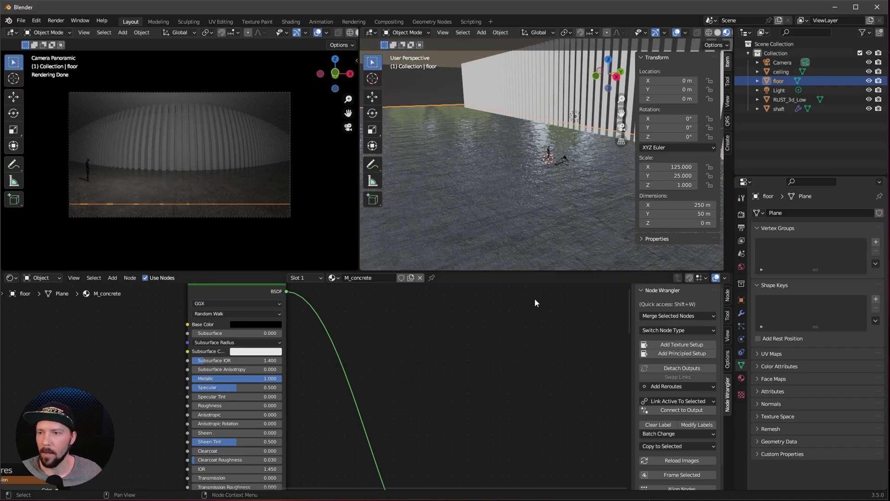
Set the Mix Shader's factor to 1 so only the duplicated BSDF is used
alt+drag(480, 439, 419, 309)
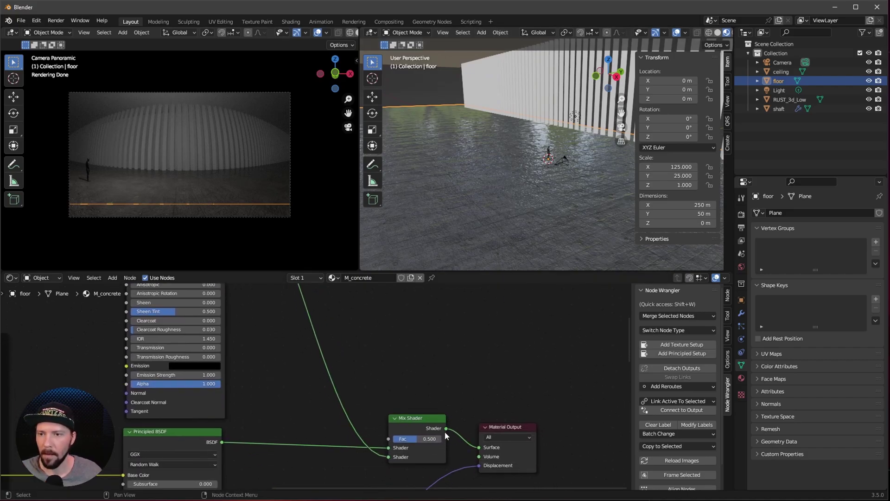
drag(408, 443, 446, 439)
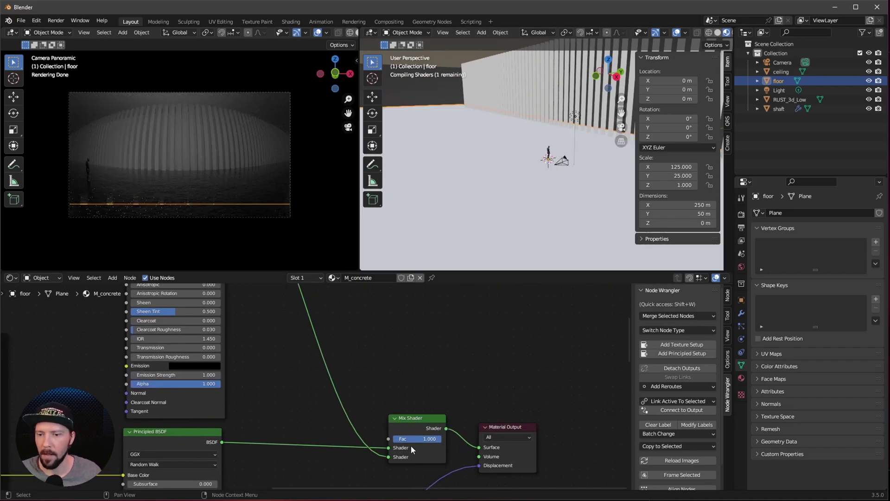
middle_drag(289, 366, 282, 449)
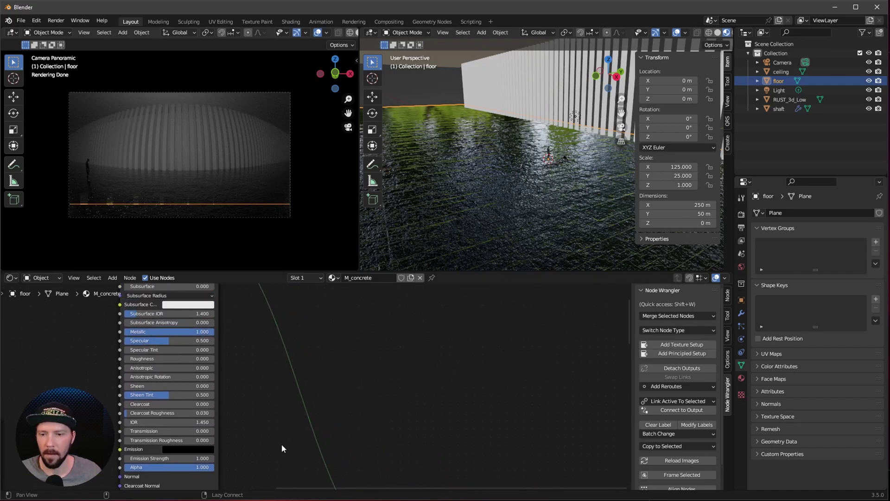
middle_drag(352, 397, 330, 313)
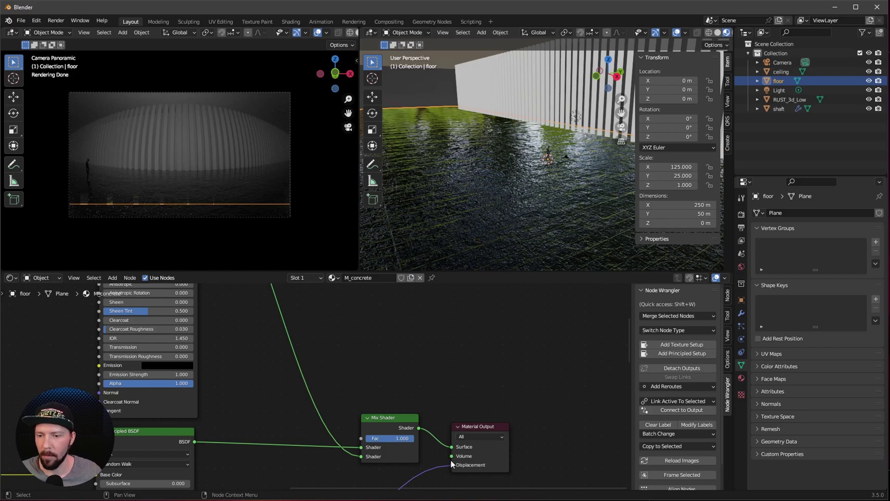
scroll(330, 360, down, 3)
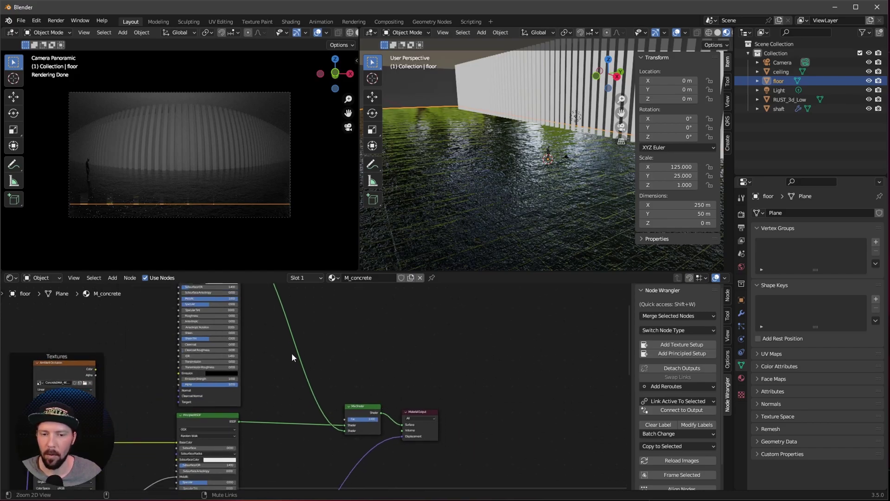
Try the material without displacement by disconnecting the Material Output's displacement link, and undo the disconnection
middle_drag(321, 408, 287, 338)
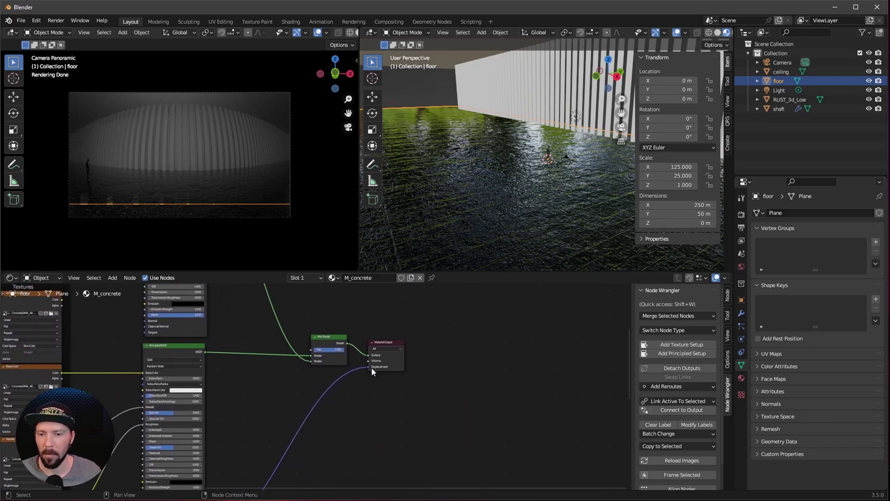
drag(368, 366, 363, 397)
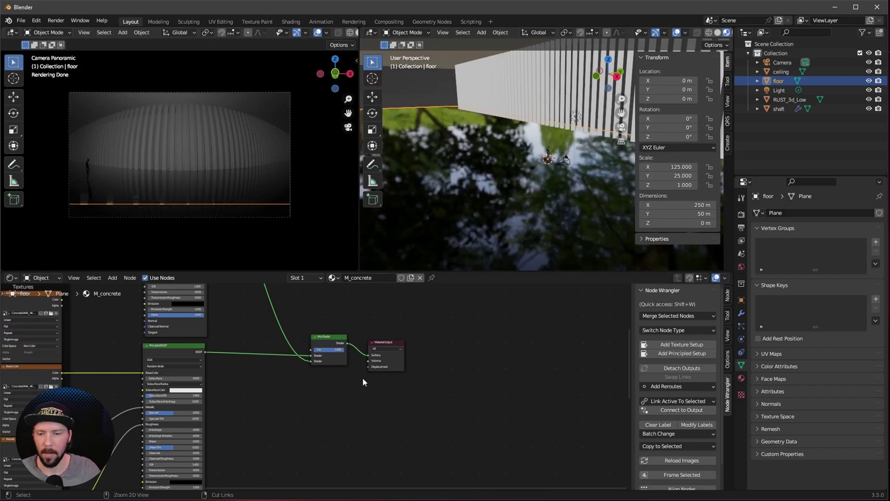
key(ctrl+z)
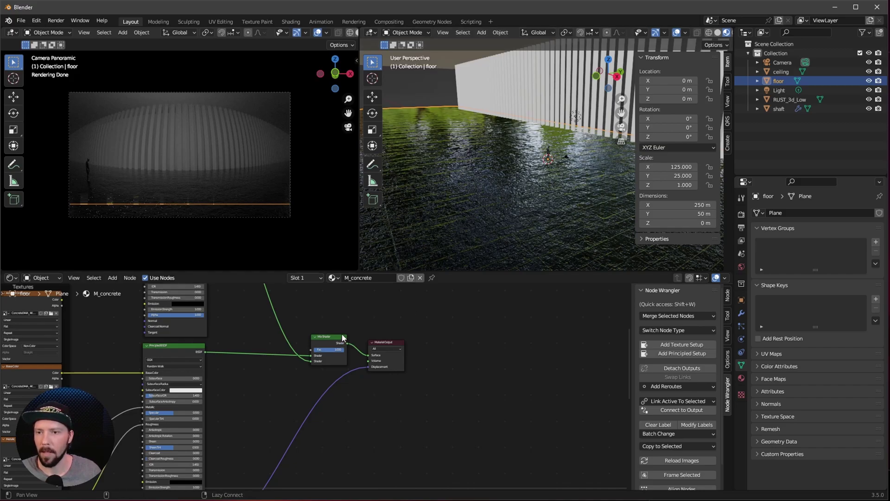
Move the Material Output and Mix Shader nodes farther from the Principled BSDF nodes to make room
scroll(342, 341, down, 3)
middle_drag(341, 341, 333, 376)
middle_drag(377, 350, 381, 364)
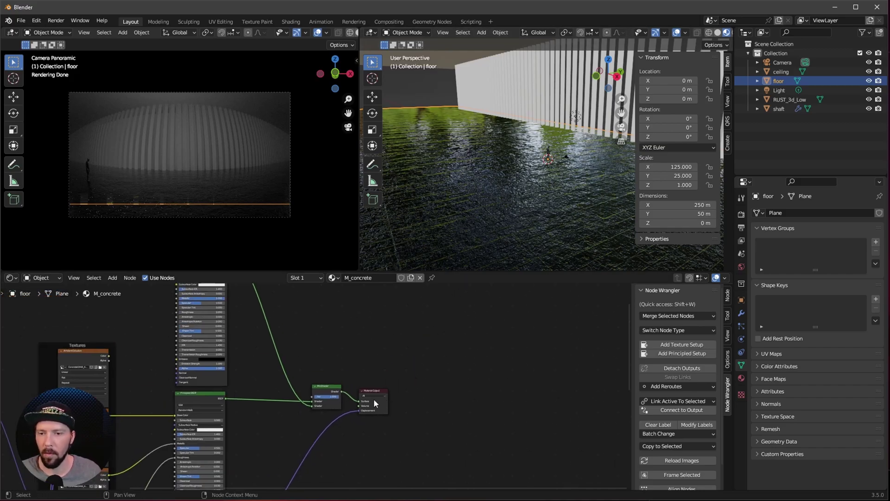
drag(364, 390, 404, 391)
drag(319, 386, 352, 384)
middle_drag(358, 319, 362, 352)
Add a Noise Texture node above the Mix Shader and connect its Color output to the Mix Shader's factor
key(shift+a)
click(364, 346)
text(noi)
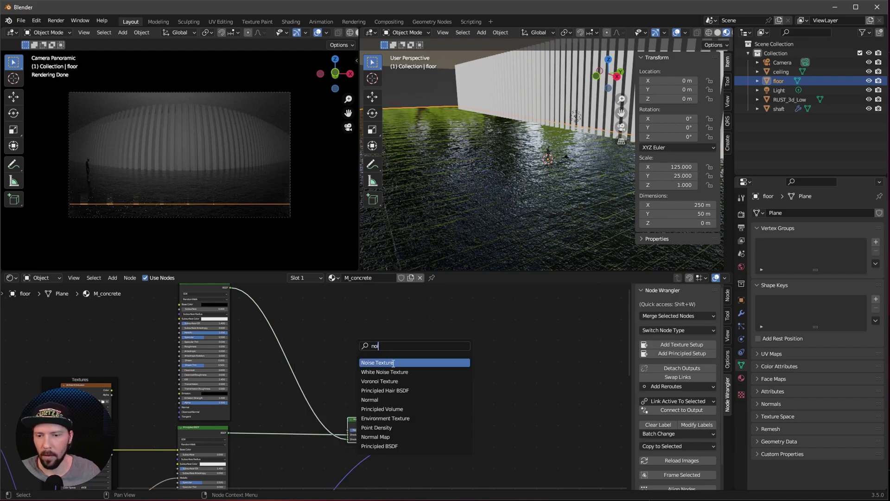
click(391, 362)
click(372, 349)
scroll(357, 345, up, 2)
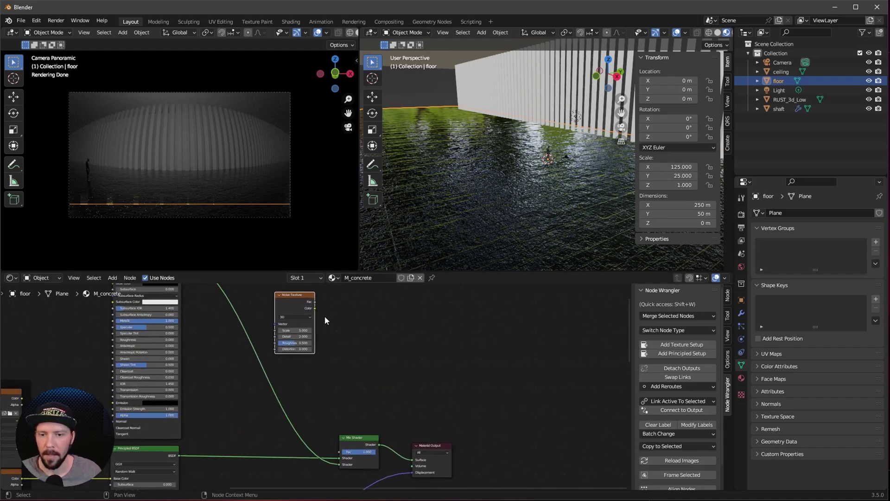
drag(315, 309, 338, 452)
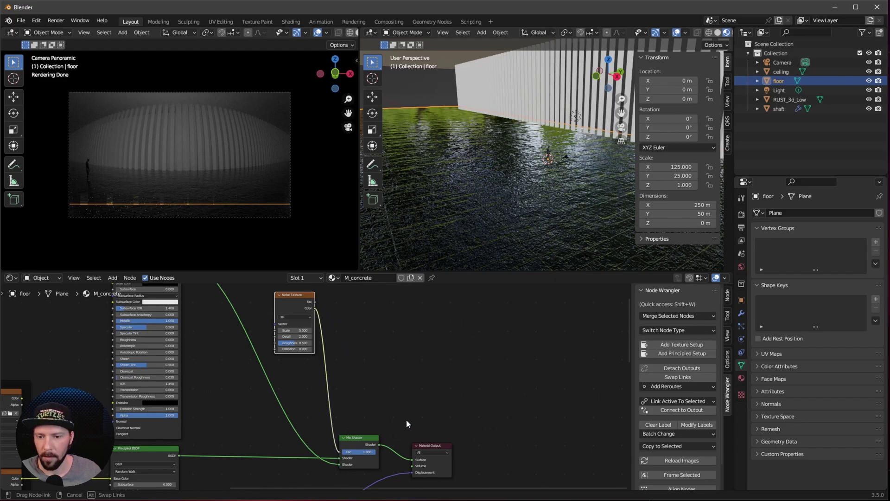
Insert a ColorRamp node on the link between the Noise Texture and the Mix Shader's factor
drag(394, 430, 347, 335)
middle_drag(361, 433, 371, 441)
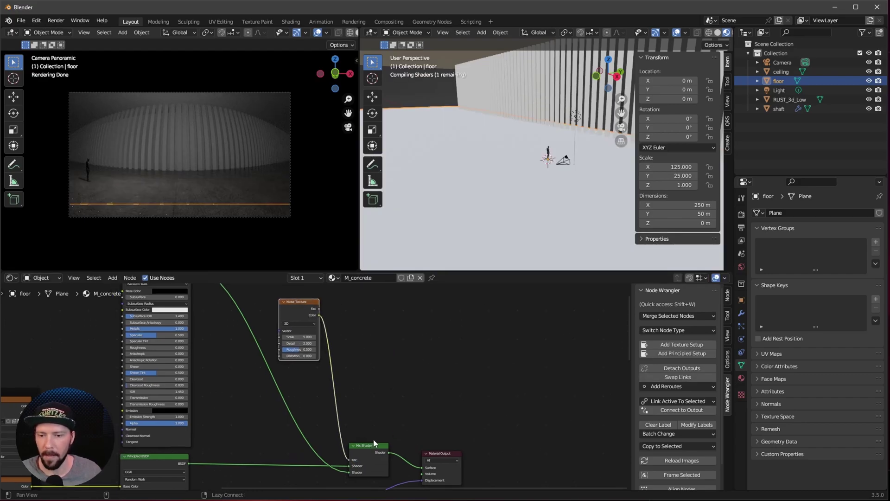
key(shift+a)
text(ramp)
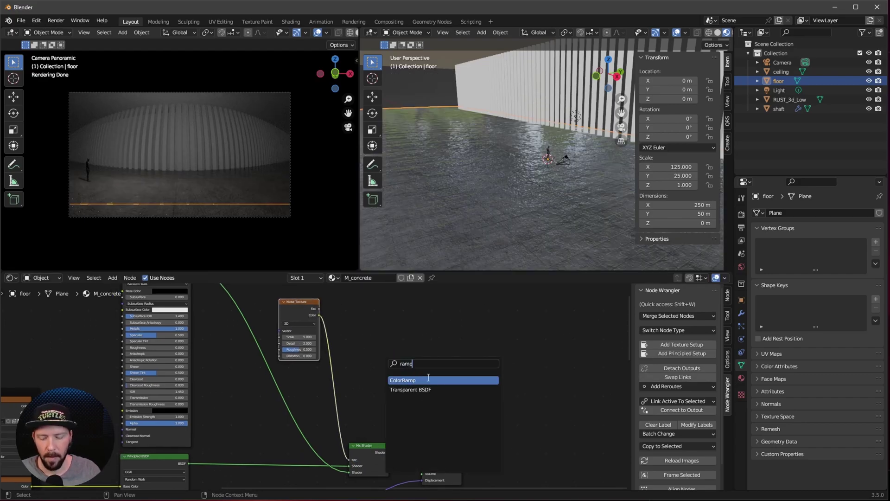
click(425, 380)
click(357, 366)
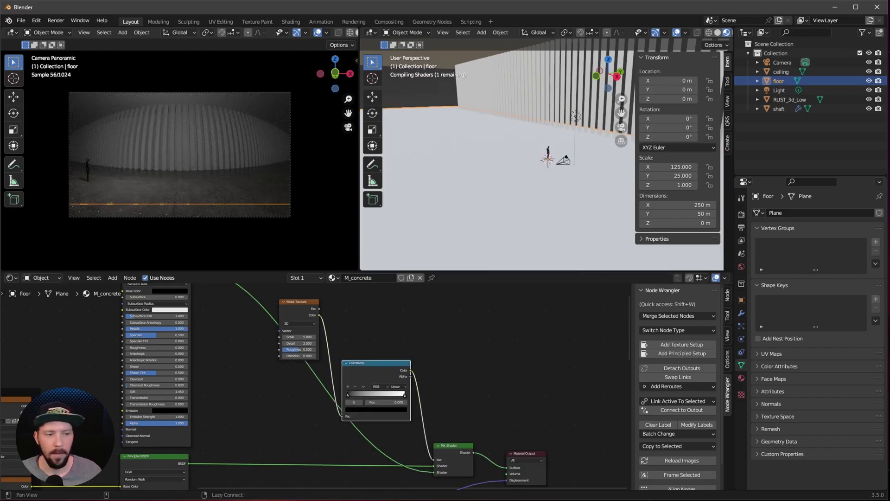
Invert and sharpen the ColorRamp by moving its white stop to about 0.5 and its black stop to about 0.52
scroll(511, 348, up, 4)
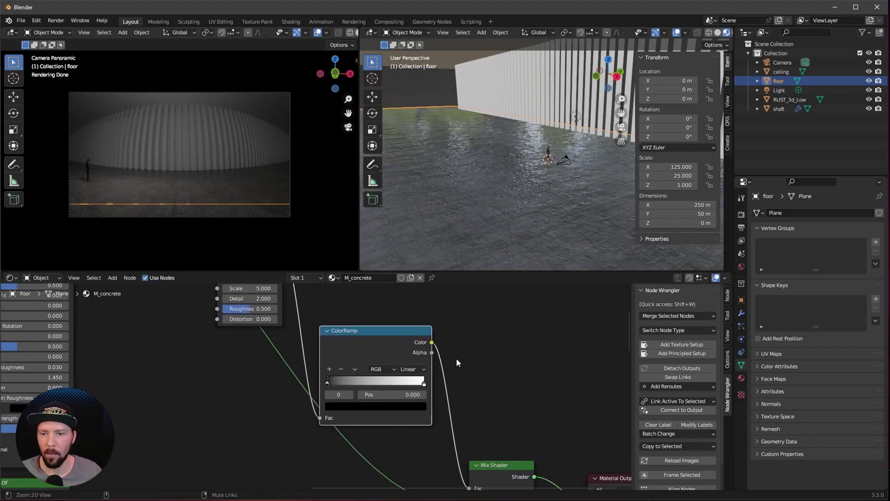
drag(457, 384, 399, 386)
drag(330, 387, 395, 387)
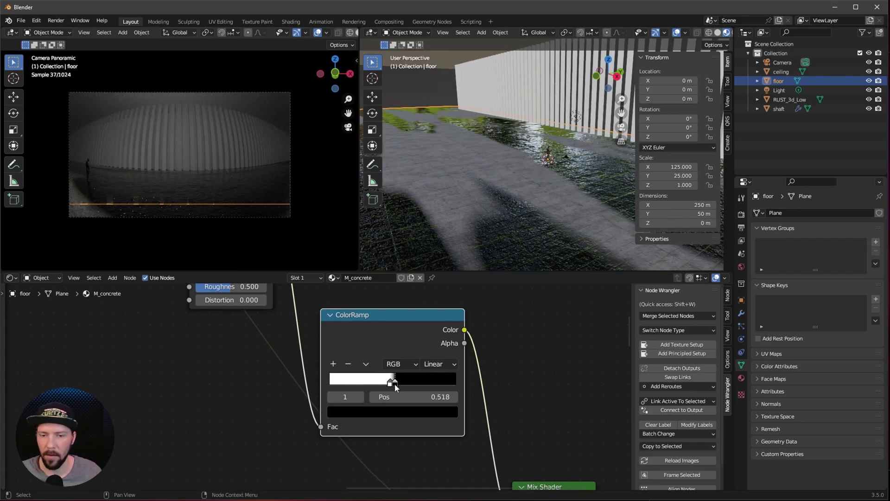
click(392, 384)
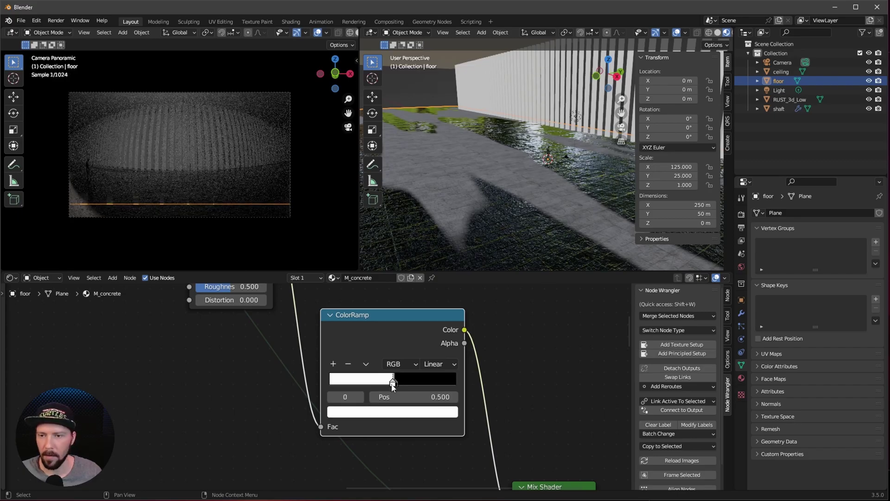
drag(392, 387, 394, 383)
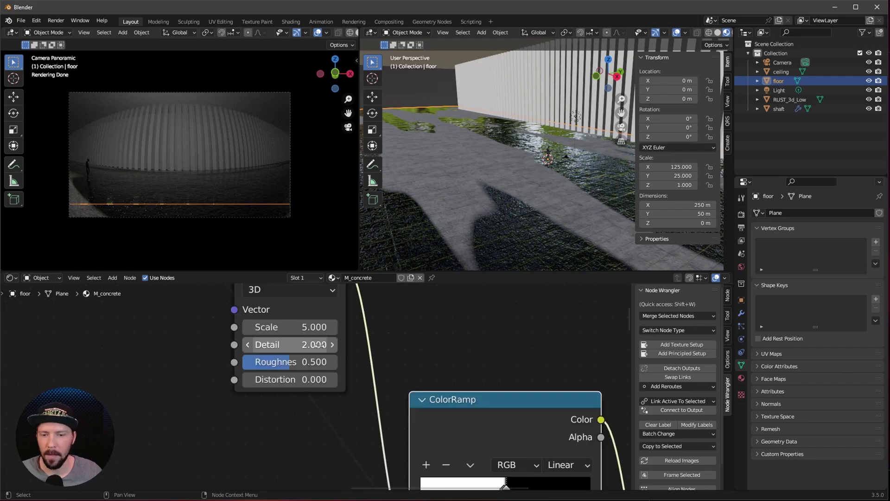
Set the Noise Texture's scale to 23.3
middle_drag(420, 318, 419, 353)
click(306, 364)
text(23)
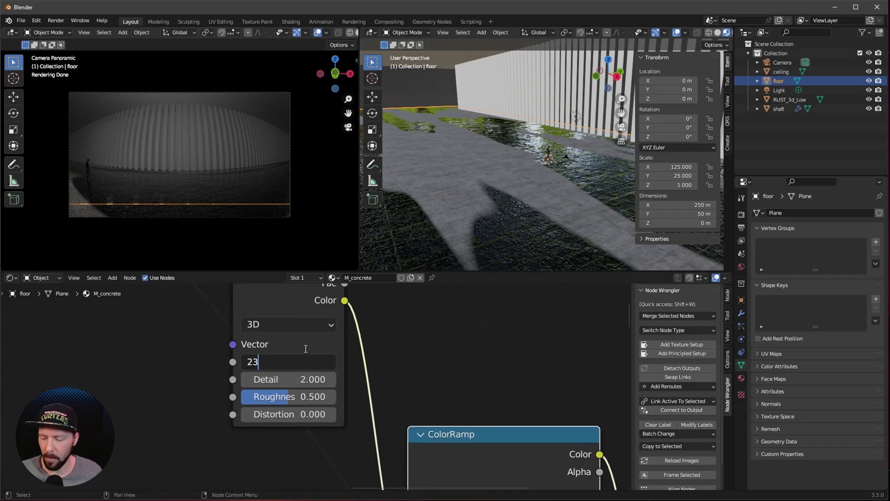
text(.3)
key(Return)
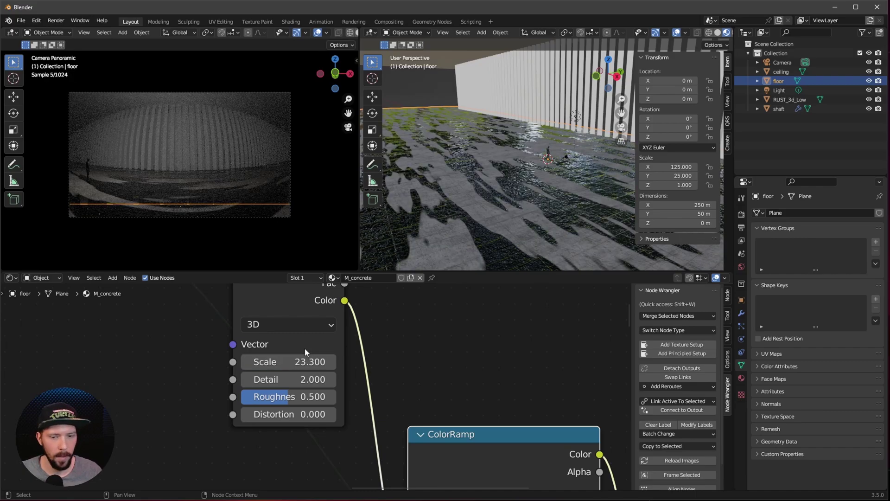
Set the Noise Texture's detail to 15 and its roughness to 0.7
click(314, 373)
text(15)
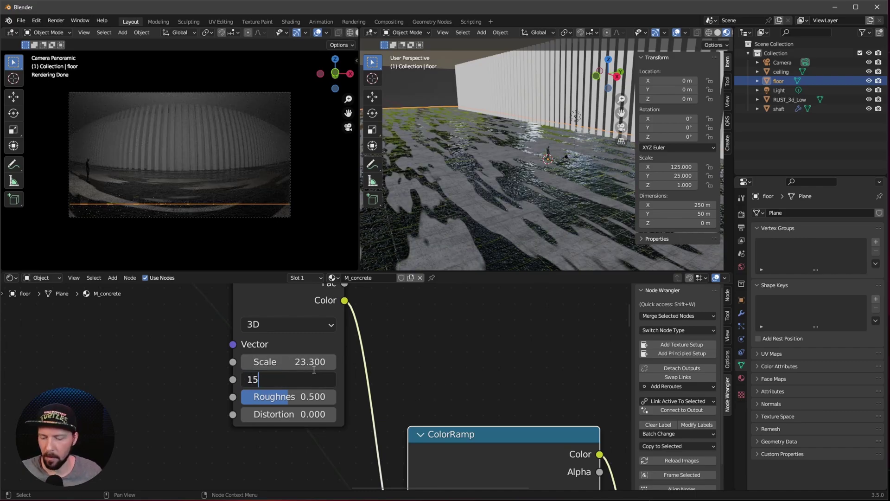
key(Return)
click(311, 395)
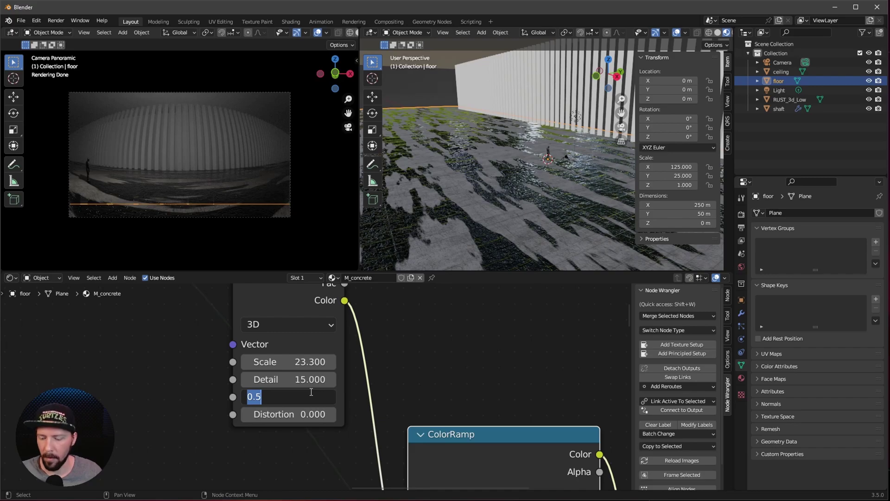
text(.7)
key(Return)
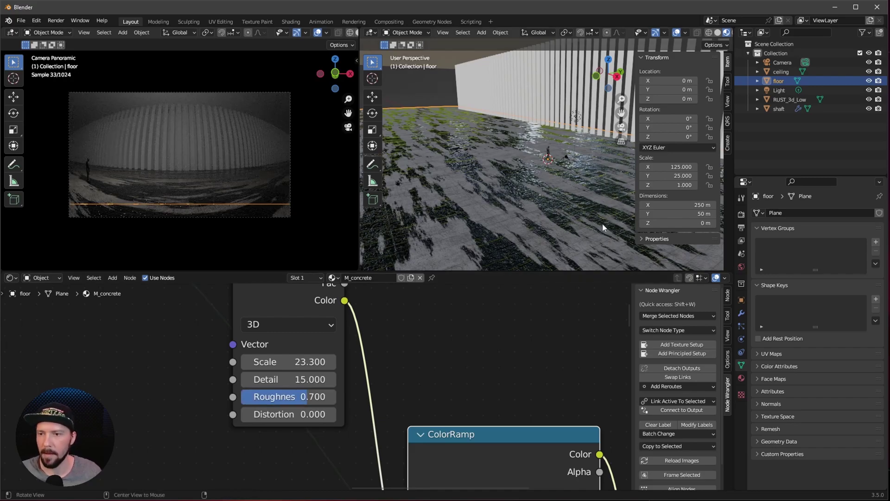
Add a Texture Coordinate and Mapping setup to the Noise Texture with Node Wrangler
mouse_move(524, 218)
alt+mouse_down()
mouse_move(561, 224)
mouse_move(509, 223)
alt+mouse_up()
scroll(487, 343, down, 3)
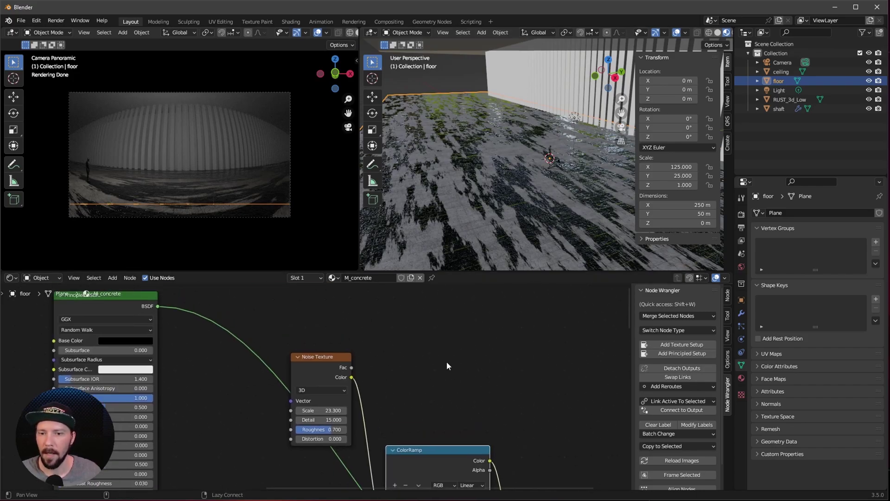
drag(315, 358, 336, 336)
middle_drag(458, 350, 465, 333)
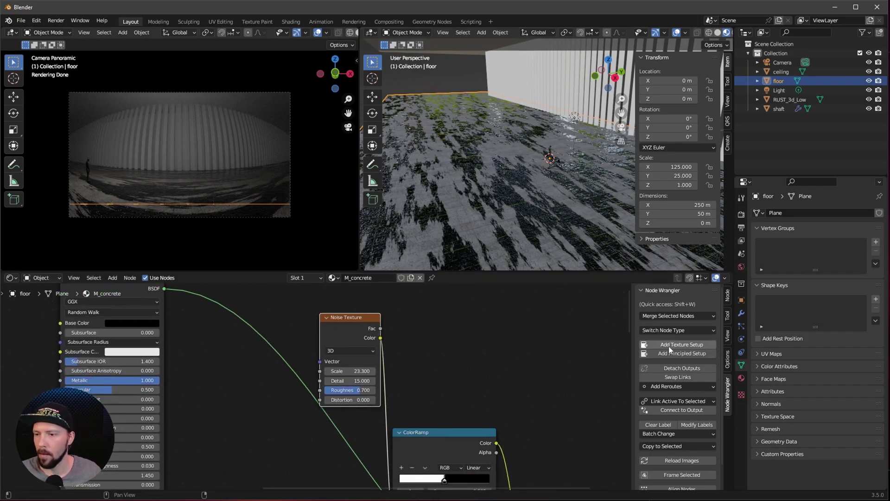
click(688, 344)
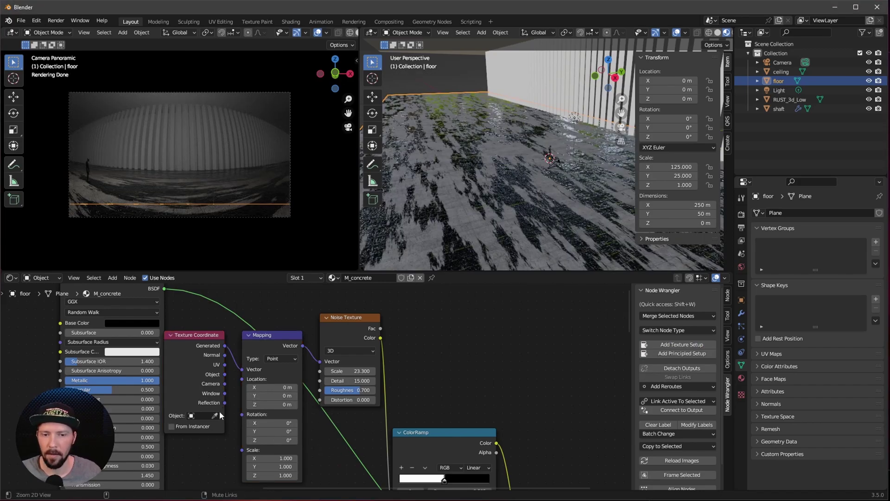
Move the Texture Coordinate, Mapping and Noise Texture nodes together to the free space above the duplicated Principled BSDF
scroll(221, 408, down, 3)
drag(249, 321, 361, 315)
middle_drag(381, 336, 357, 397)
drag(324, 363, 311, 297)
middle_drag(280, 395, 294, 409)
scroll(274, 385, up, 6)
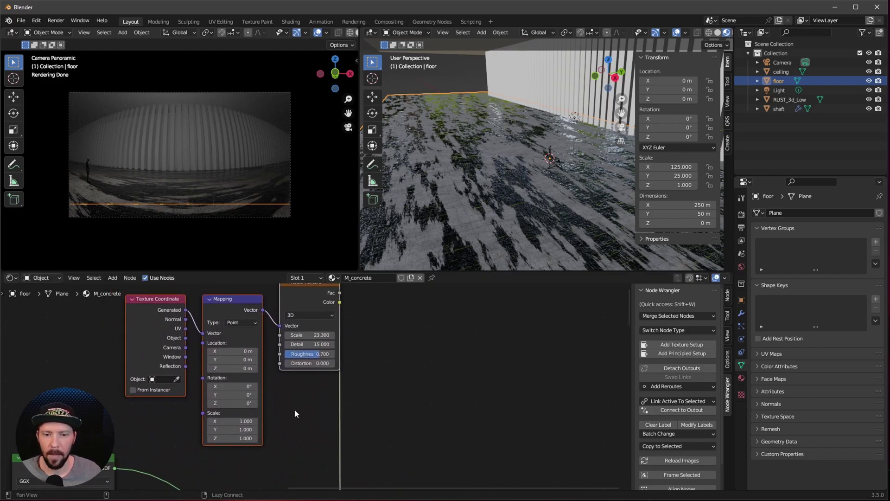
Set the Mapping node's X scale to 3.7 to even out the stretched noise pattern on the floor
click(241, 420)
text(-3.7)
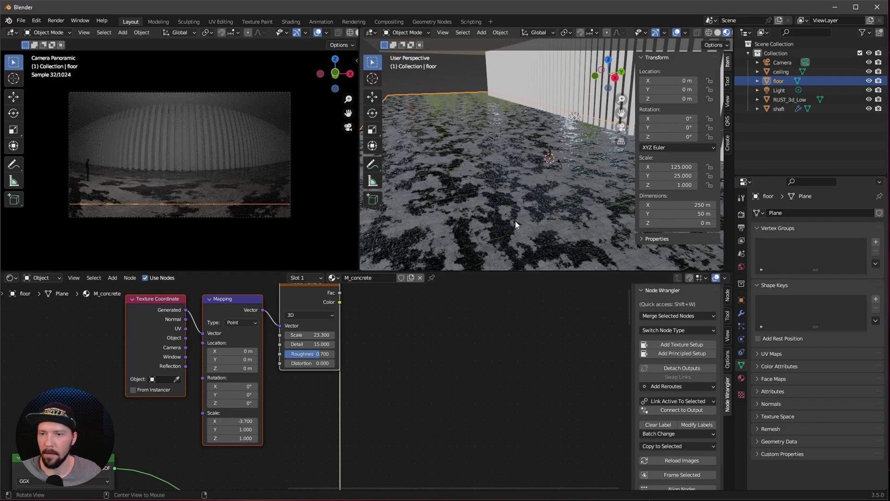
click(247, 421)
text(3.7)
key(Return)
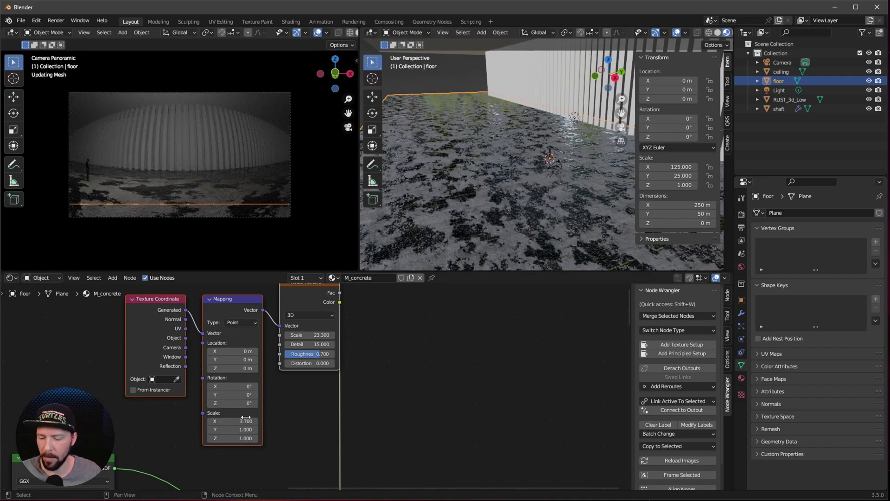
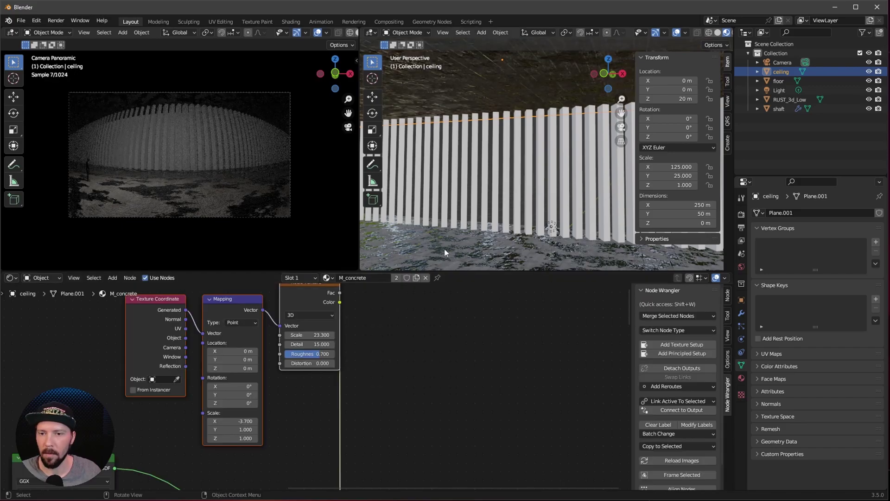
Open Node Wrangler's principled texture setup for the shaft's Principled BSDF and browse to the Metal046B_4K-JPG folder
mouse_move(487, 213)
middle_down()
mouse_move(458, 200)
mouse_move(488, 210)
middle_up()
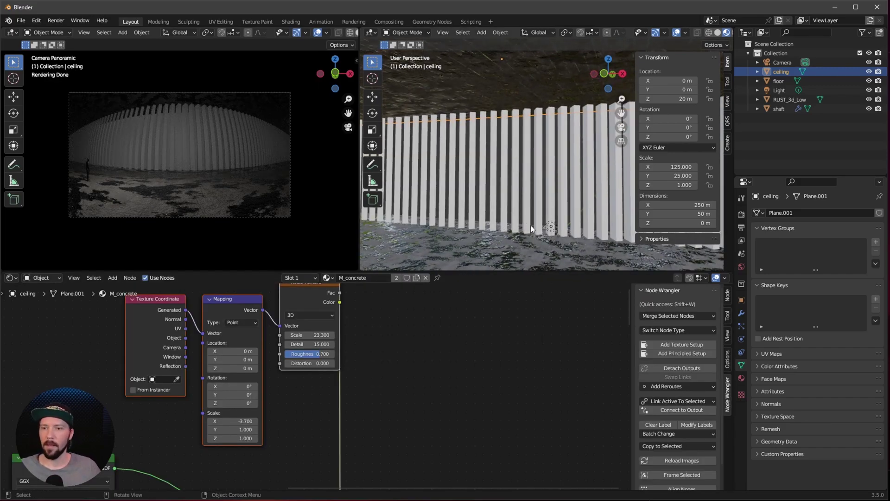
click(539, 195)
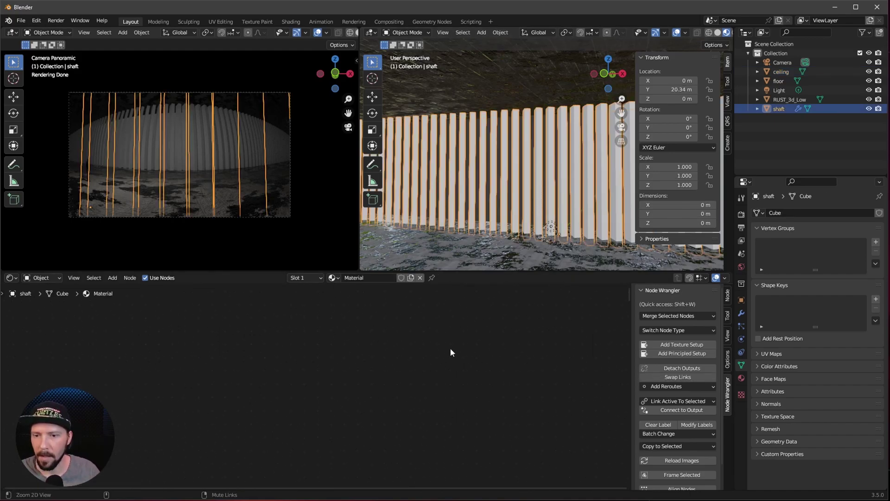
ctrl+alt+drag(451, 351, 371, 408)
alt+drag(334, 442, 544, 350)
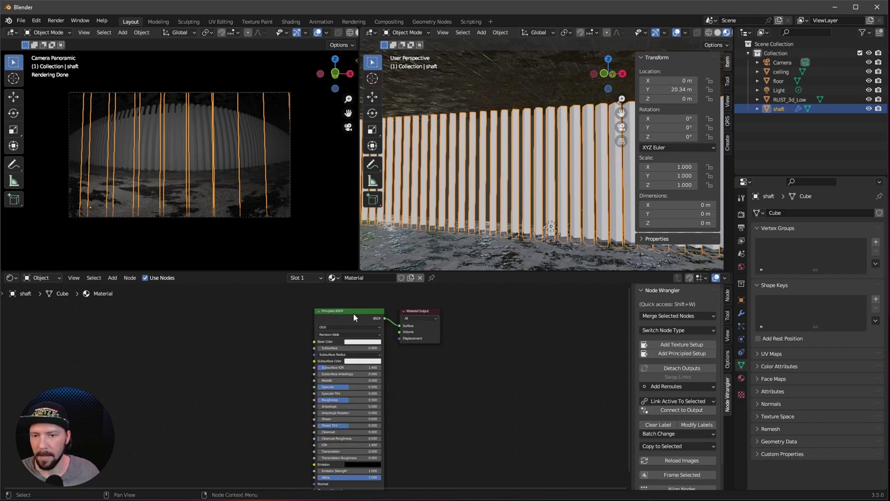
click(354, 313)
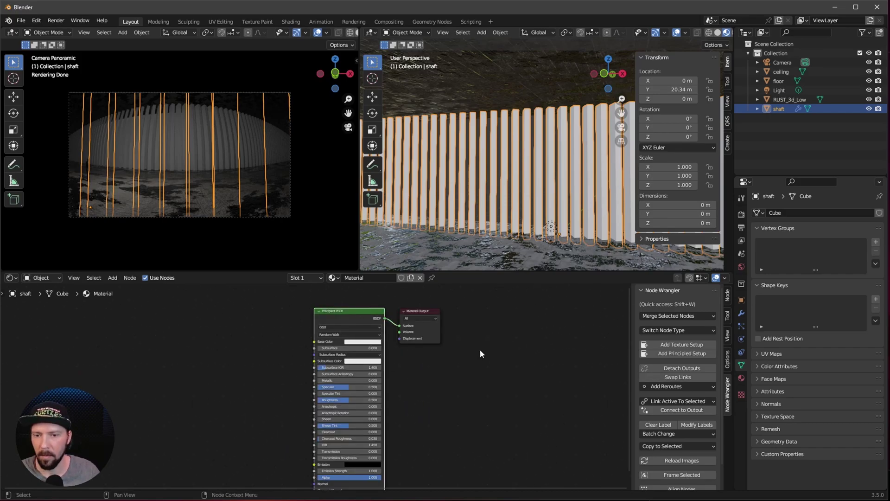
click(680, 354)
click(237, 51)
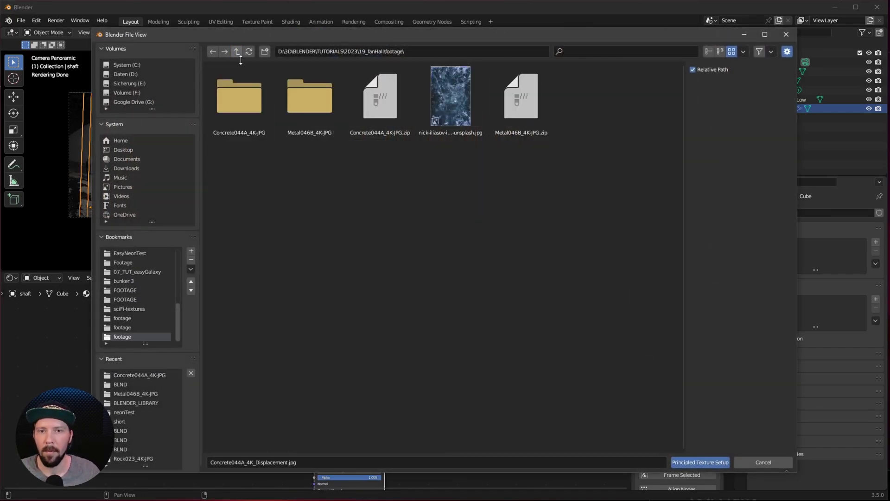
double_click(307, 100)
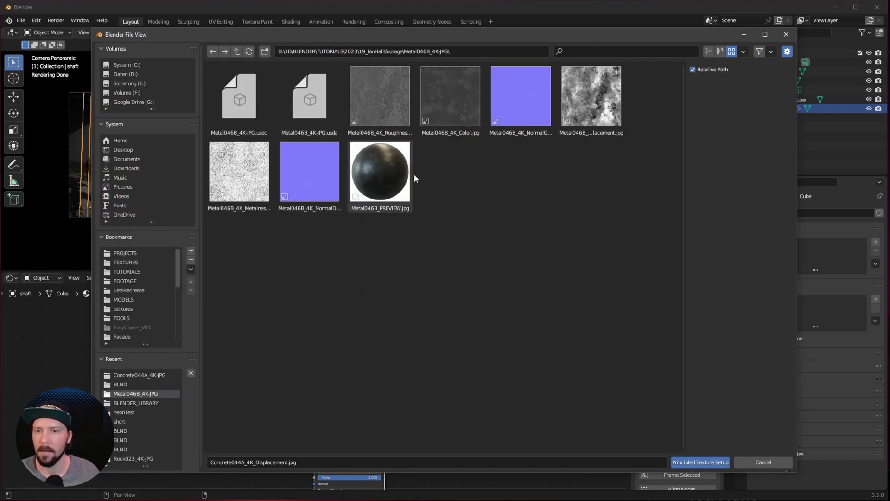
Load the Metal046B roughness, color, NormalGL, displacement and metalness maps into the shaft's material
click(386, 105)
shift+click(451, 107)
shift+click(522, 119)
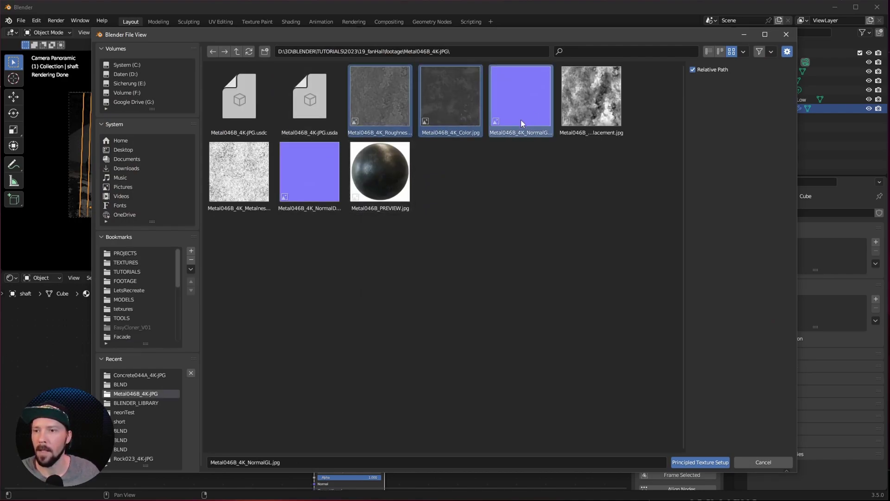
shift+click(590, 117)
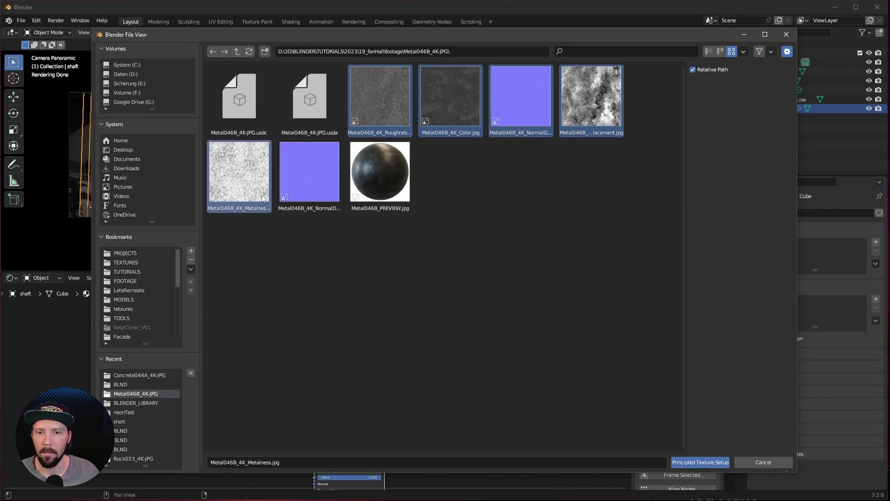
click(700, 462)
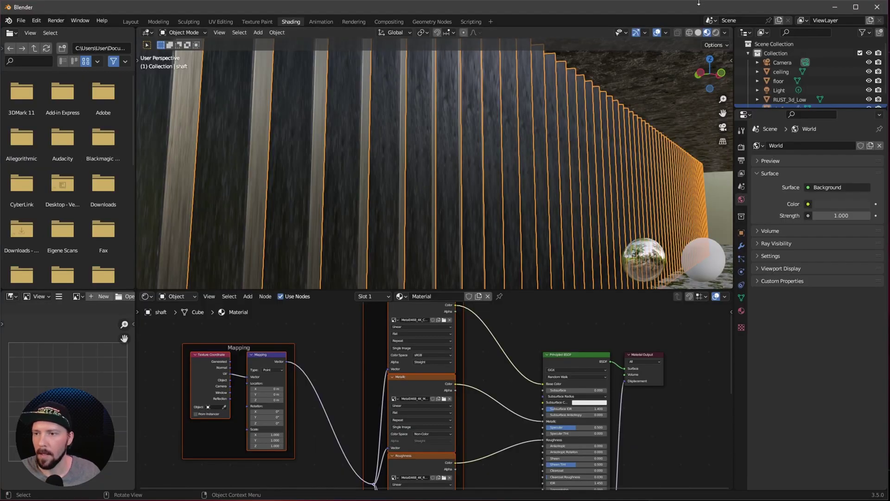
In the Shading workspace, hide the viewport overlays and feed the Mapping node's vector from the Generated texture coordinates
click(656, 33)
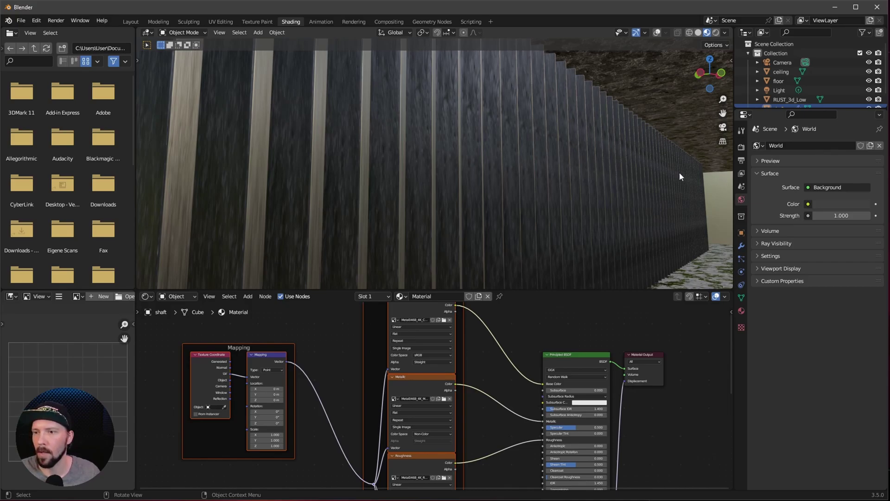
middle_drag(354, 363, 445, 374)
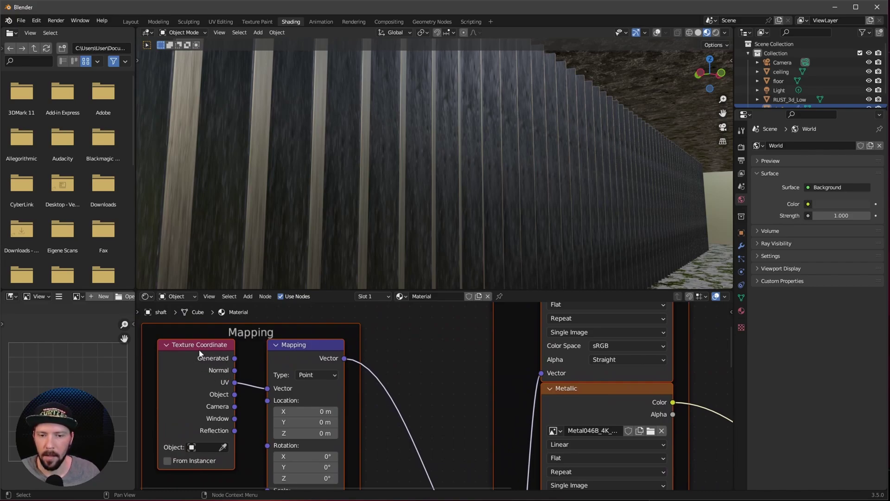
drag(235, 361, 263, 387)
click(395, 333)
Set the projection of the Base Color and Metallic image textures to Box
alt+drag(580, 312, 417, 352)
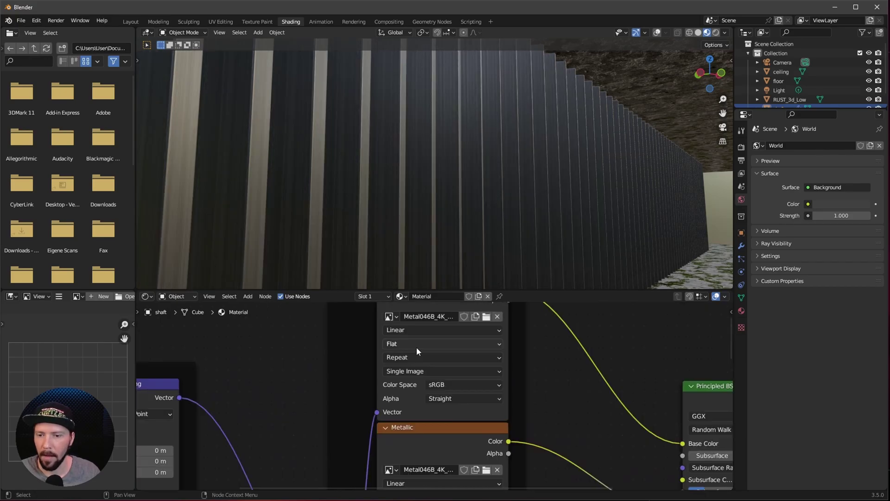
ctrl+alt+drag(496, 357, 437, 371)
click(422, 357)
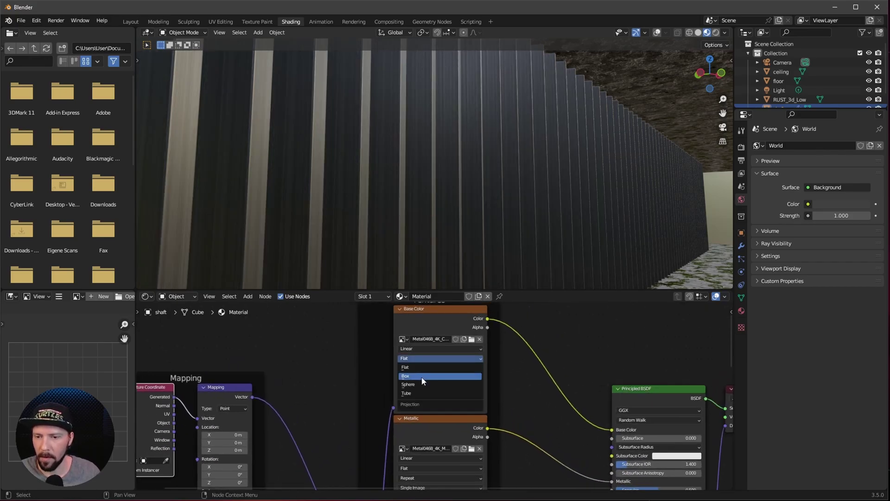
click(425, 382)
middle_drag(516, 396, 514, 317)
click(429, 390)
click(429, 409)
Set the projection of the Roughness, Normal and Displacement image textures to Box
click(418, 365)
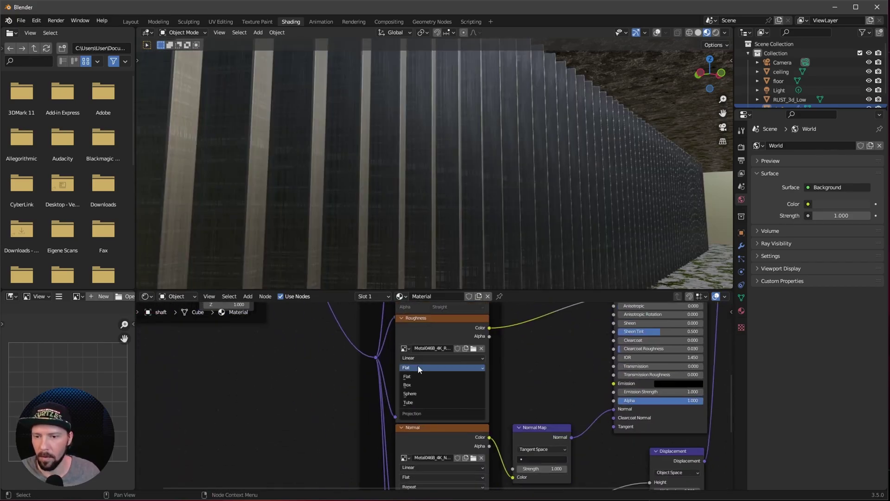
click(422, 385)
click(432, 388)
click(433, 406)
middle_drag(467, 410, 455, 317)
click(432, 393)
click(432, 411)
middle_drag(536, 228, 528, 252)
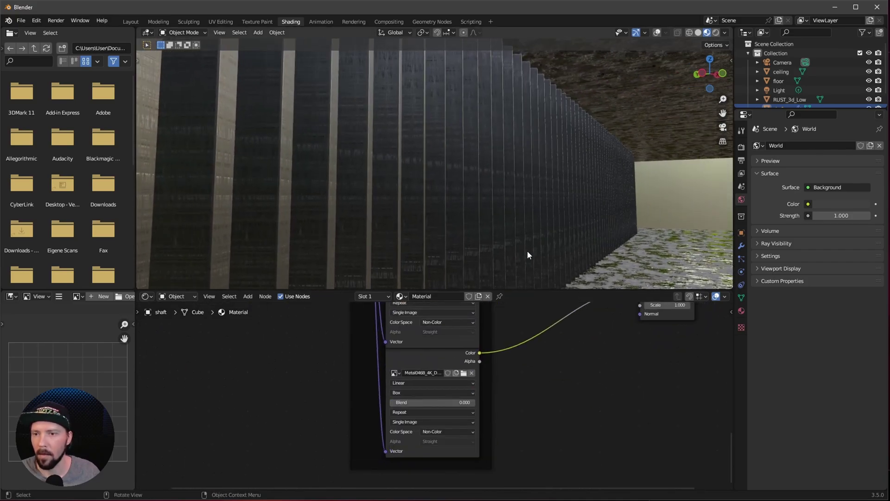
scroll(590, 349, down, 3)
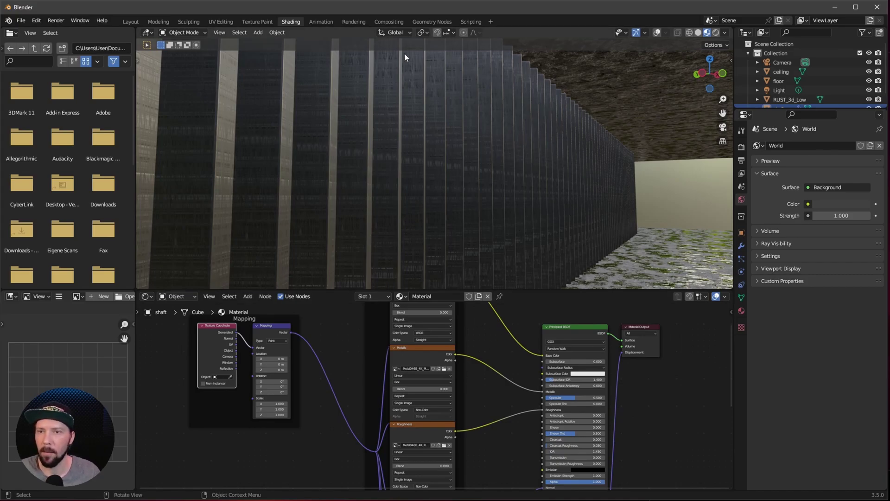
Insert a Set Material node between Instance on Points and Group Output in GN_shafts and assign it the material named Material
click(435, 23)
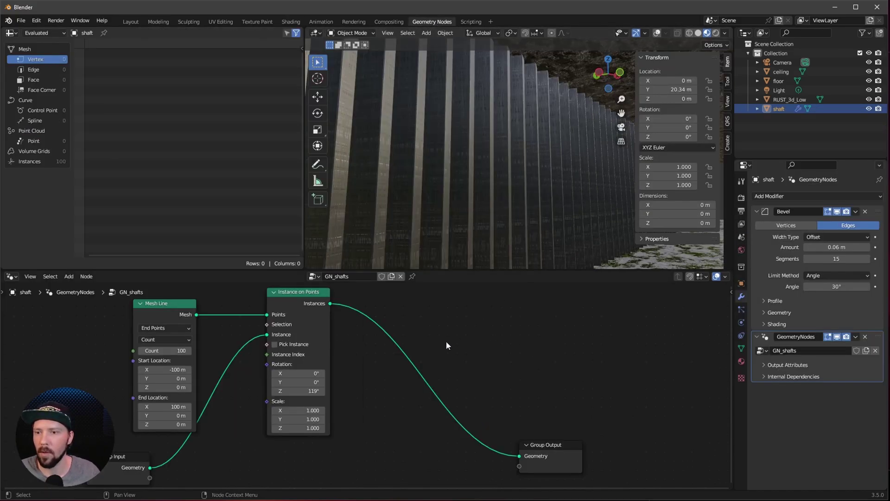
middle_drag(472, 350, 465, 342)
key(shift+a)
click(446, 319)
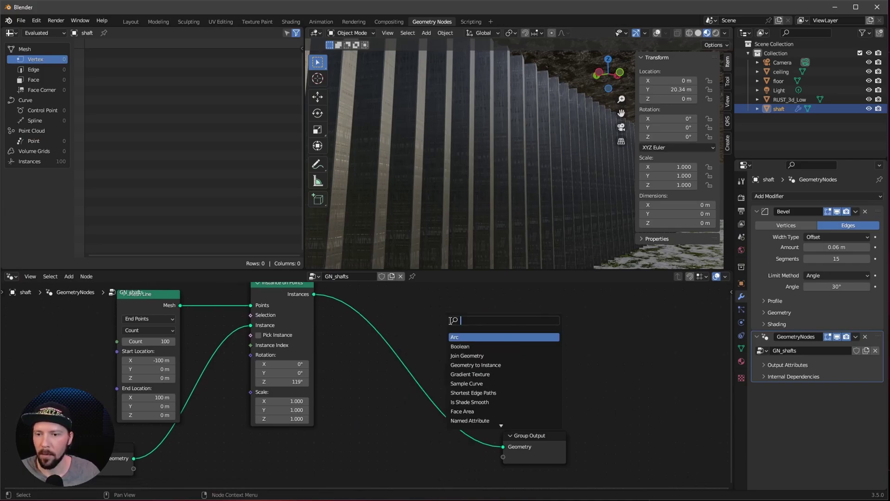
text(mater)
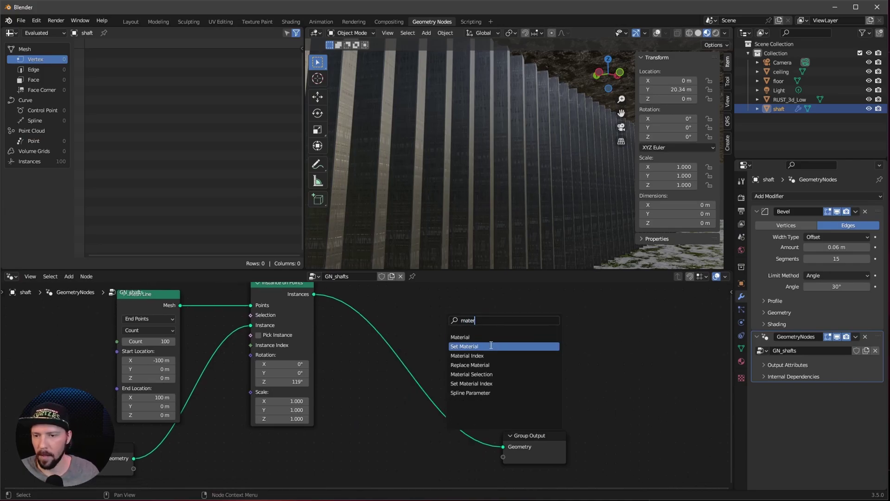
click(491, 346)
click(450, 419)
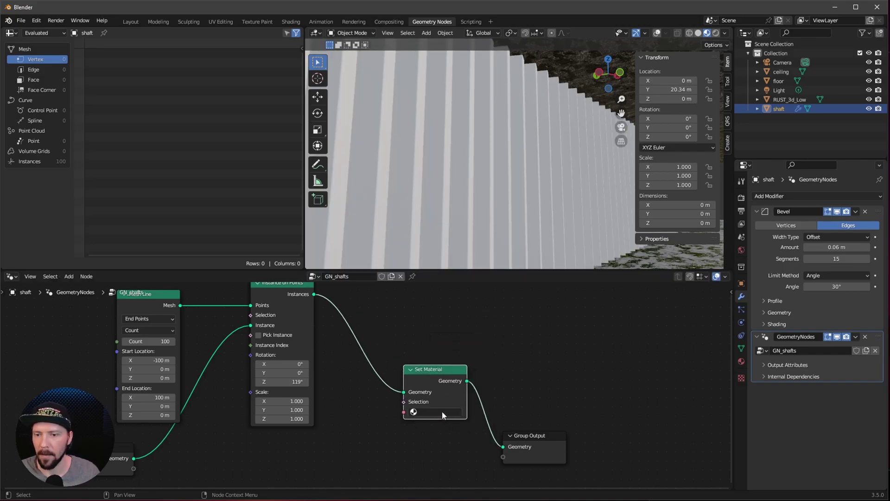
click(441, 414)
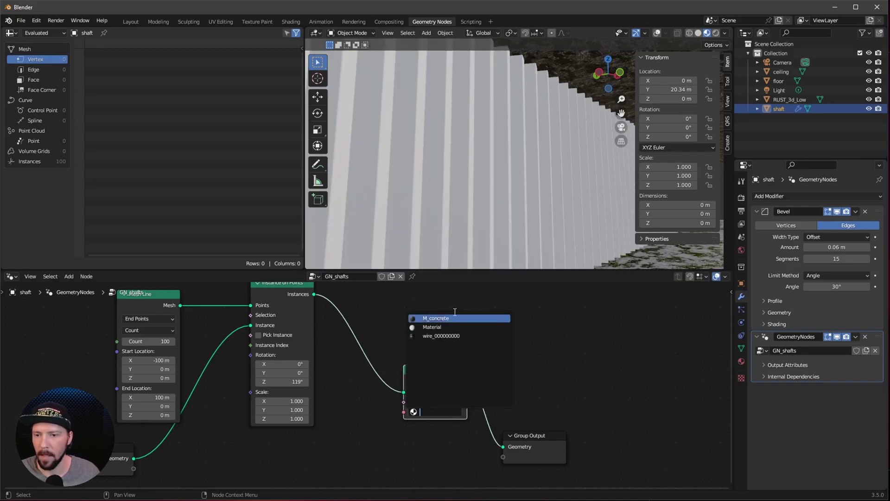
click(457, 327)
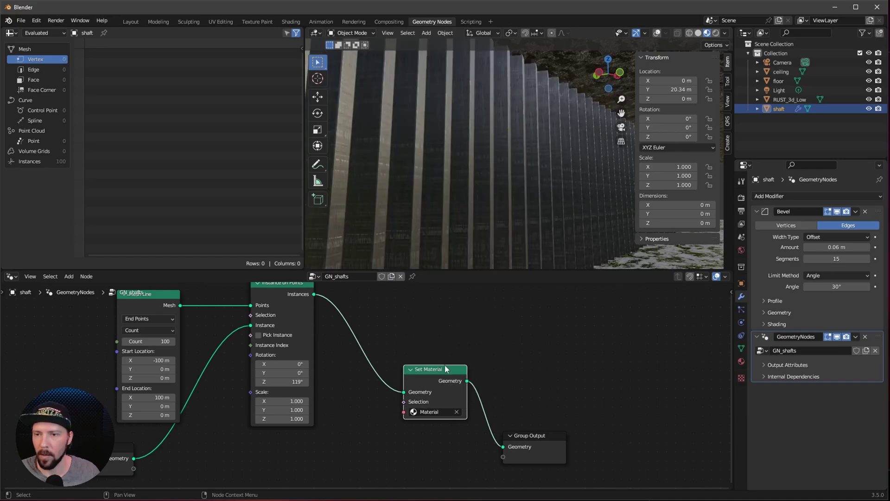
Rename the shaft's material as m_metal
click(291, 22)
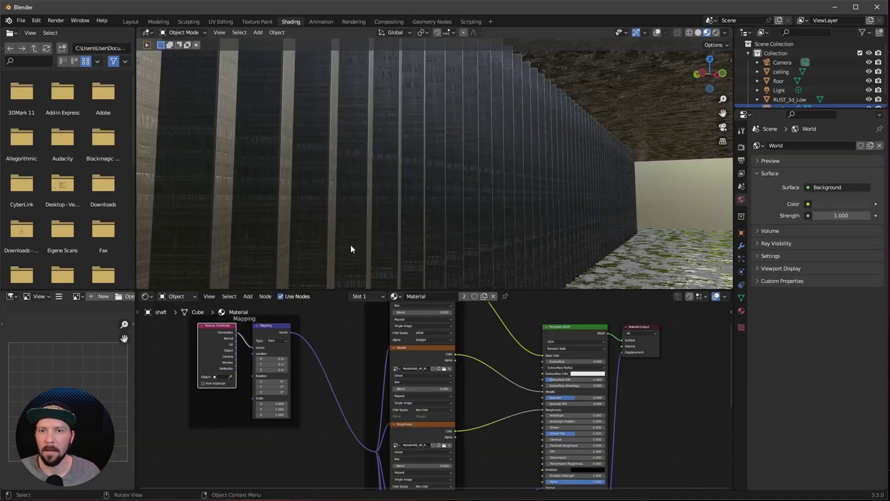
double_click(413, 296)
text(m)
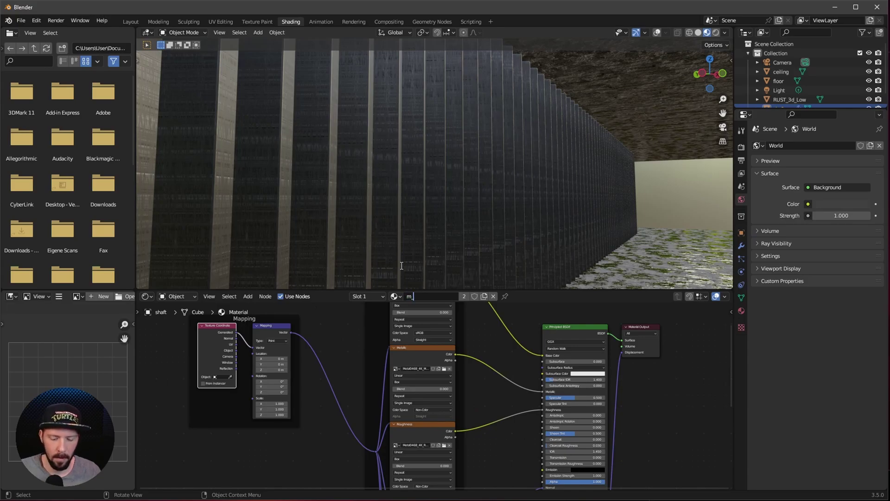
text(_metal)
key(Return)
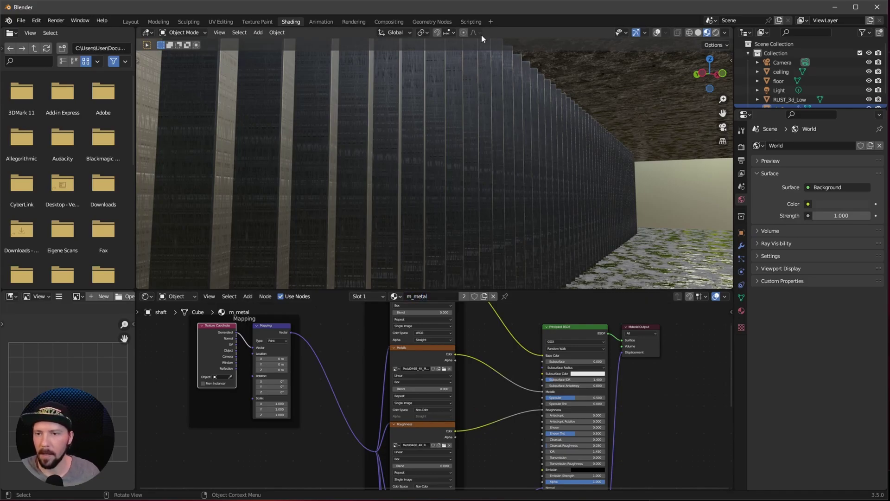
Insert a Realize Instances node between Instance on Points and Set Material in the GN_shafts node tree
click(433, 21)
key(shift+a)
text(rea)
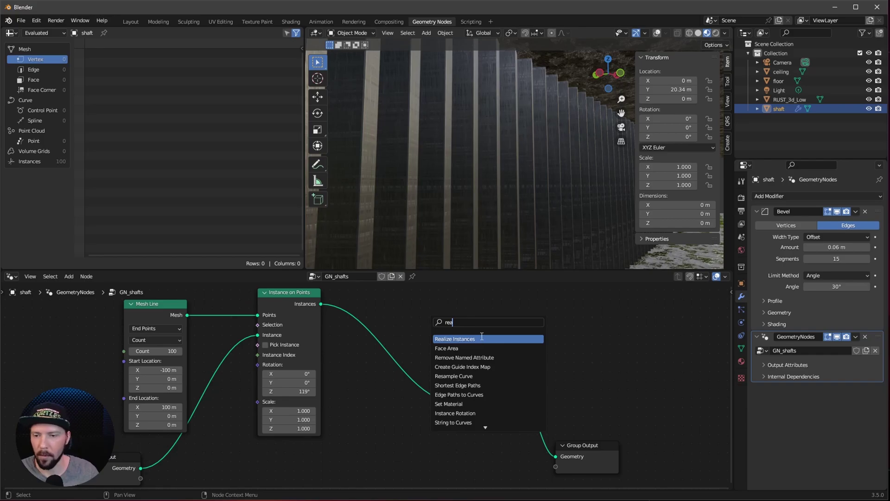
click(482, 339)
click(432, 372)
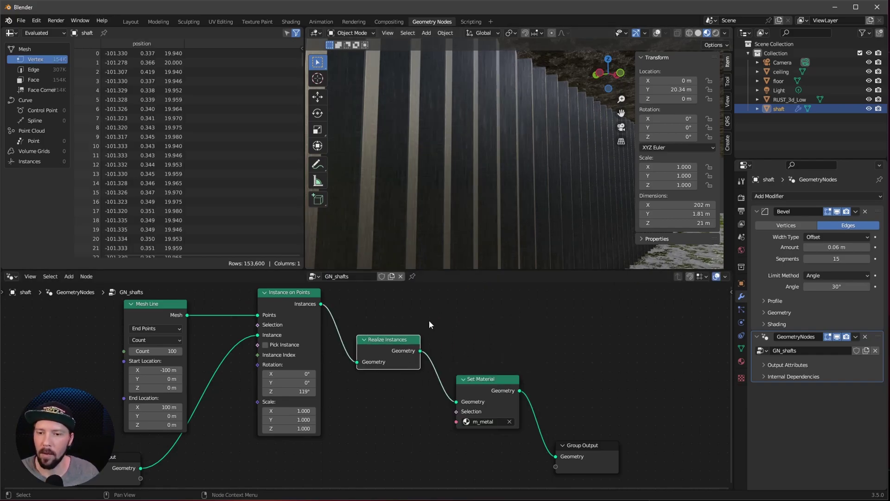
middle_drag(538, 236, 549, 235)
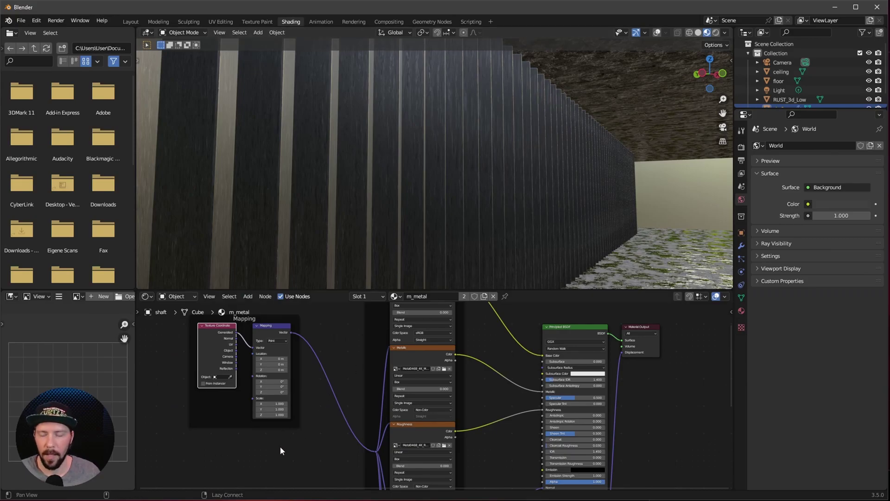
Set the m_metal Mapping node's scale to 1.1 in X and 0.9 in Y
scroll(309, 397, up, 5)
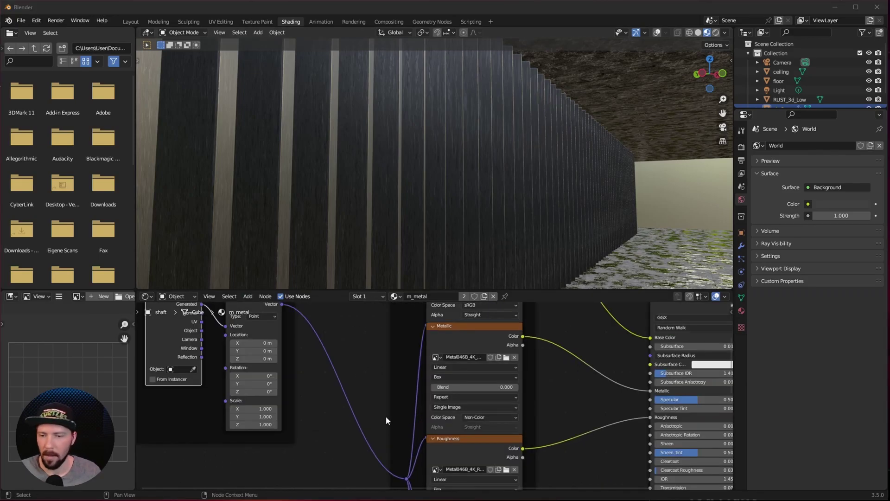
scroll(371, 420, up, 3)
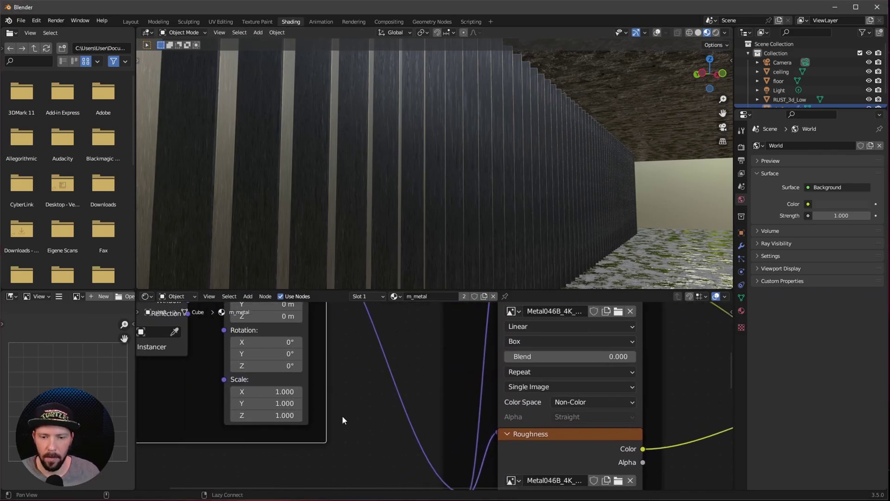
click(283, 392)
text(1.1)
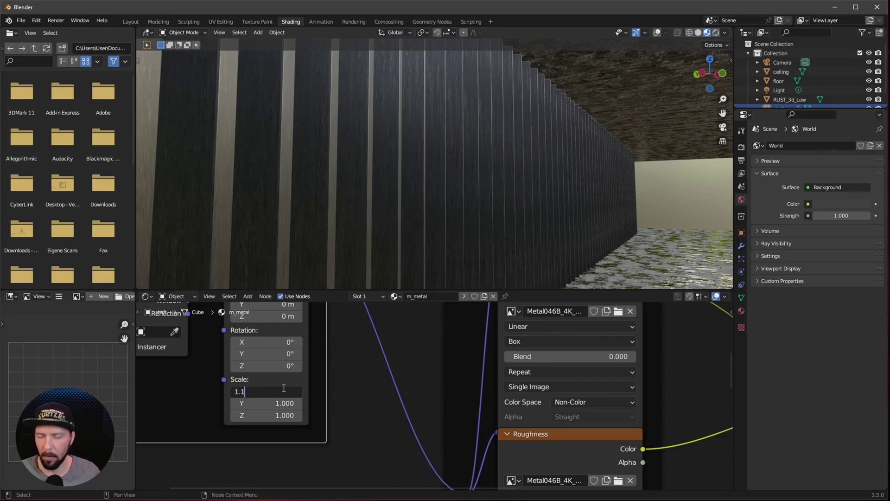
key(Tab)
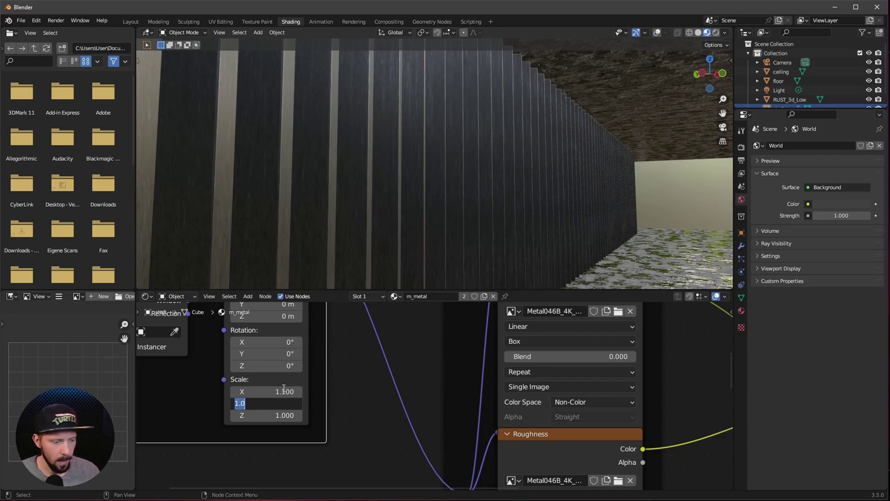
text(0.9)
key(Return)
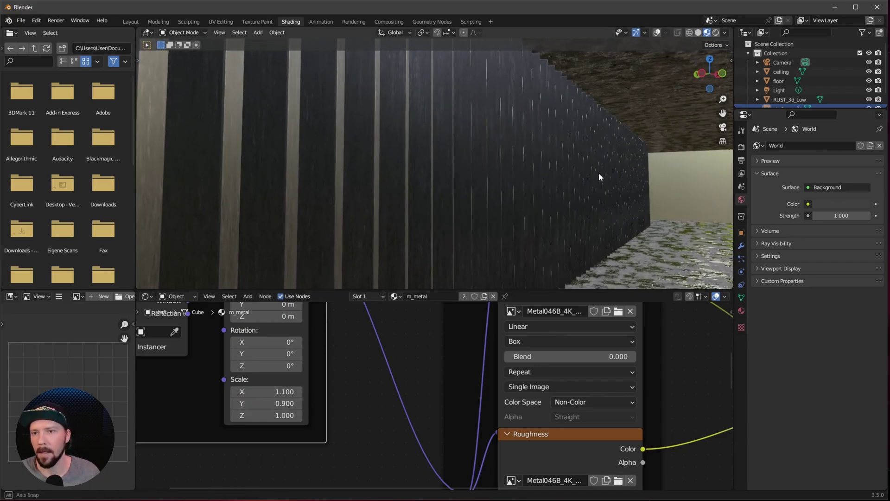
middle_drag(599, 177, 560, 163)
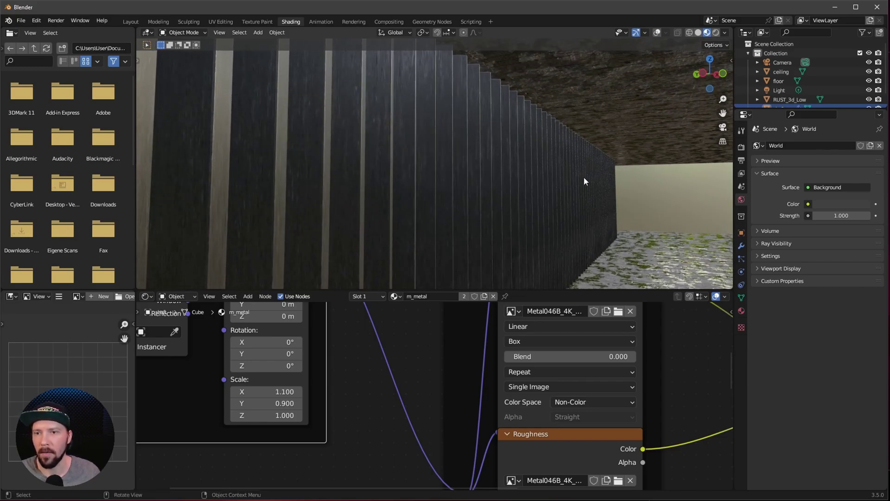
Insert a ColorRamp node between the Roughness texture and the Principled BSDF's Roughness input in m_metal
middle_drag(723, 363, 491, 435)
middle_drag(577, 422, 514, 391)
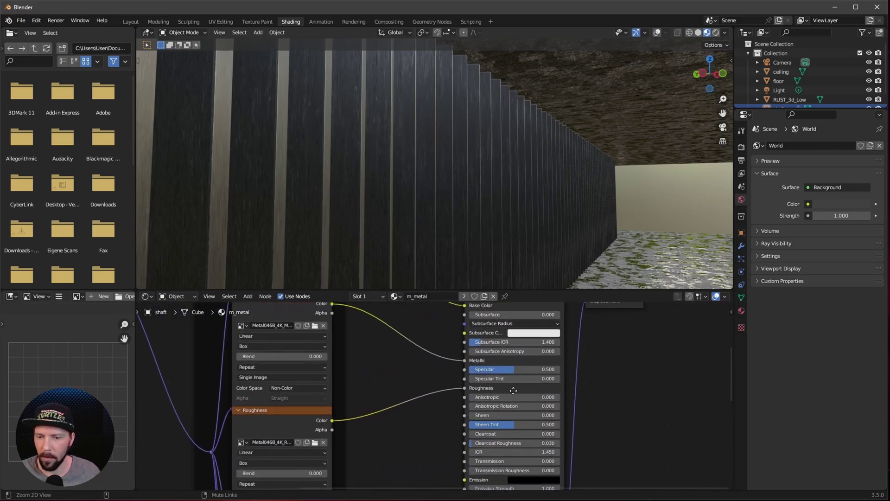
scroll(417, 404, up, 1)
key(shift+a)
text(ram)
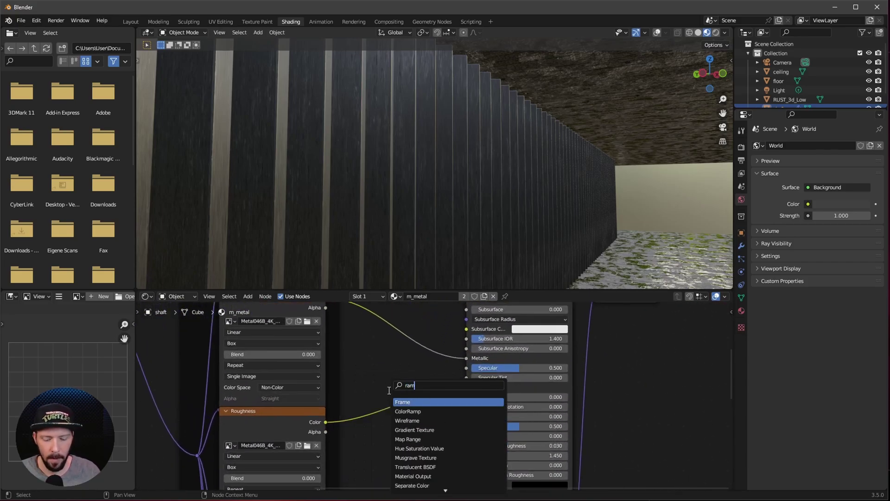
text(p)
key(Return)
click(403, 392)
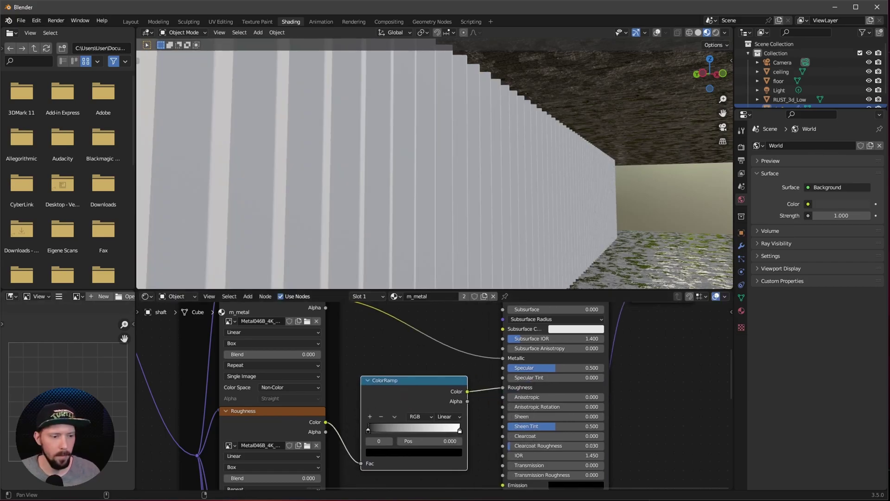
Move the roughness ColorRamp's black stop to about 0.277 and its white stop to 0.450
drag(368, 430, 394, 433)
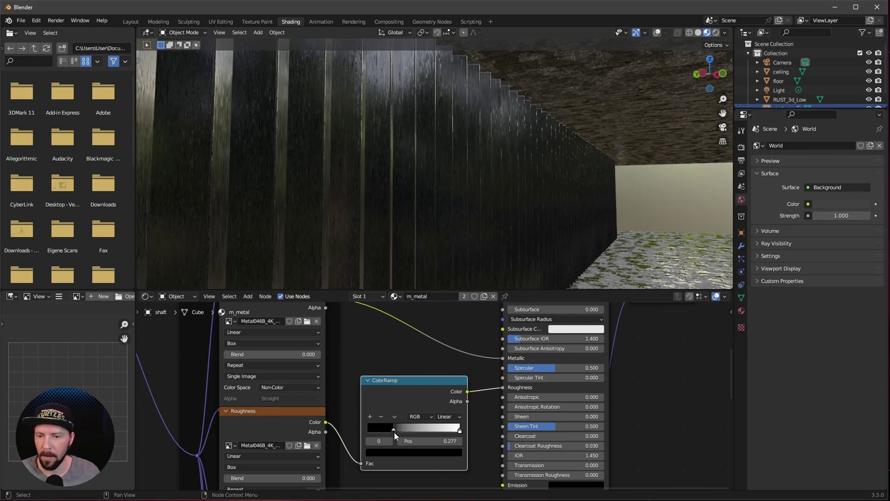
drag(459, 431, 409, 431)
middle_drag(510, 195, 496, 231)
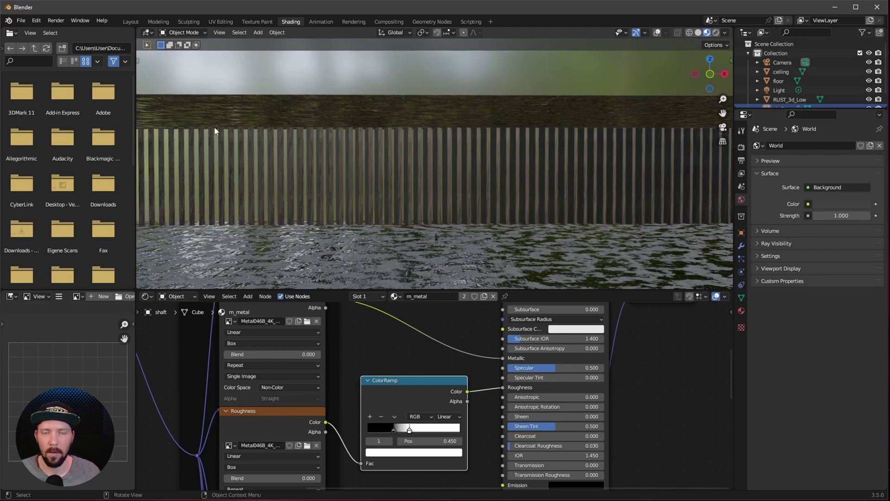
Switch to the Layout workspace, select the Light and enlarge the 3D viewports by shrinking the node editor
click(131, 22)
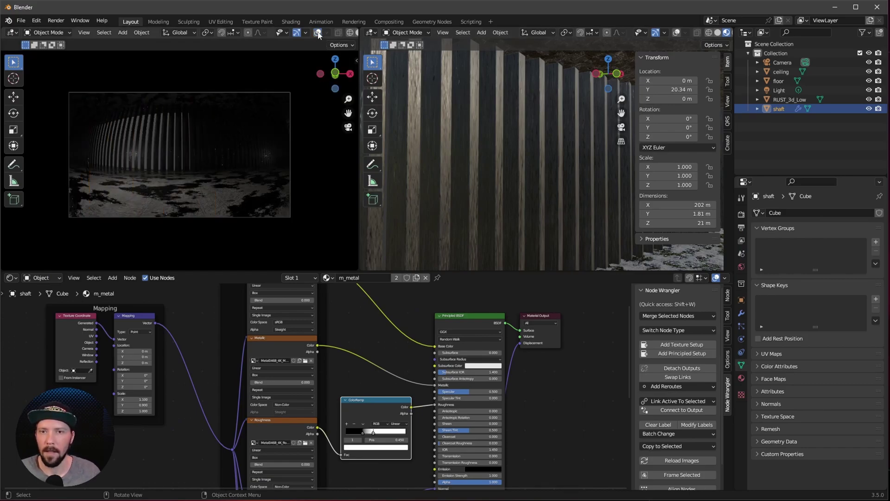
click(776, 91)
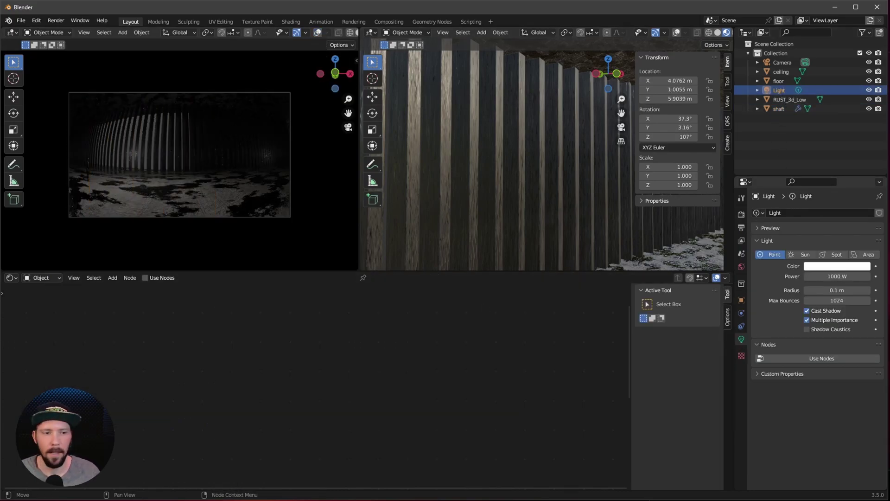
click(835, 268)
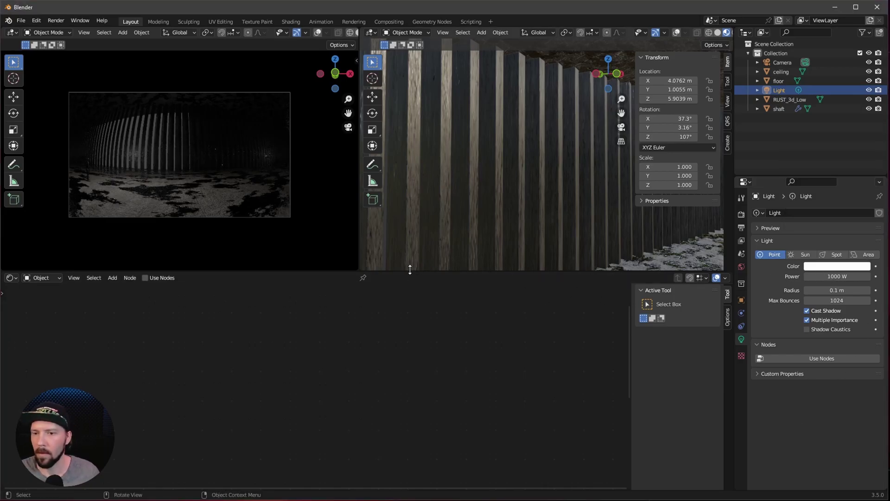
drag(407, 272, 419, 410)
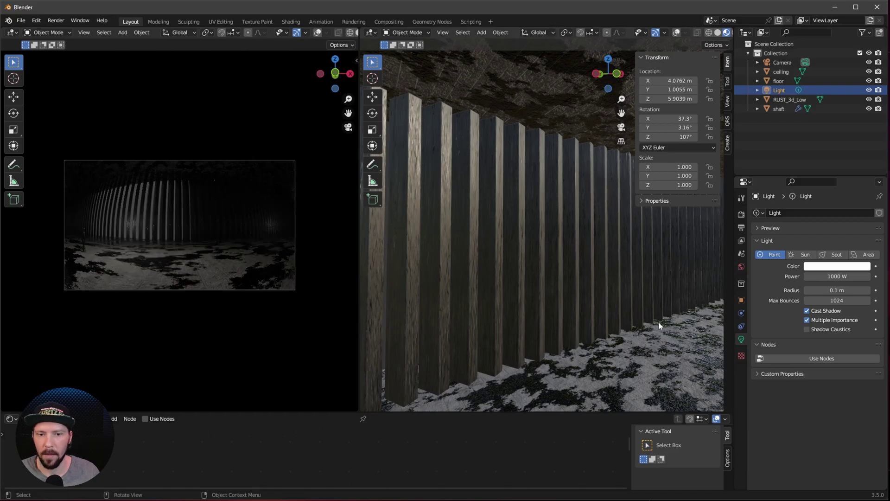
Set the Light's colour to hex DAD6FF and change its type to Area
click(837, 267)
click(855, 221)
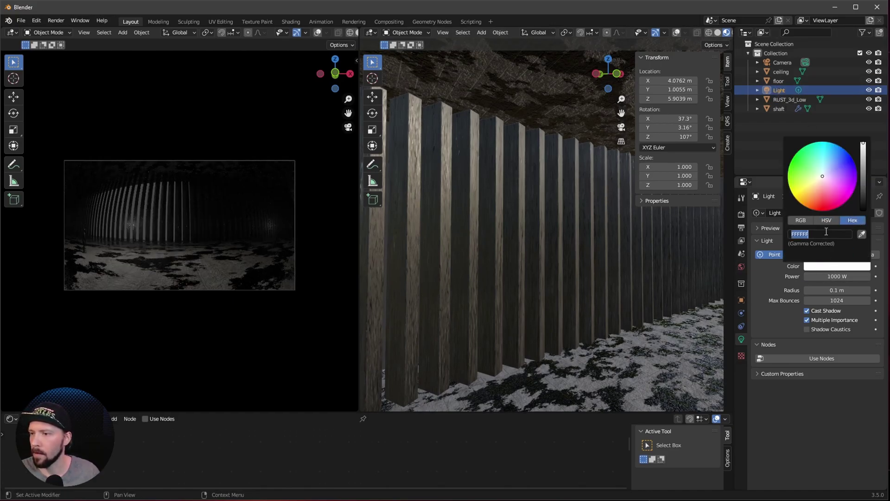
text(DAD6FF)
key(Return)
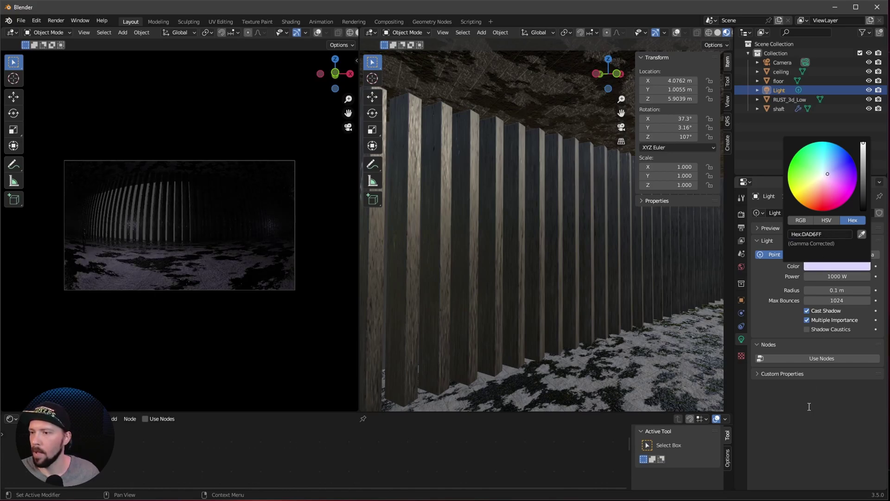
click(865, 255)
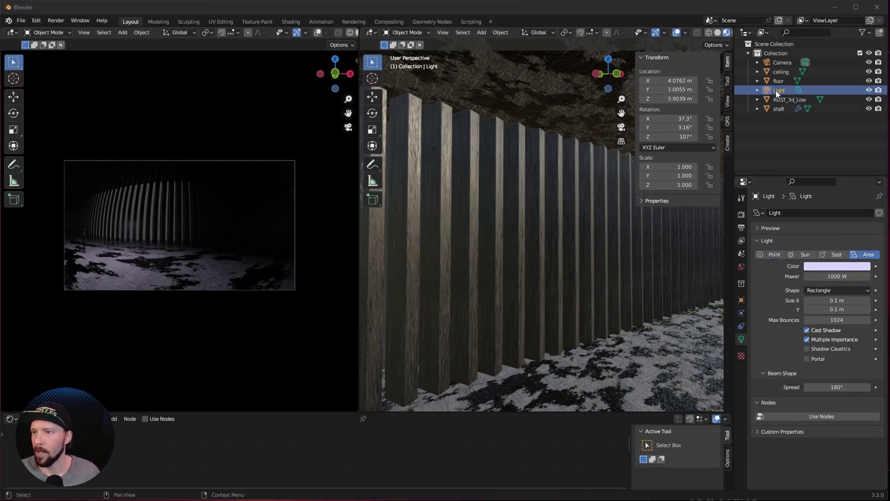
Set the area light's location to X 0 m, Y 23 m and Z 10 m
click(675, 80)
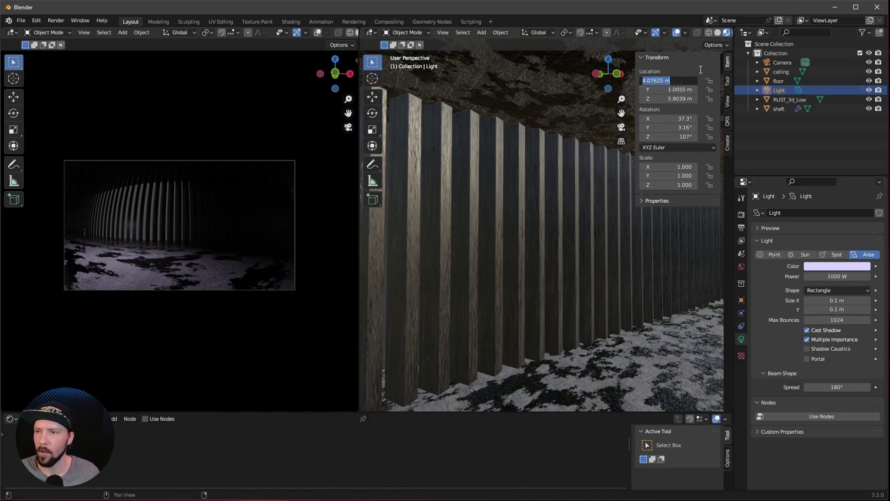
text(0)
key(Tab)
text(23)
key(Tab)
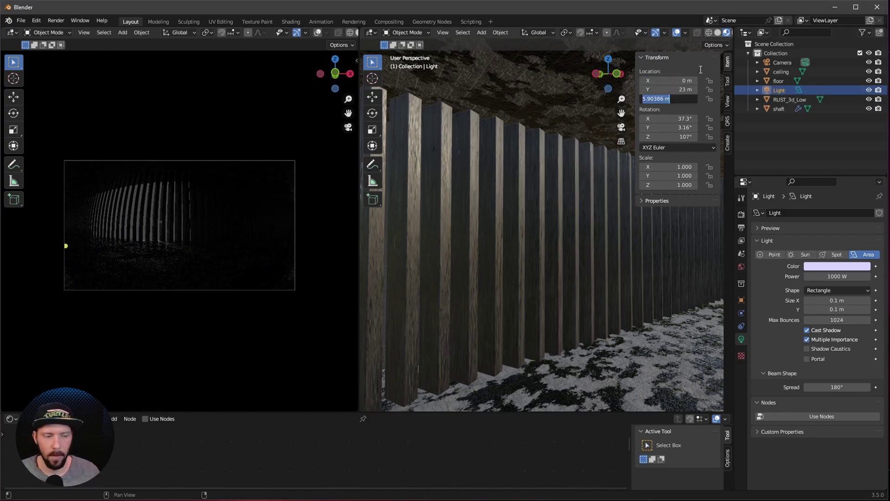
text(10)
key(Tab)
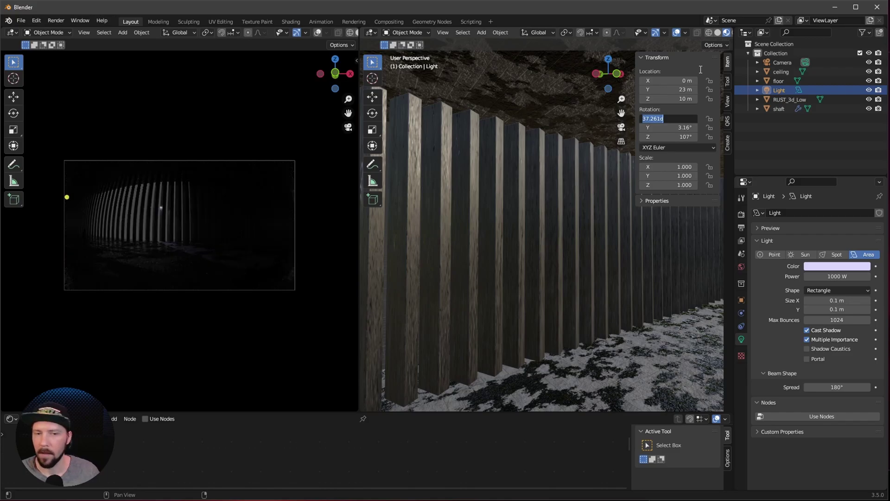
Set the area light's rotation to -90° in X, 0° in Y and 0° in Z
text(-90)
key(Tab)
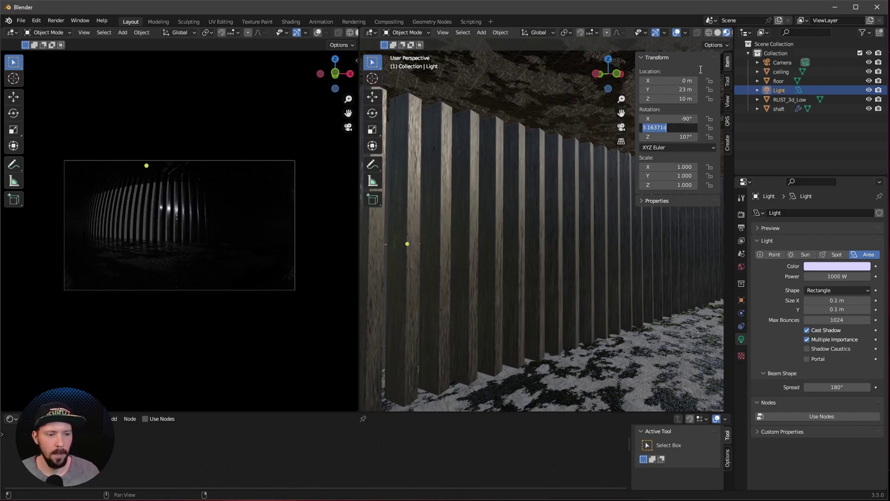
text(0)
key(Tab)
text(0)
key(Return)
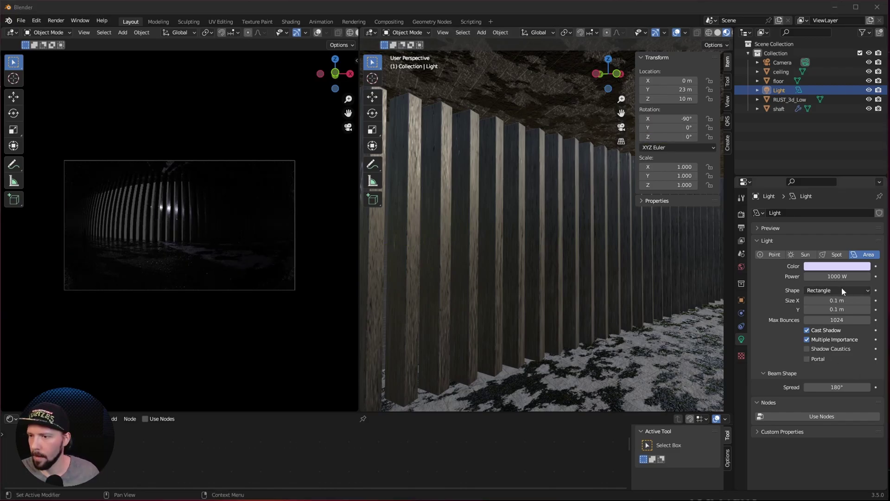
Set the area light's power to 100000 W
click(822, 280)
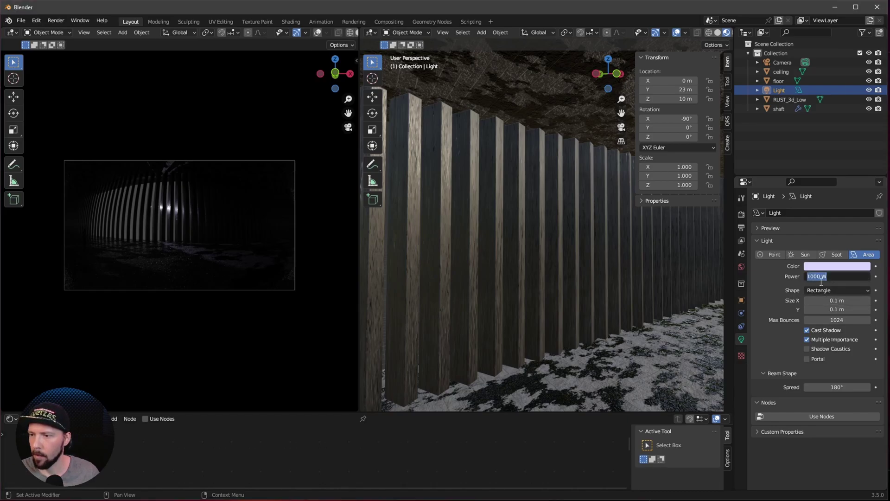
click(813, 276)
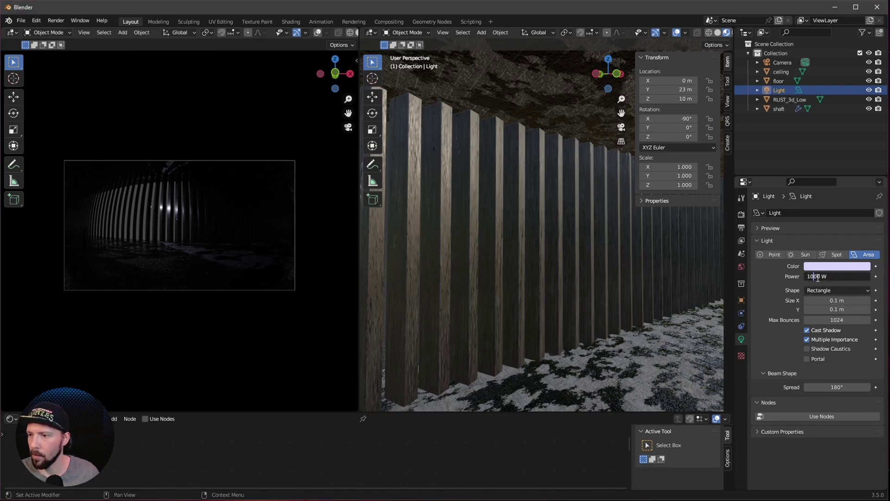
text(00)
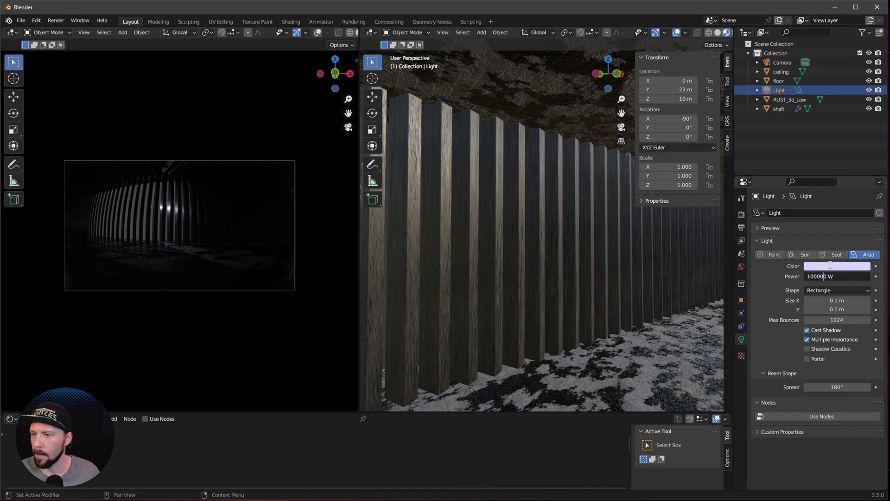
key(Return)
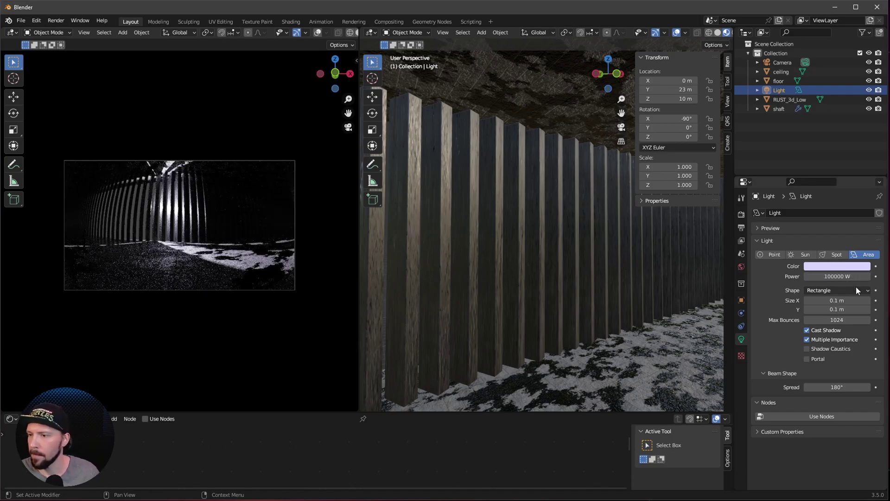
Set the rectangular area light's size to 50 m in X and 17 m in Y
click(837, 300)
text(50)
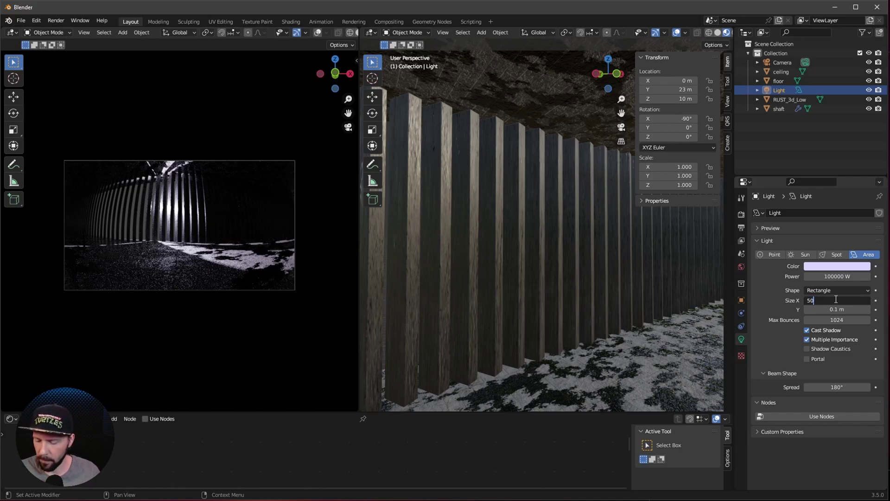
key(Tab)
text(17)
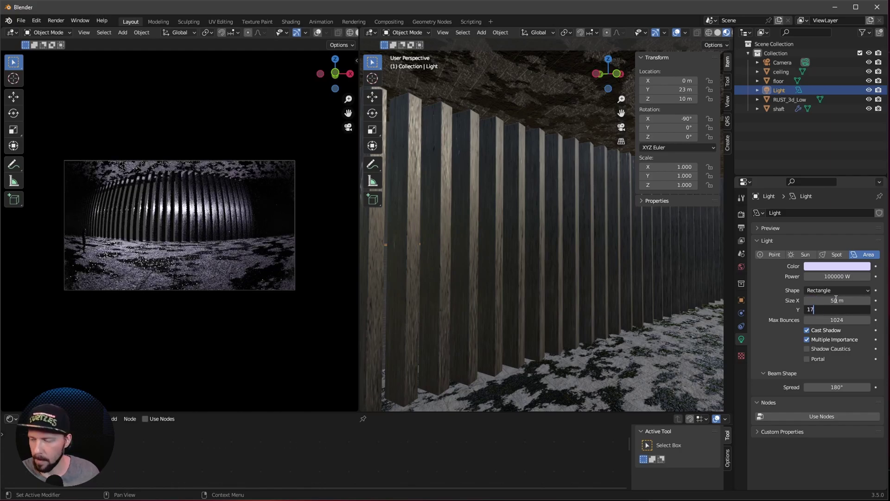
key(Return)
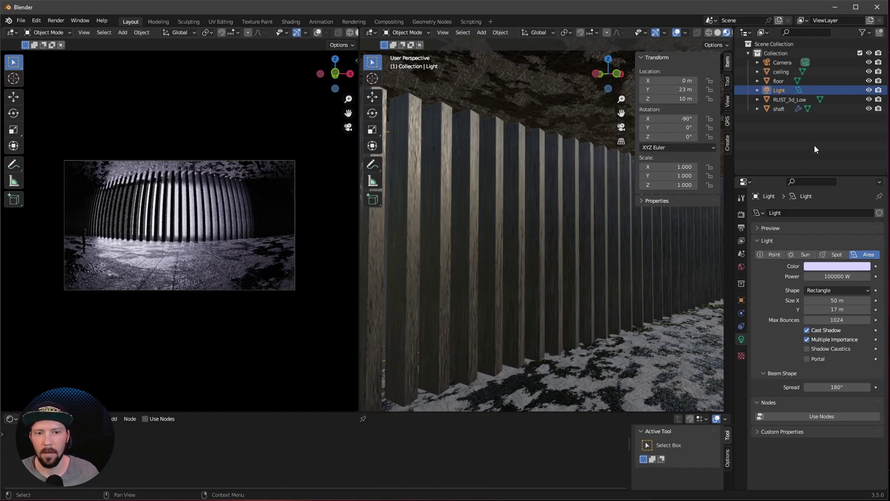
Deselect the light and set the World background colour to hex DAD6FF
click(808, 147)
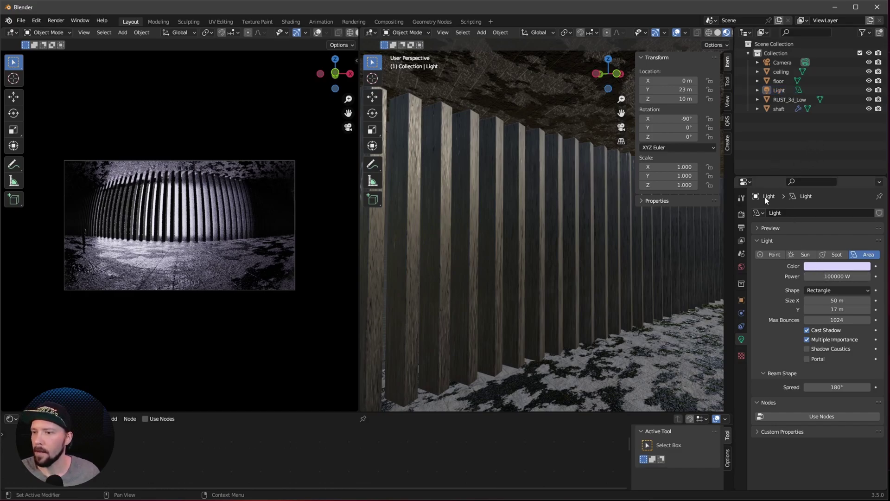
click(742, 266)
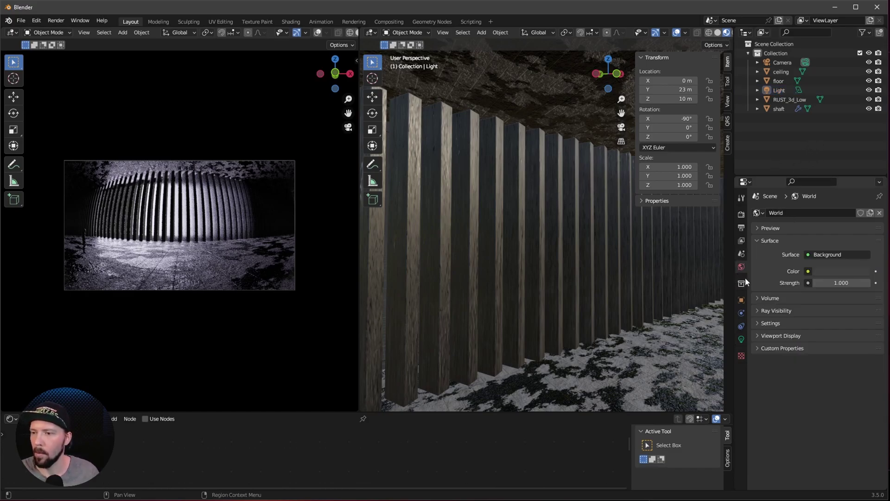
click(820, 271)
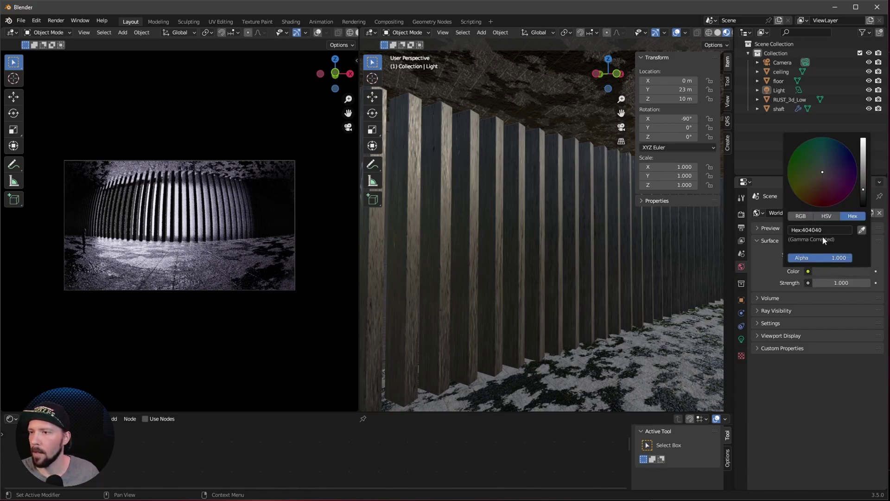
key(ctrl+v)
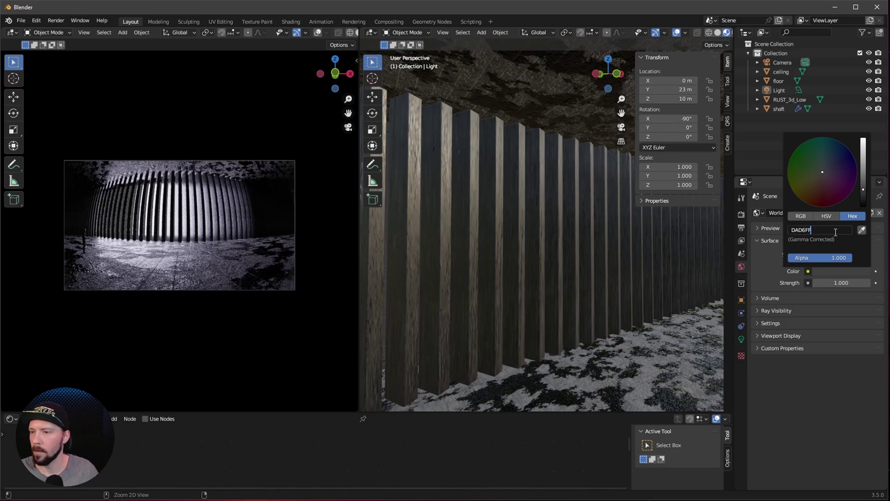
key(Return)
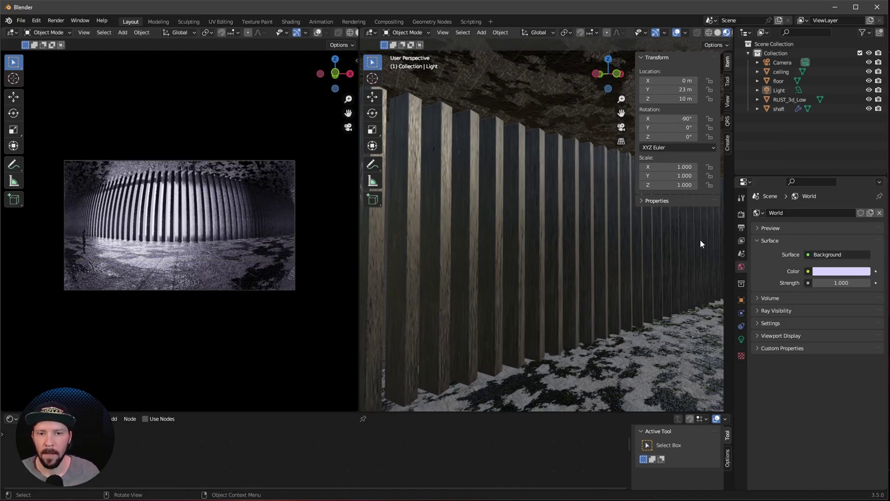
Add a cube mesh to the scene and rename it as fog
middle_drag(579, 281, 549, 289)
ctrl+middle_drag(605, 268, 447, 360)
key(shift+a)
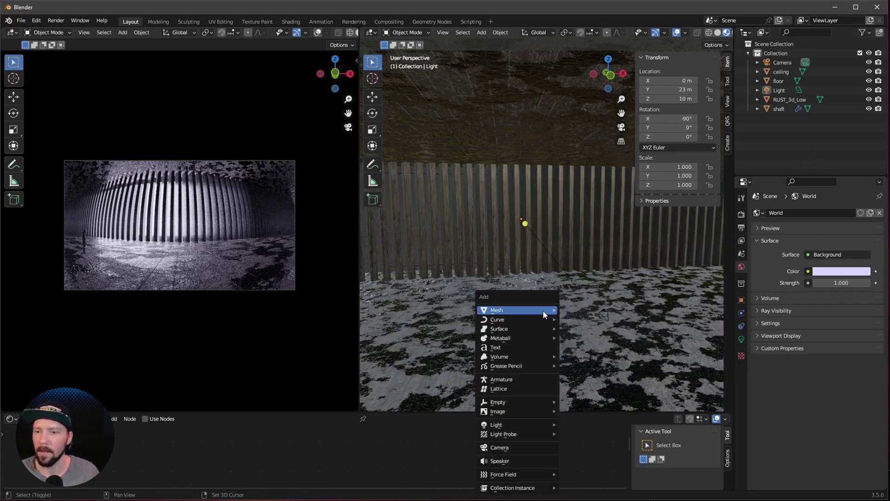
mouse_move(534, 310)
click(596, 322)
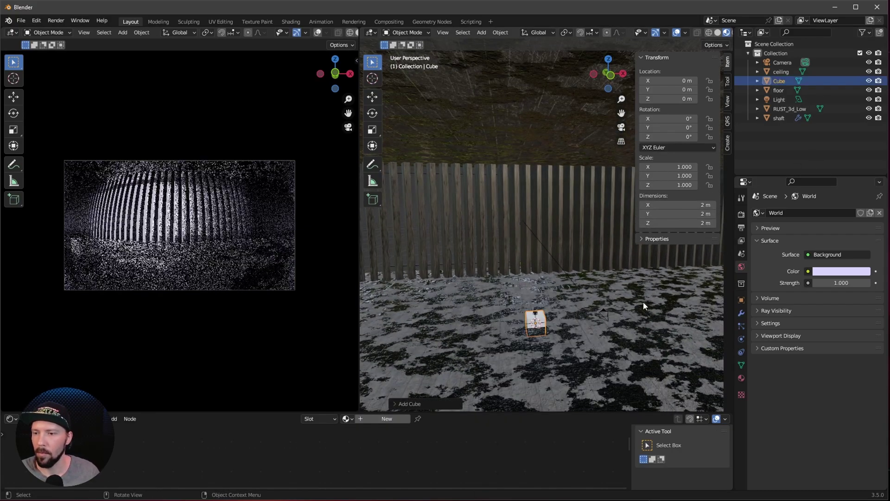
double_click(782, 81)
text(fog)
key(Return)
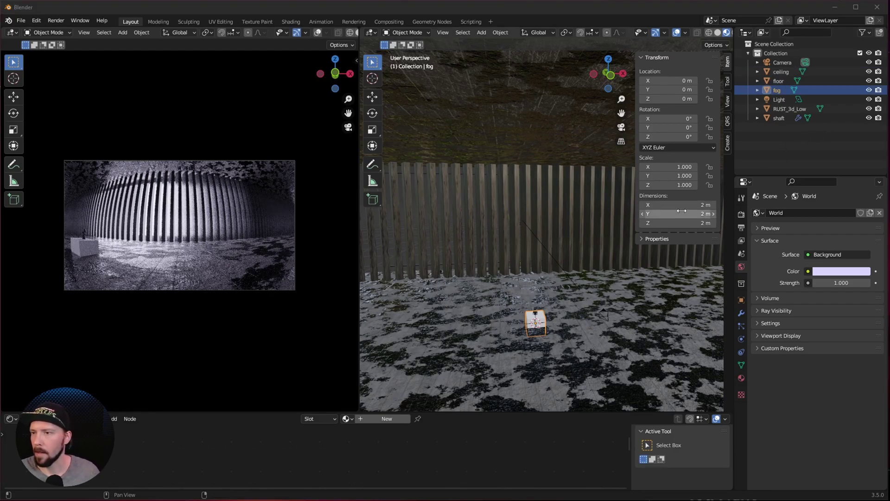
Set the fog cube's dimensions to 142 m in X, 45 m in Y and 60 m in Z
click(697, 205)
text(142)
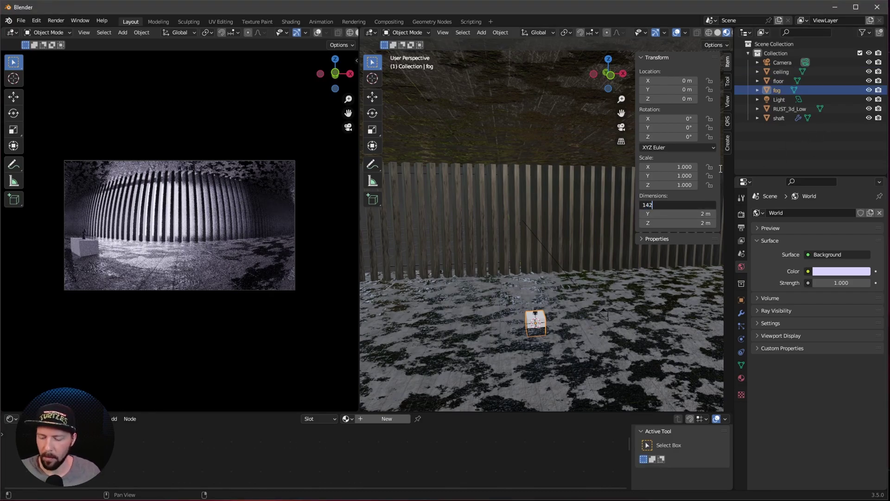
key(Tab)
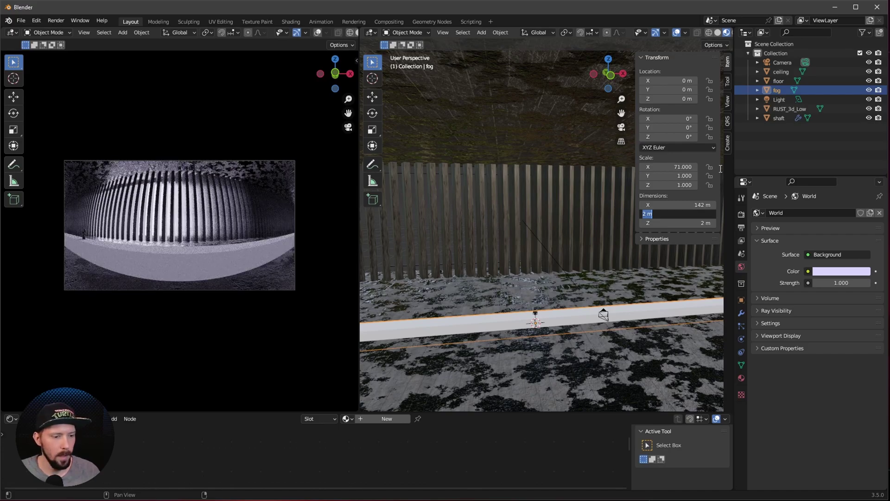
text(45)
key(Tab)
text(60)
key(Return)
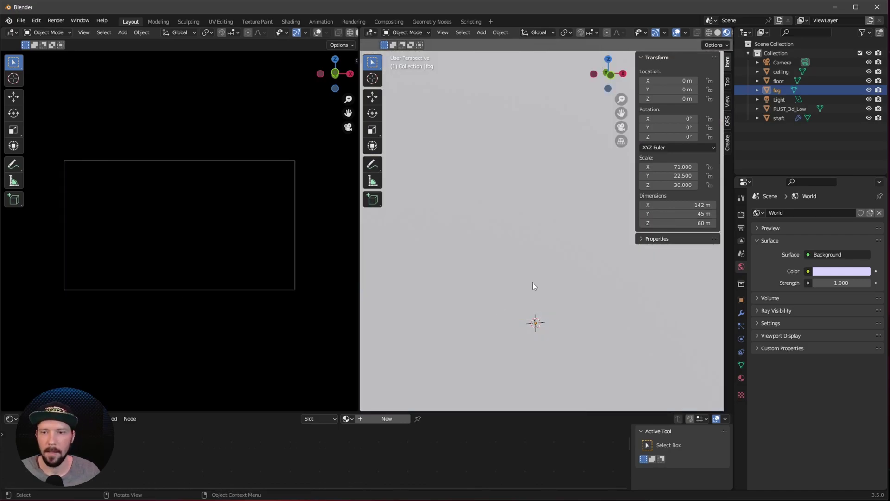
Enlarge the shader editor area and create a new material named m_fog on the fog cube
drag(296, 411, 297, 300)
click(387, 305)
double_click(366, 307)
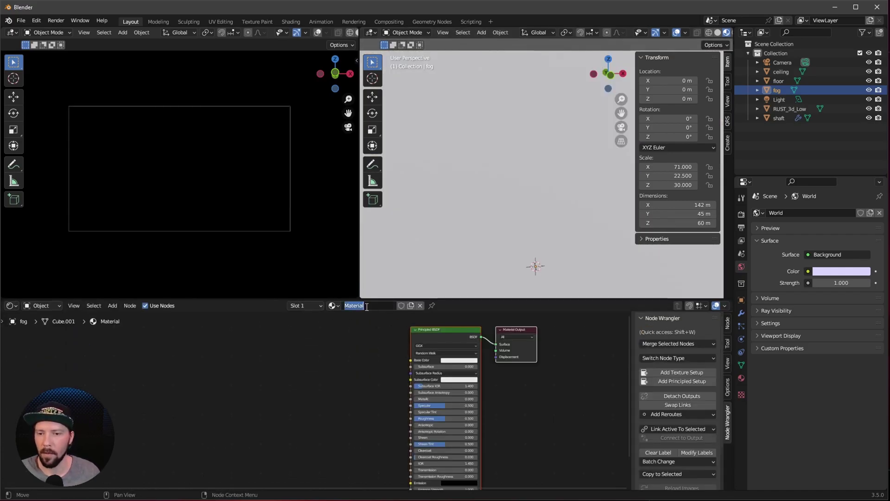
text(m_fog)
key(Return)
Replace the Principled BSDF with a Volume Scatter node connected to the Material Output's Volume input
scroll(519, 404, up, 2)
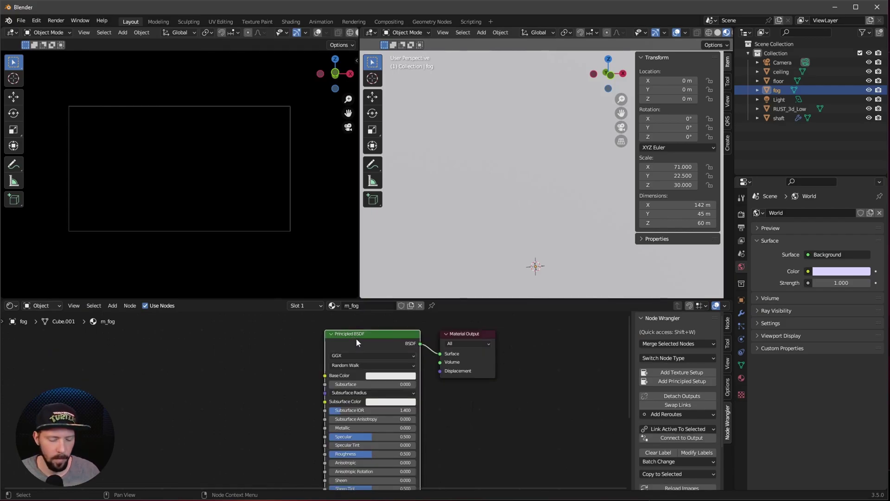
key(x)
key(shift+a)
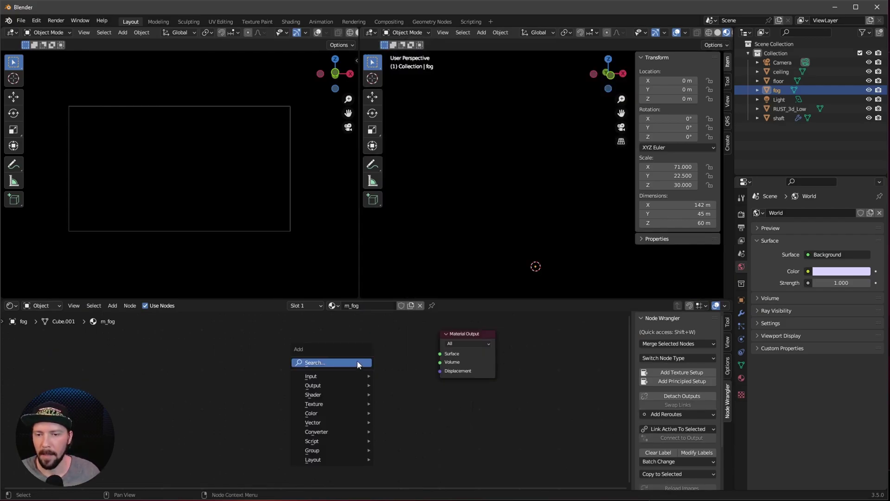
click(359, 362)
text(volu)
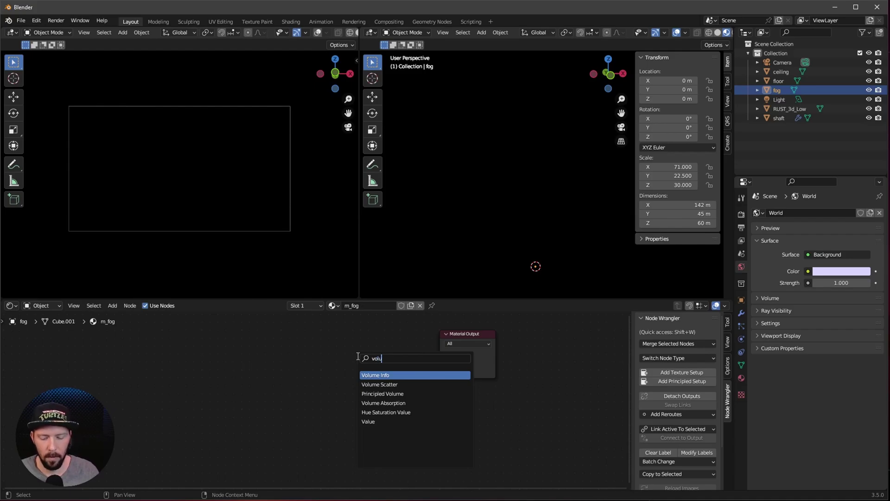
click(397, 384)
click(358, 356)
drag(353, 357, 440, 363)
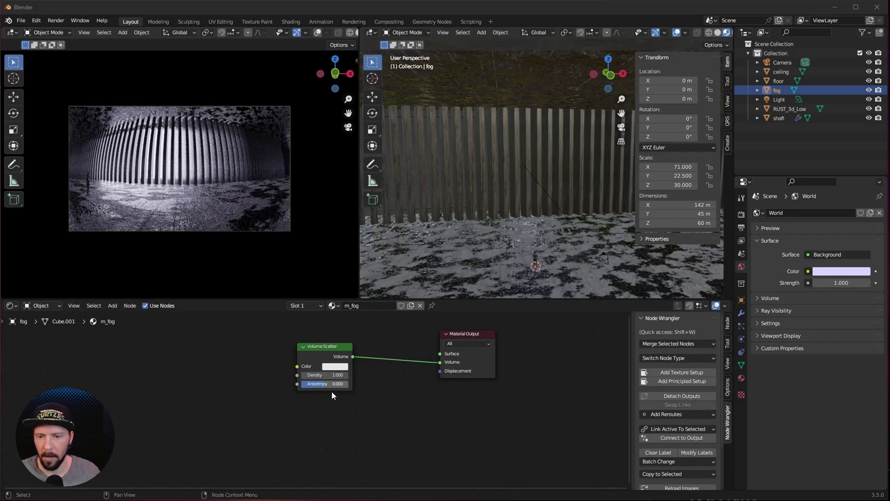
Set the Volume Scatter density to 0.2
click(336, 375)
key(BackSpace)
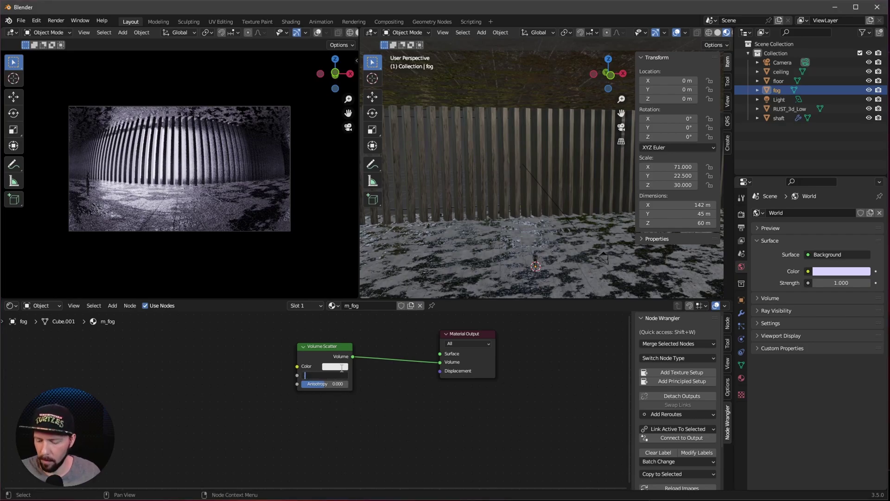
text(.2)
key(Return)
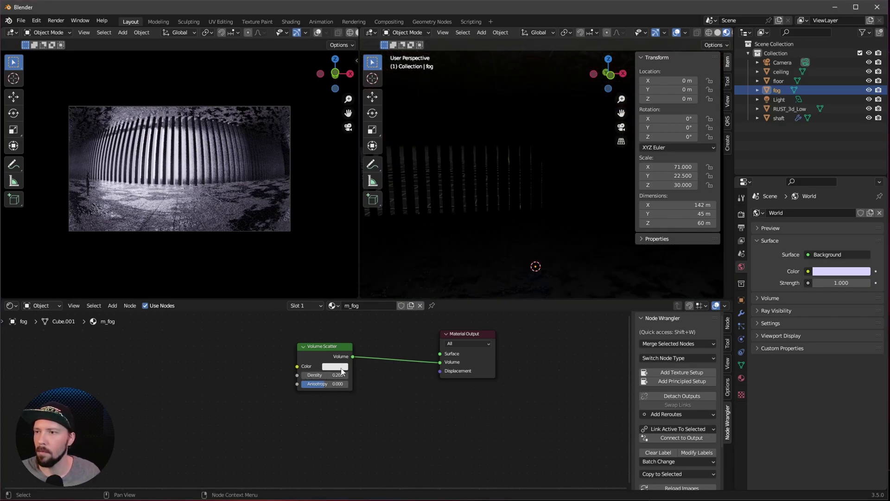
Add a Noise Texture node and connect its Color output to the Volume Scatter's Color input
scroll(305, 379, up, 2)
scroll(232, 391, down, 2)
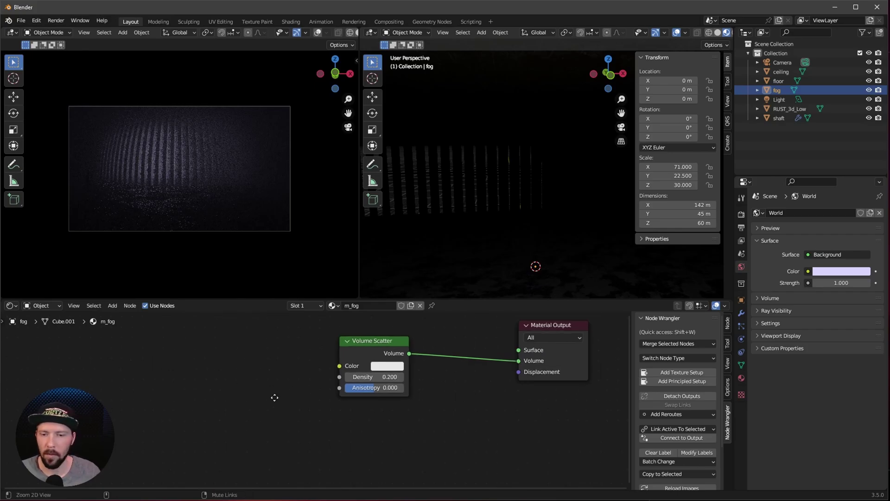
key(shift+a)
click(285, 389)
text(noi)
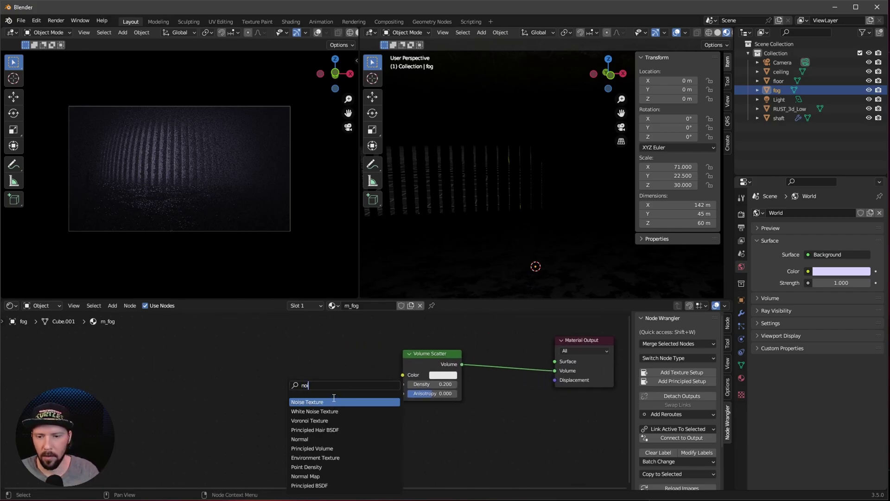
click(334, 397)
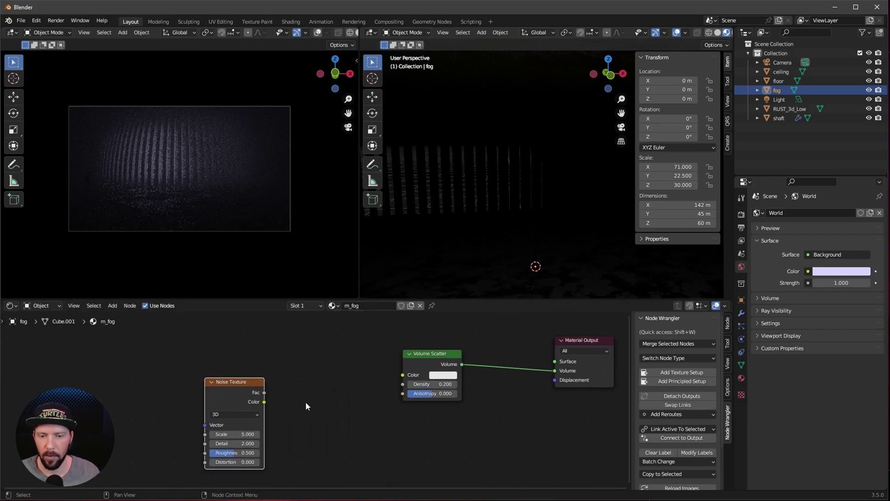
drag(264, 402, 403, 375)
Insert a ColorRamp between the Noise Texture and Volume Scatter, and move its black stop to position 0.482
key(shift+a)
click(331, 392)
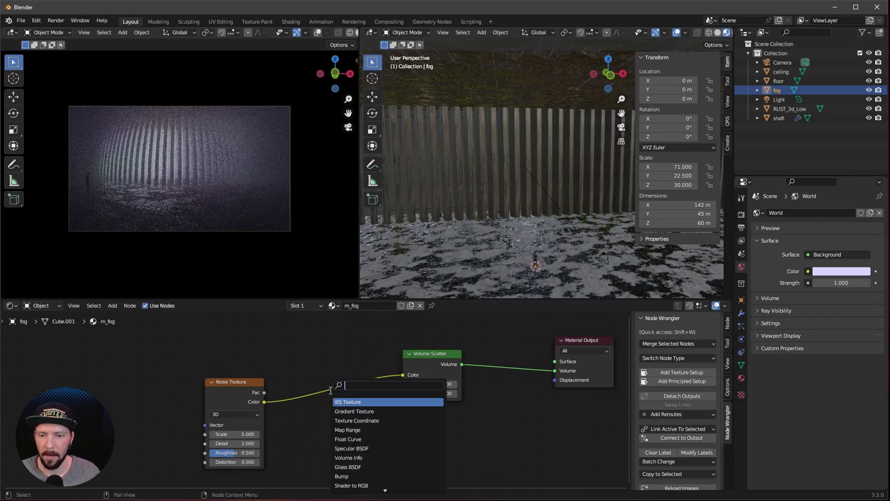
text(ramp)
key(Return)
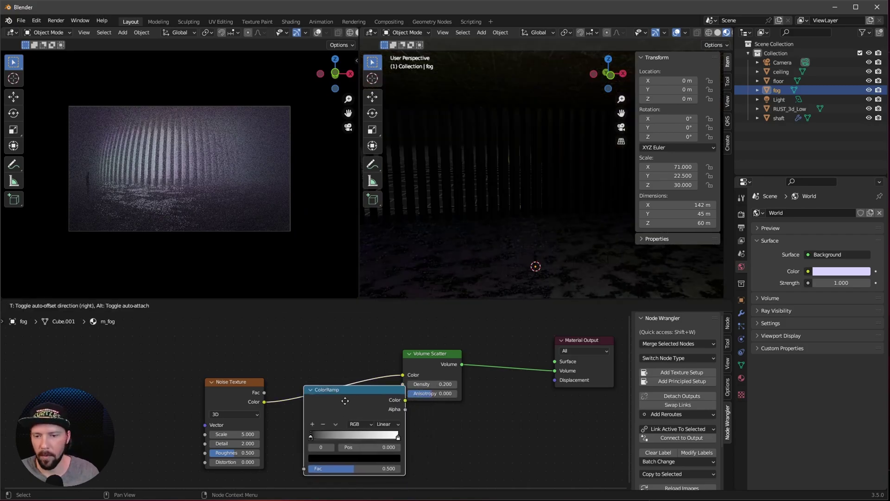
click(321, 416)
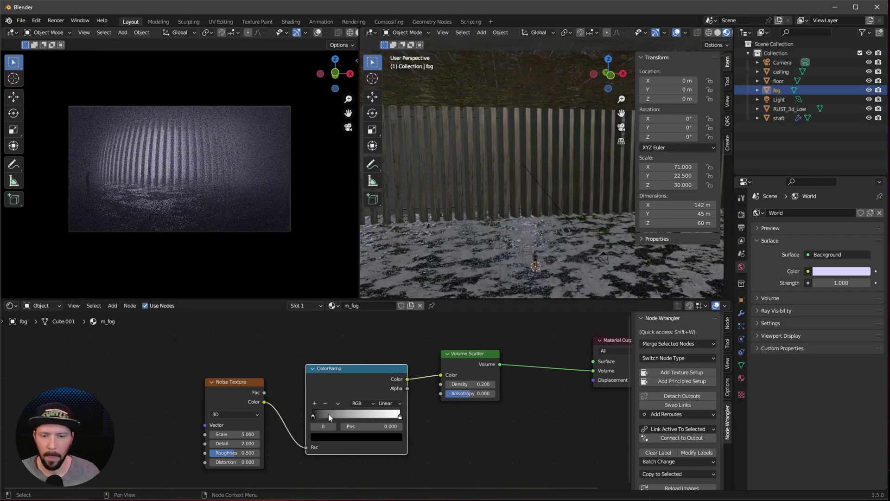
drag(315, 416, 357, 416)
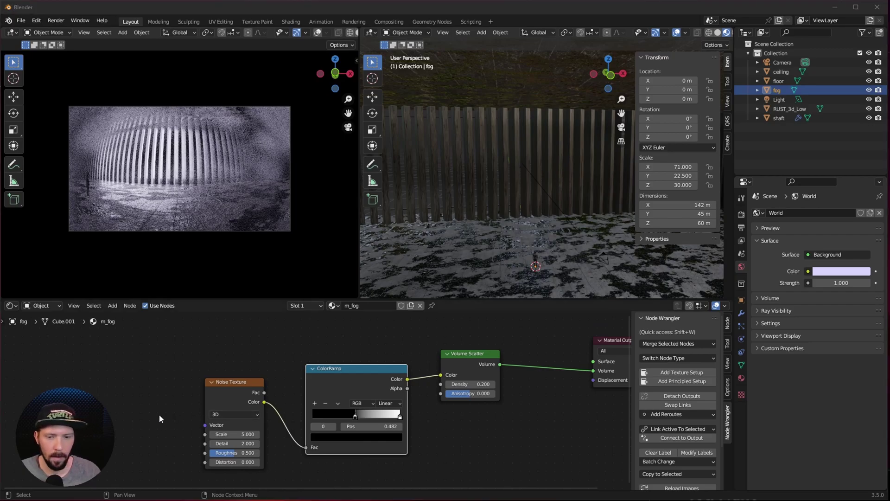
Set the fog material's Noise Texture scale to 9.3
scroll(158, 408, up, 4)
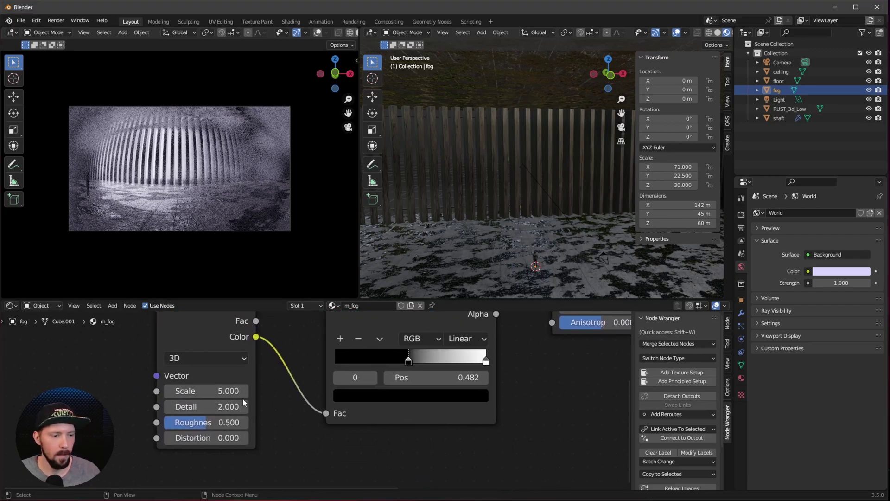
click(236, 388)
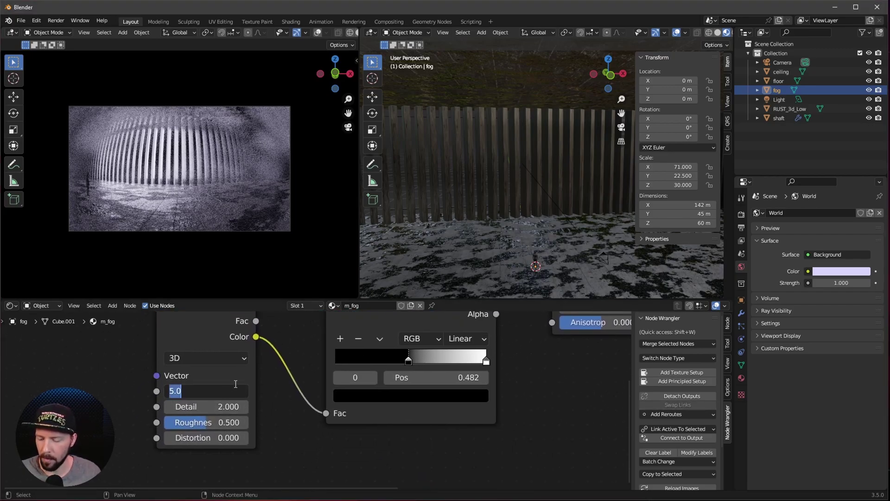
text(9.3)
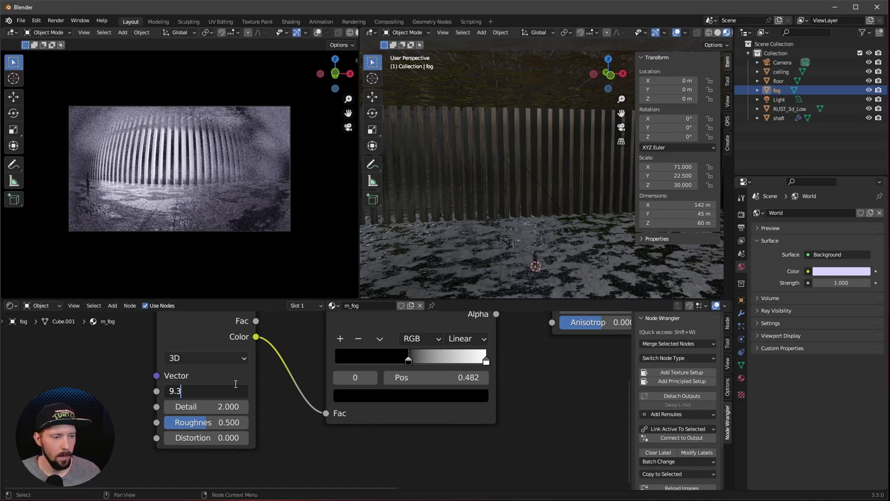
key(Return)
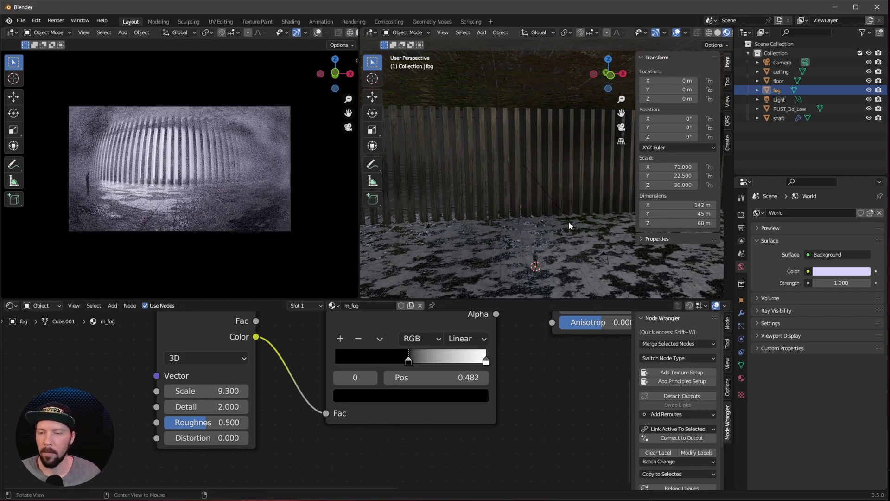
Set the fog cube's Y location to 30 m
middle_drag(569, 221, 534, 221)
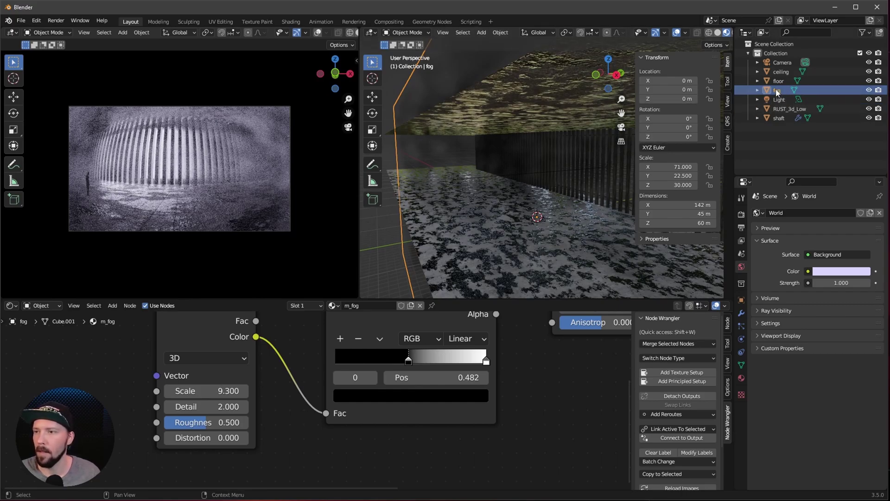
click(679, 90)
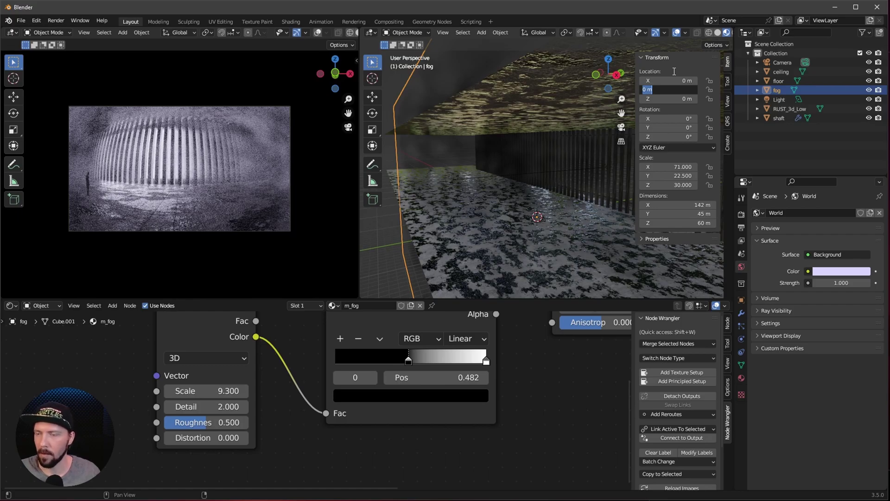
text(30)
key(Return)
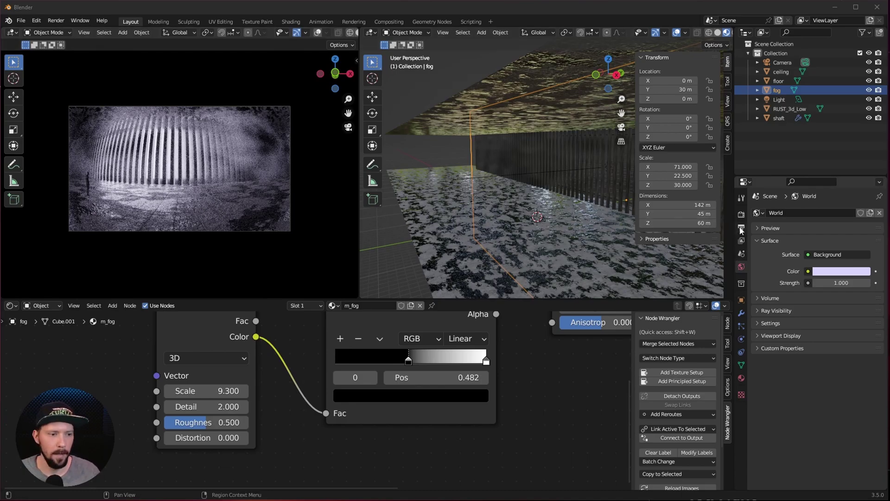
Set the scene's colour management look to Very High Contrast
click(742, 214)
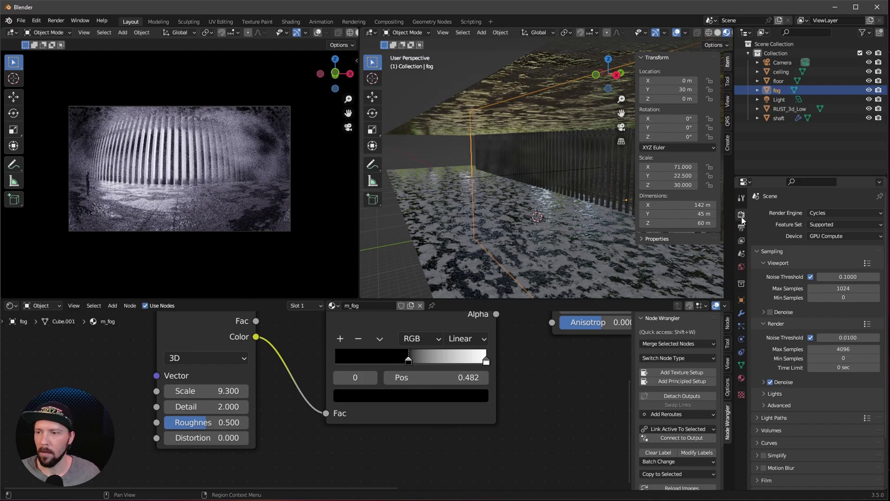
click(757, 254)
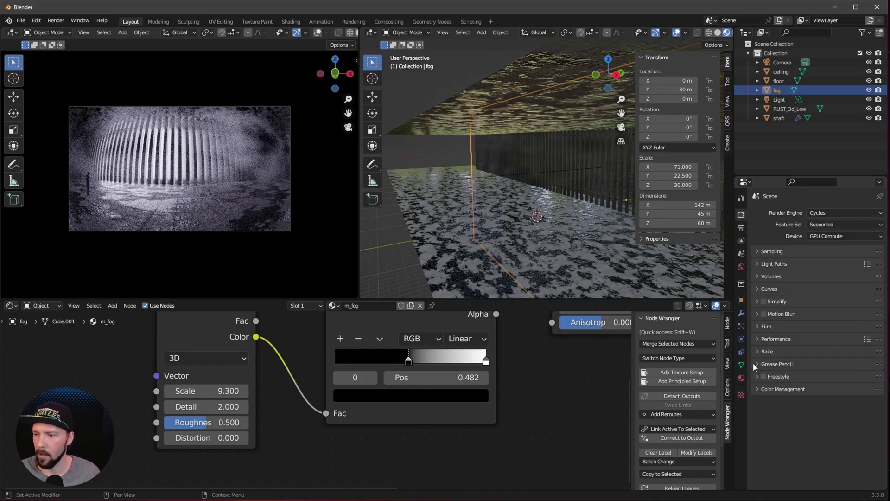
click(753, 388)
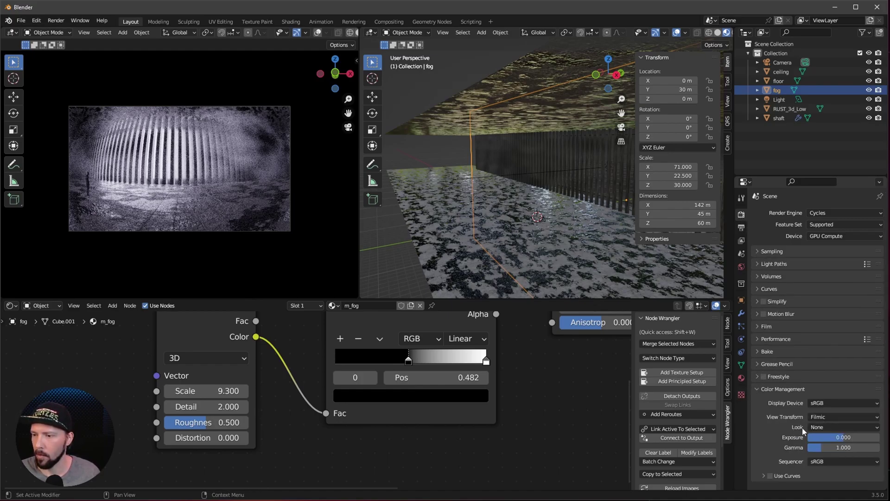
click(830, 427)
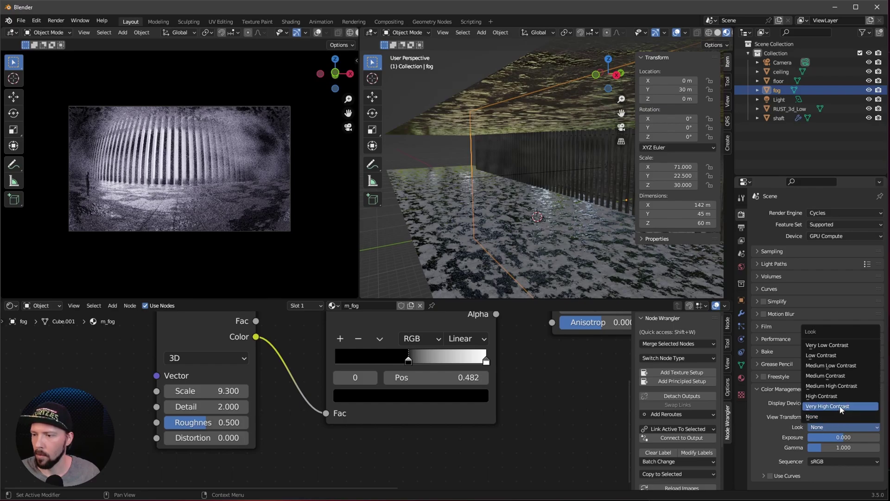
click(838, 407)
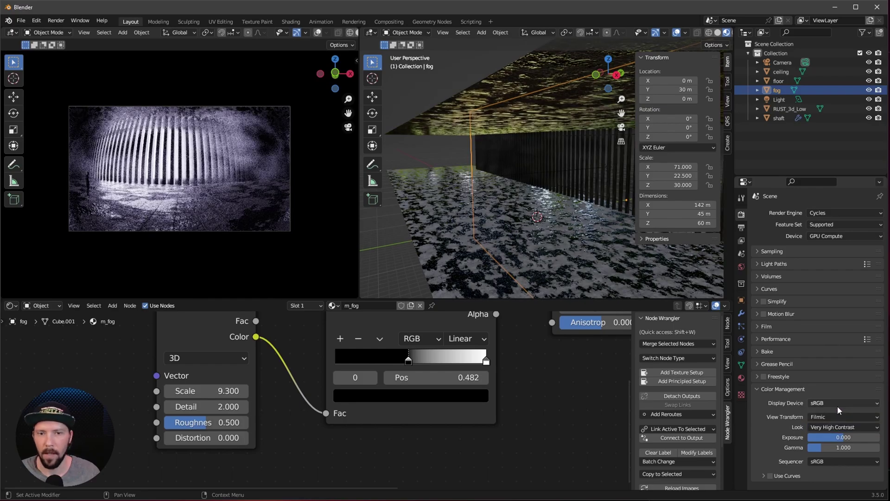
Switch the user-perspective viewport area to the Compositor and enable compositing nodes
click(374, 33)
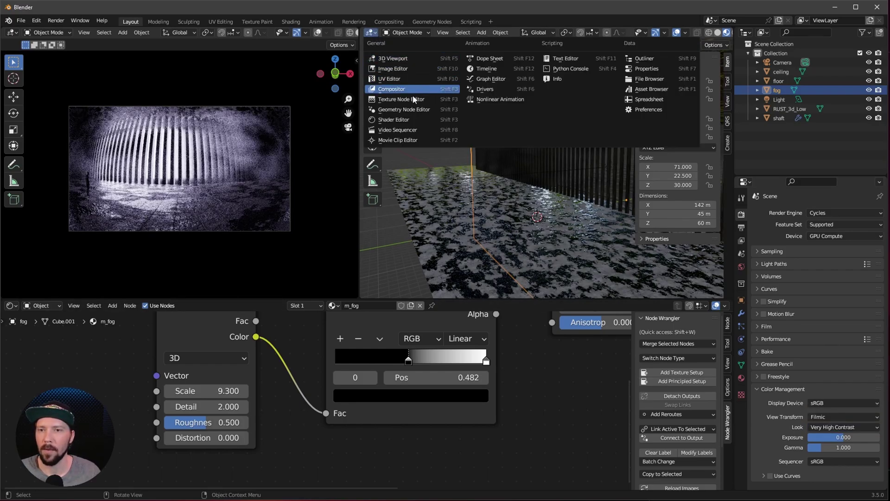
click(389, 89)
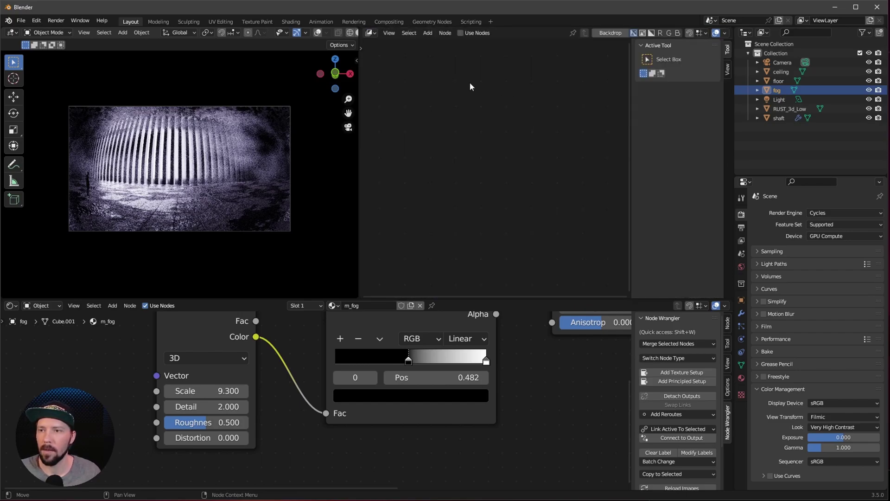
click(460, 33)
middle_drag(566, 193, 538, 197)
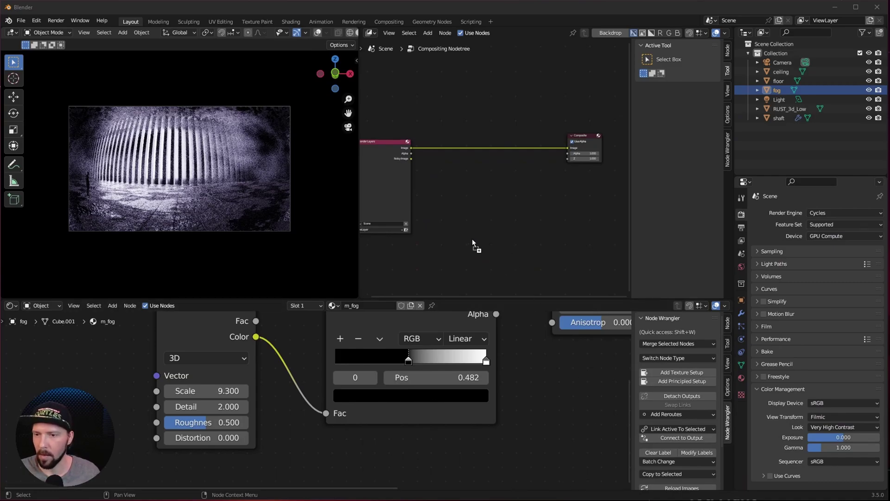
Bring the blue splash image into the compositor and feed it into the second input of a Mix node inserted before the Composite output
drag(483, 242, 472, 238)
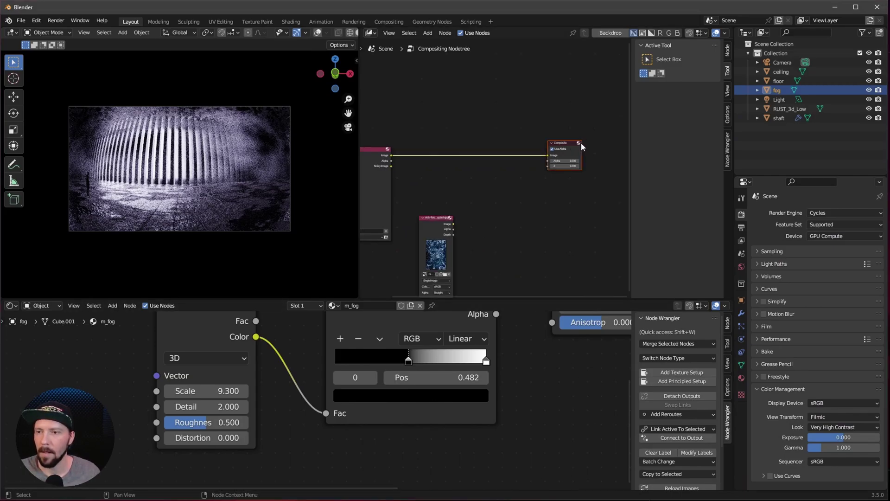
drag(547, 145, 572, 145)
key(shift+a)
click(518, 139)
text(miox)
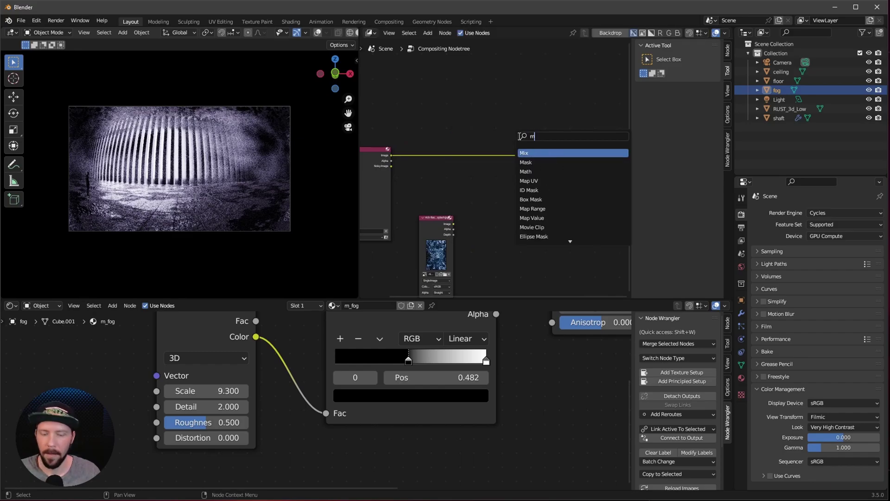
key(BackSpace)
key(BackSpace)
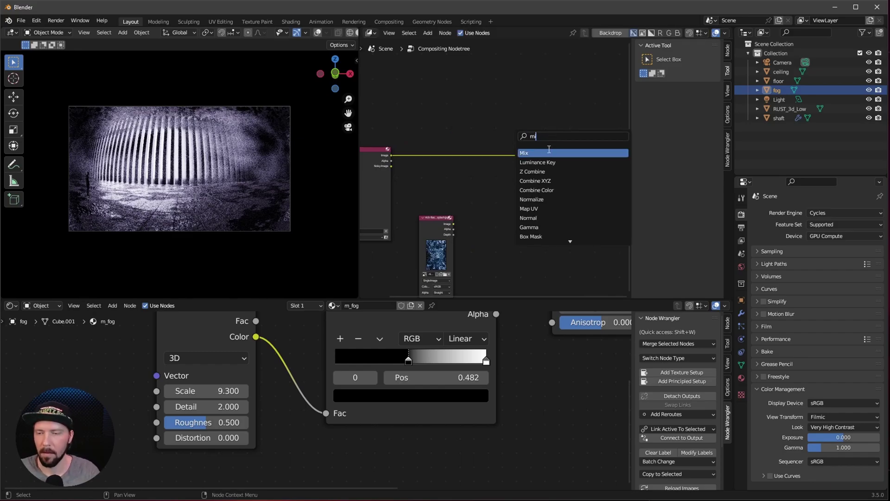
click(539, 153)
click(539, 156)
middle_drag(498, 204, 511, 232)
mouse_move(510, 232)
ctrl+alt+mouse_down()
mouse_move(488, 264)
mouse_move(503, 219)
ctrl+alt+mouse_up()
drag(446, 223, 555, 170)
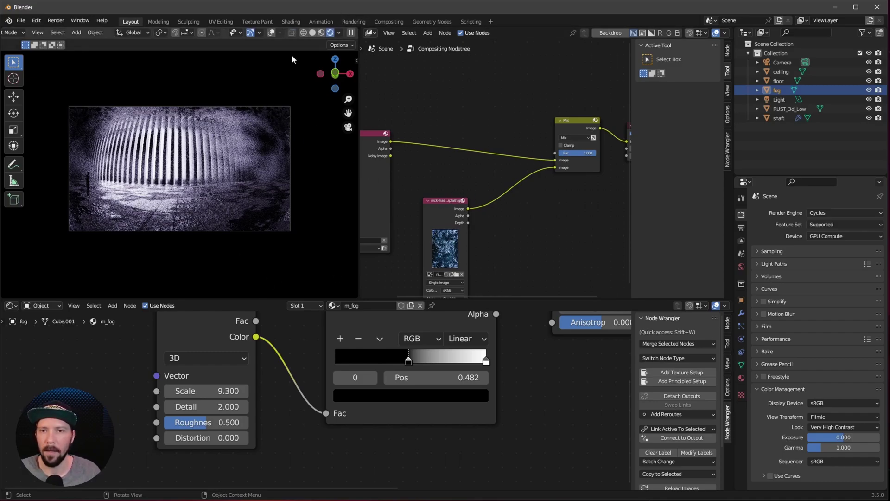
Set the camera viewport's shading to always display the compositor result
click(339, 34)
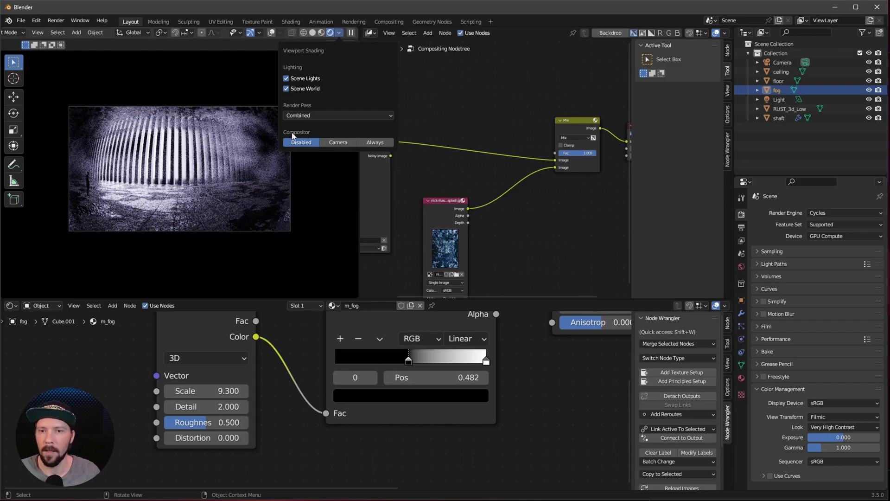
click(377, 143)
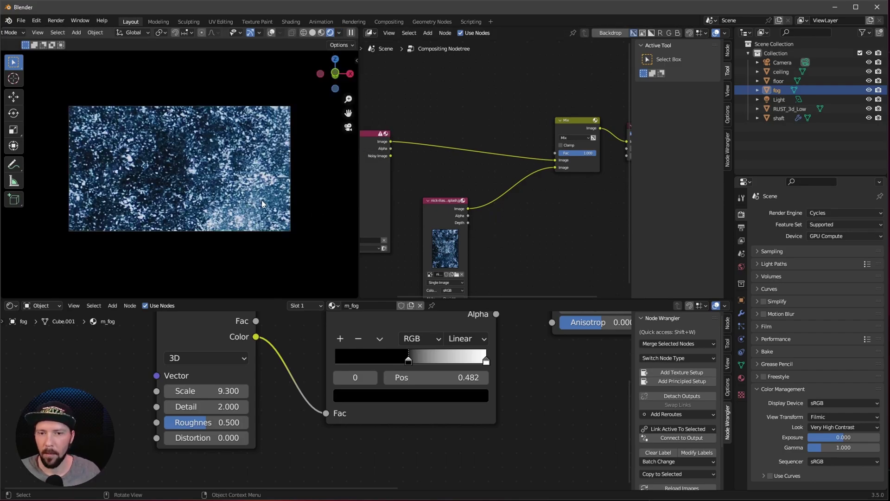
Set the Mix node's blending mode to Overlay with a factor of 0.47
middle_drag(527, 154, 451, 164)
scroll(451, 164, up, 3)
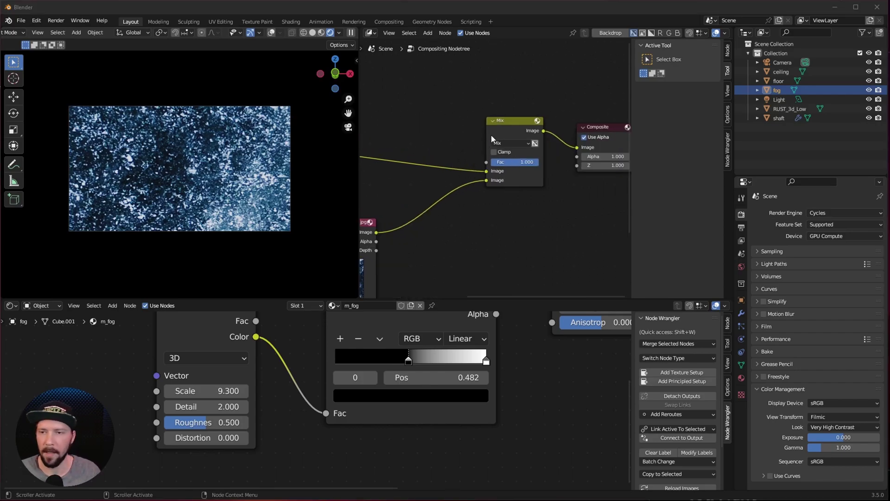
click(510, 144)
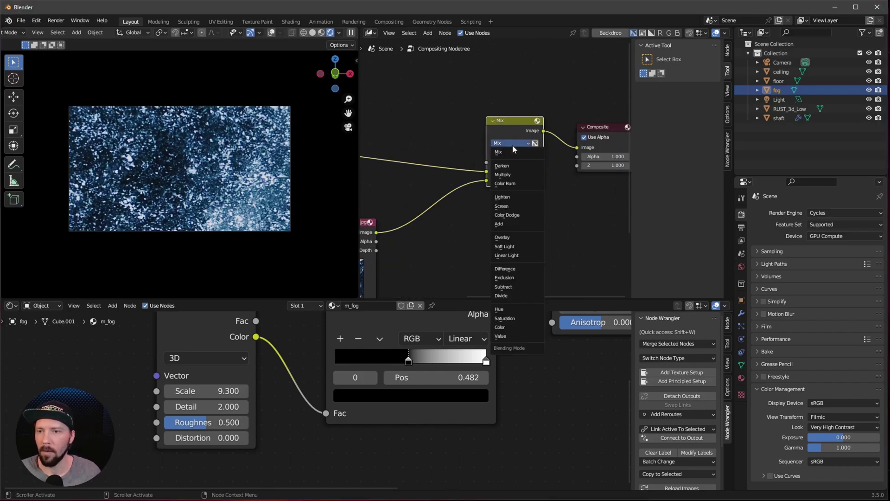
click(514, 237)
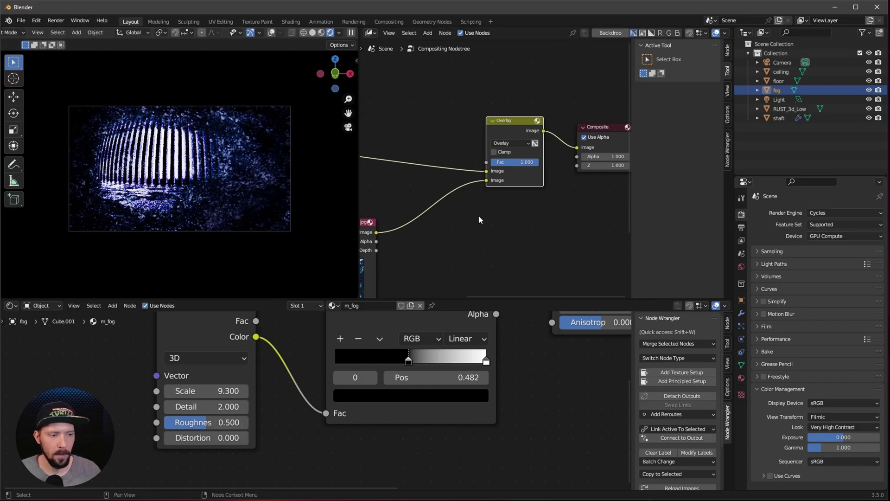
click(510, 162)
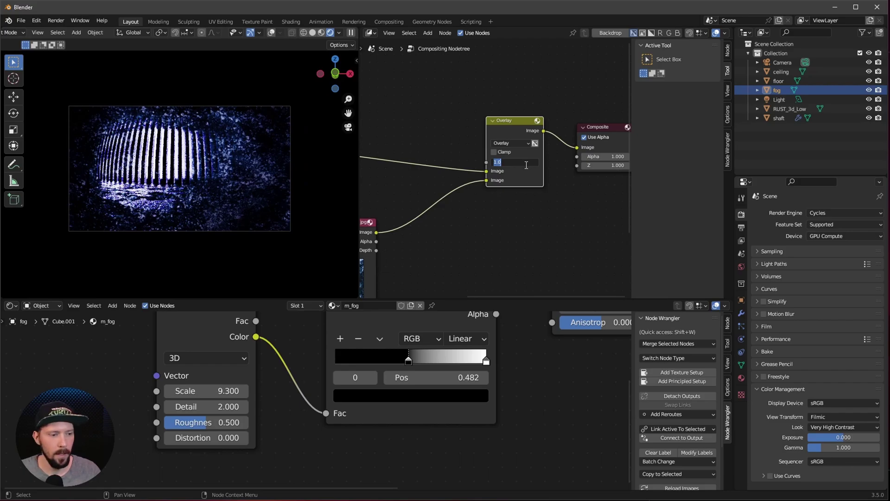
text(.47)
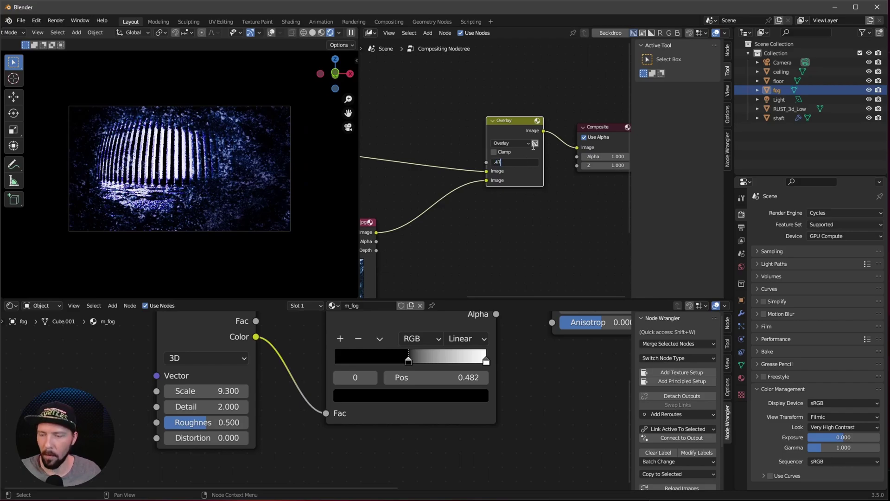
key(Return)
Insert a Transform node between the splash image and the Overlay node, enlarging the compositor area and spacing out the nodes
scroll(374, 216, down, 2)
middle_drag(373, 216, 438, 185)
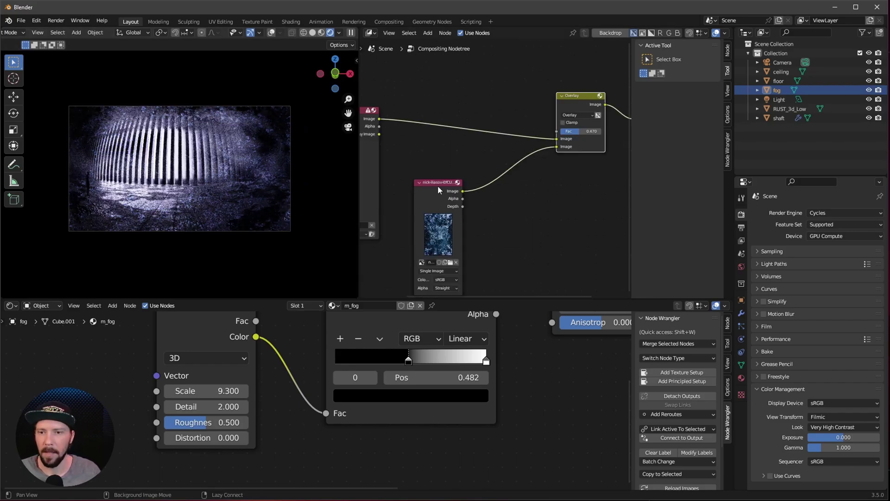
drag(437, 187, 418, 192)
click(491, 232)
middle_drag(486, 227, 492, 228)
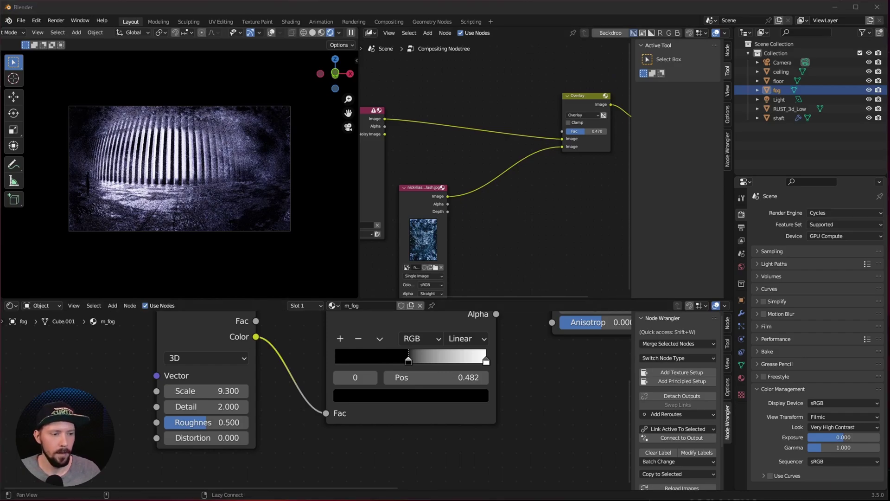
key(shift+a)
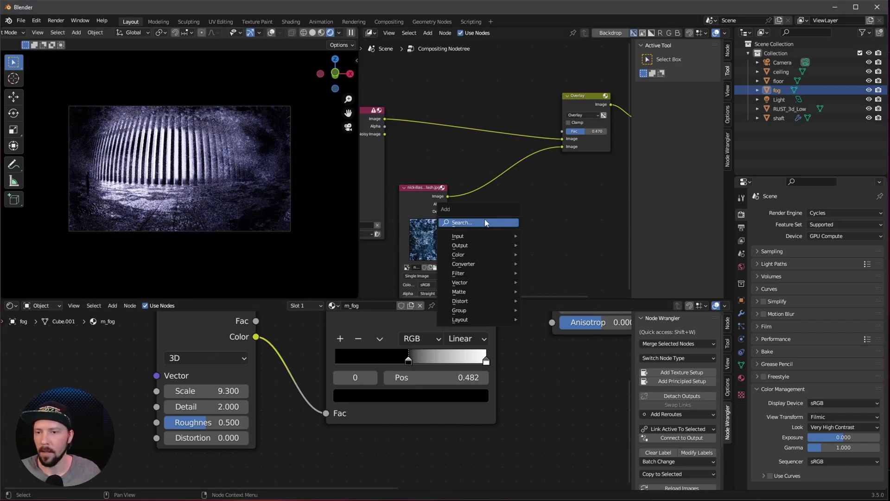
click(485, 218)
text(tra)
click(514, 245)
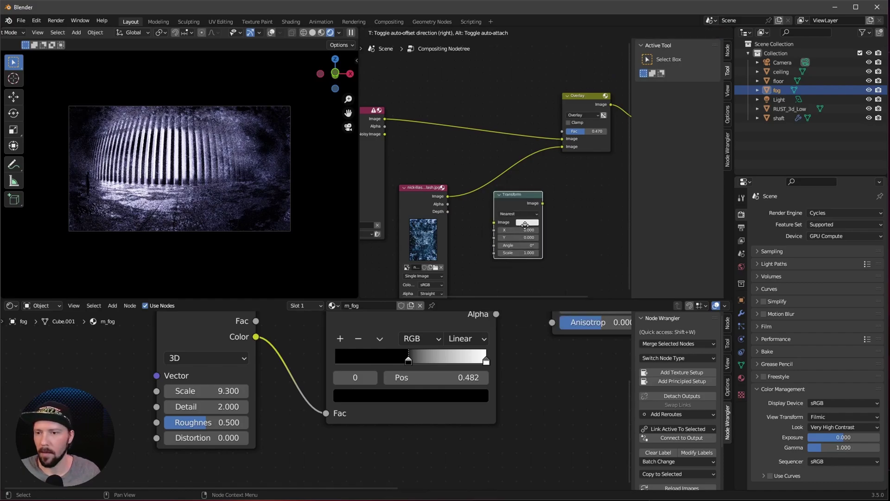
click(525, 224)
drag(442, 300, 445, 452)
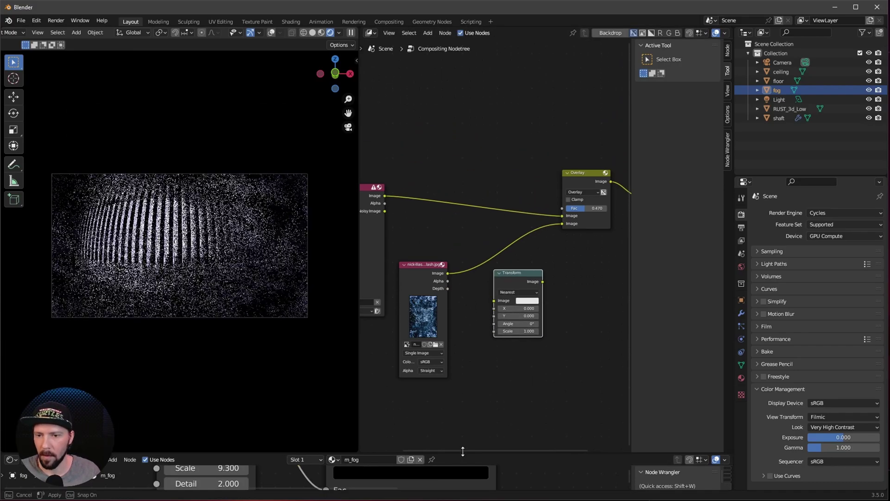
drag(520, 271, 500, 247)
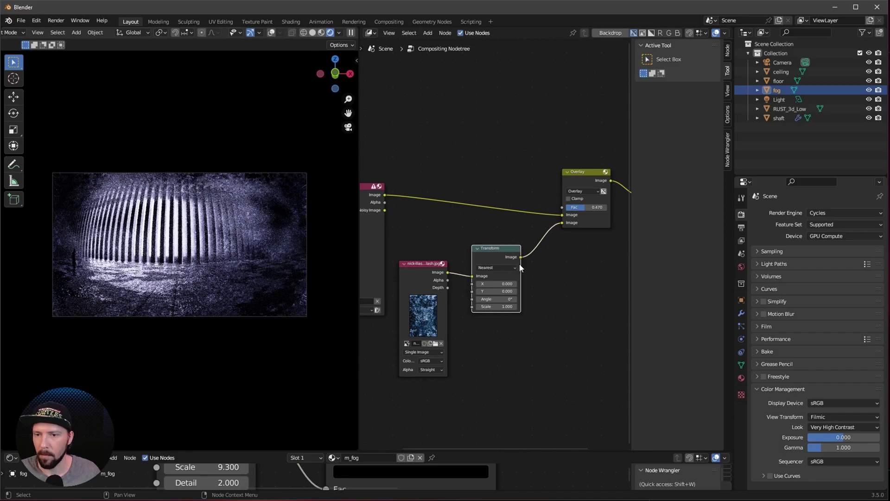
drag(583, 172, 594, 172)
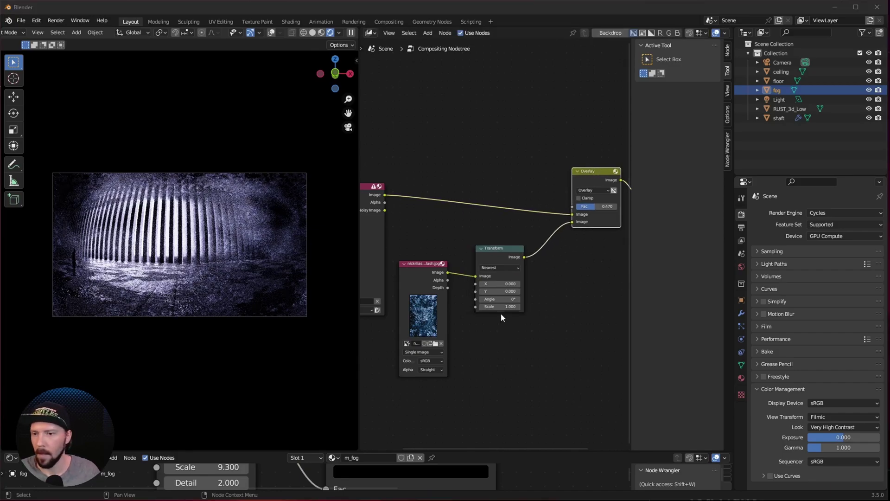
Set the Transform node's scale to 0.3
click(506, 308)
text(.3)
key(Return)
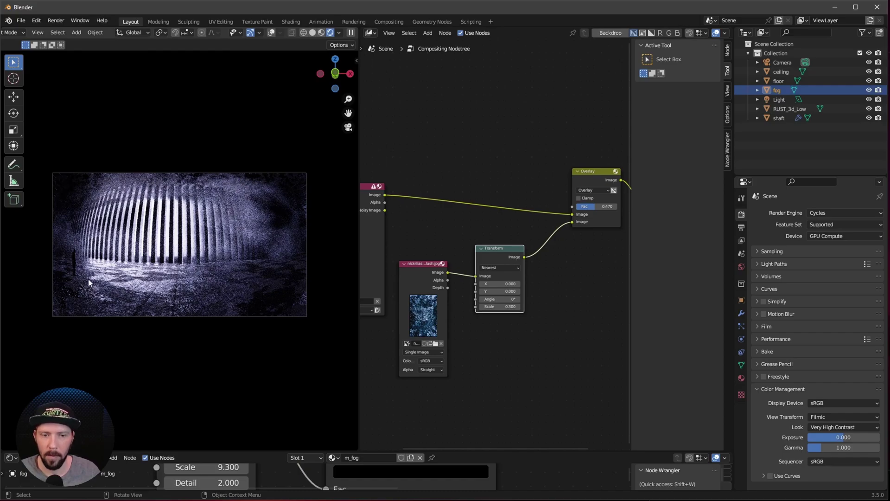
Insert a Hue Saturation Value node between the Transform node and the Overlay node
click(547, 305)
middle_drag(551, 307, 513, 318)
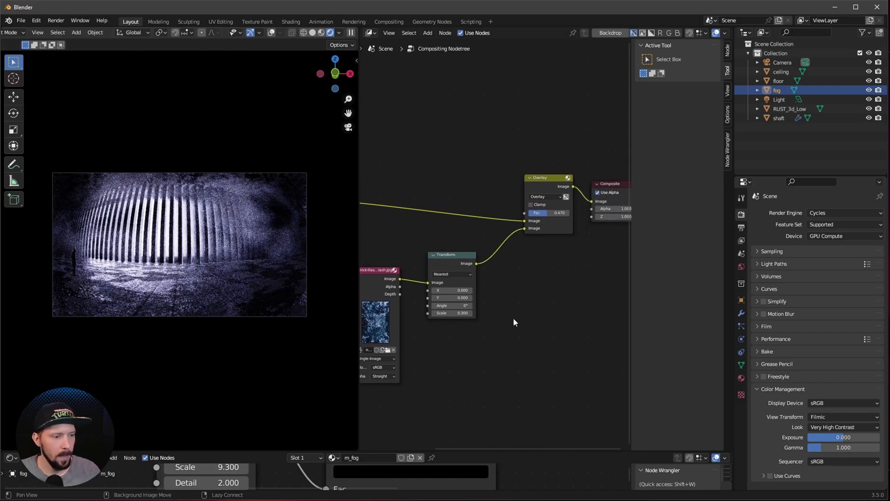
key(shift+a)
click(526, 306)
text(hue)
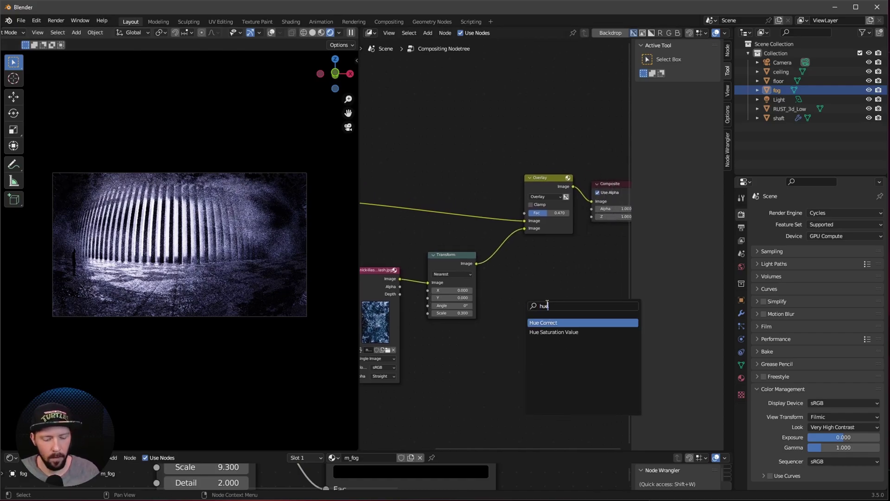
click(580, 332)
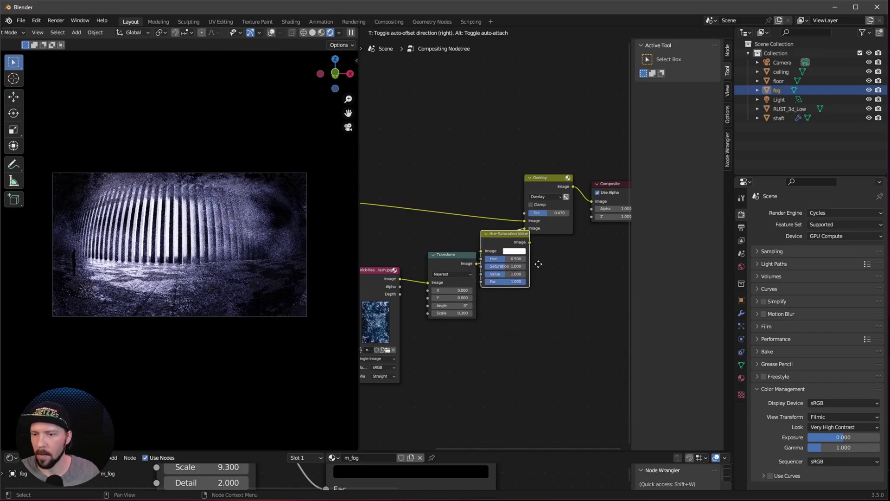
click(538, 295)
Set the Hue Saturation Value node's hue to 0.55 and saturation to 0.75
scroll(533, 306, up, 2)
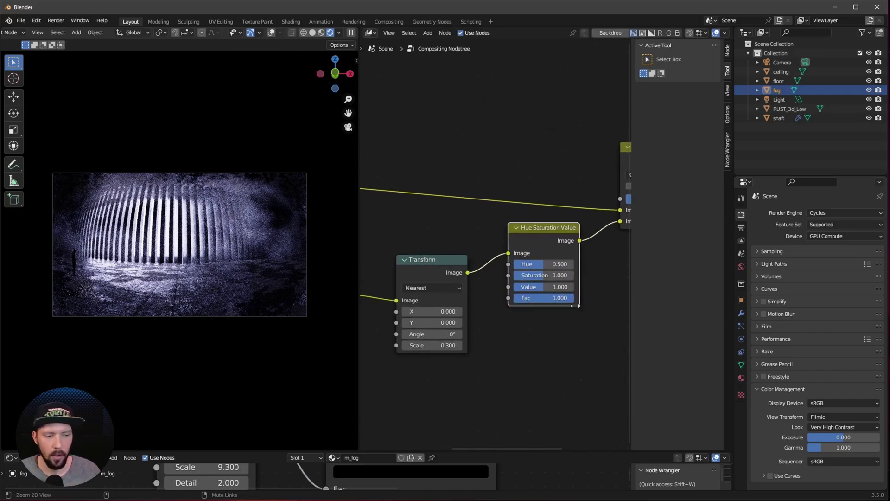
click(559, 264)
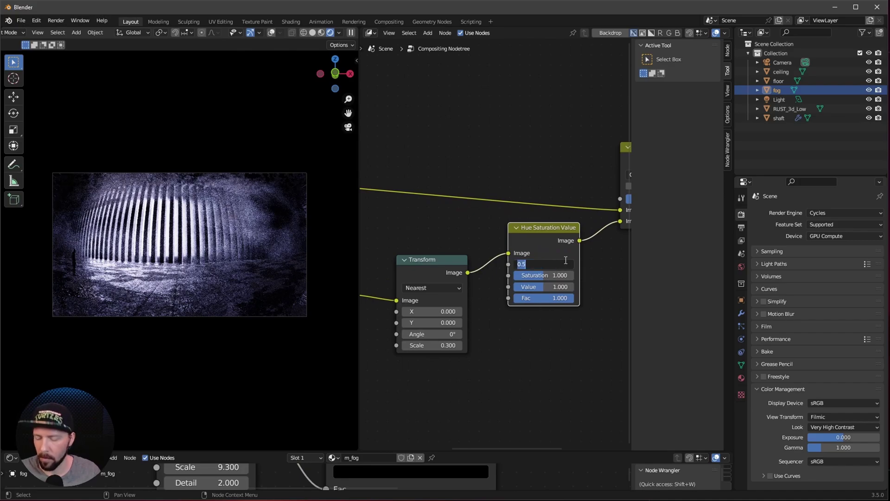
key(BackSpace)
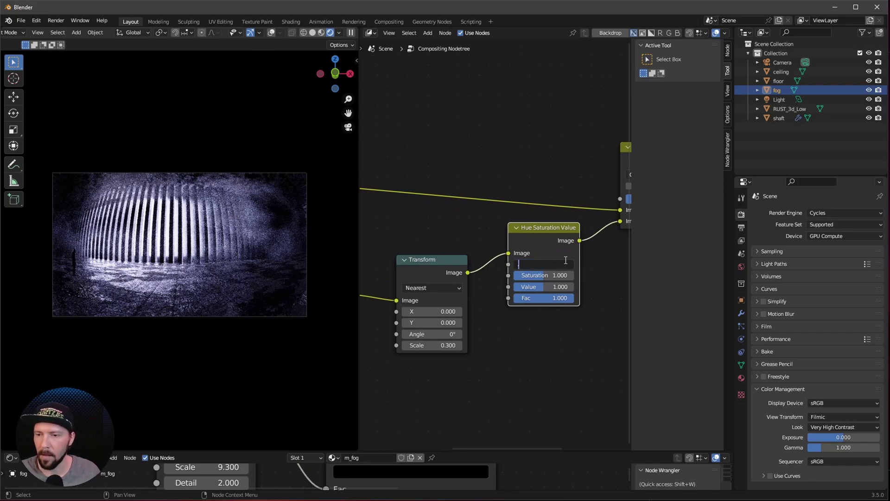
text(.55)
key(Return)
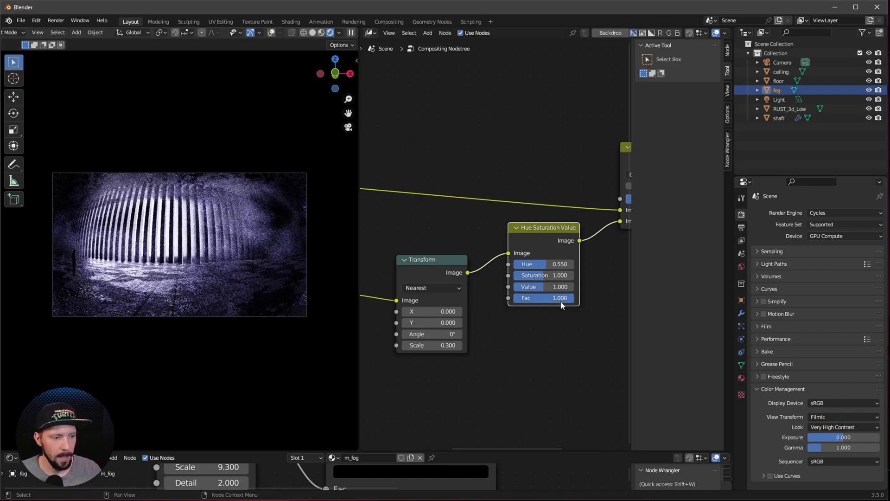
click(555, 276)
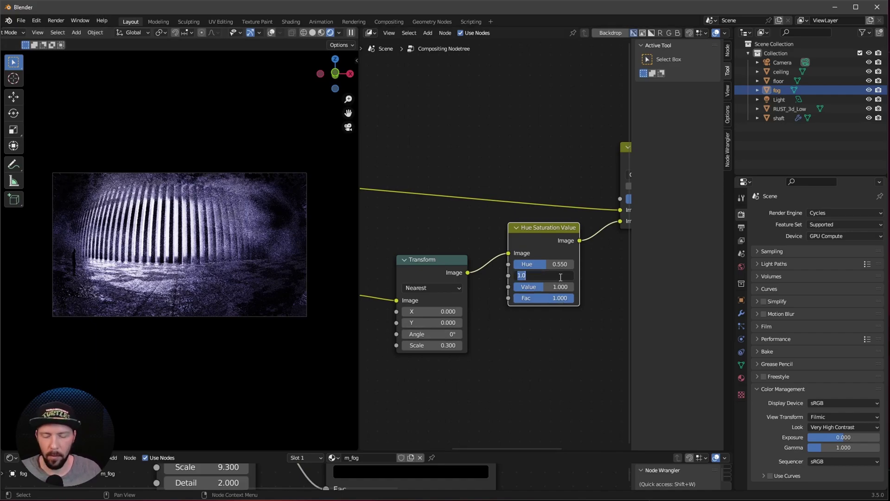
text(.75)
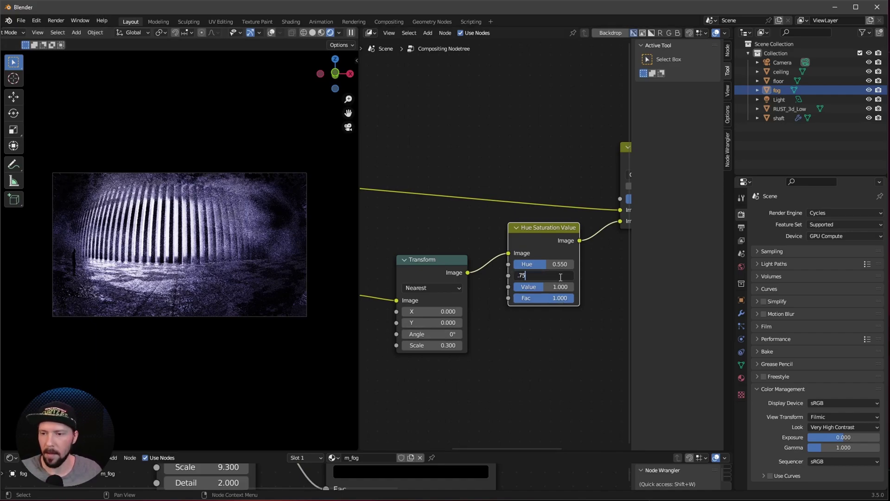
key(Return)
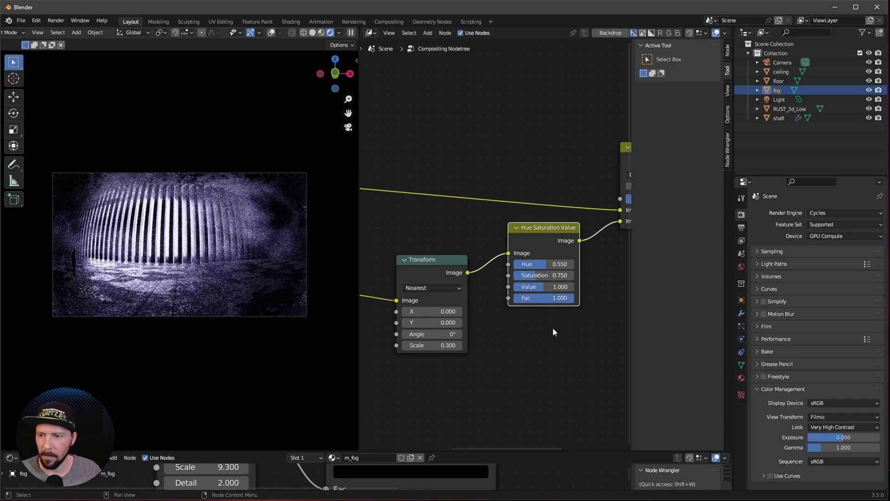
Insert an RGB Curves node between the Hue Saturation Value node and the Overlay node
middle_drag(616, 313, 479, 319)
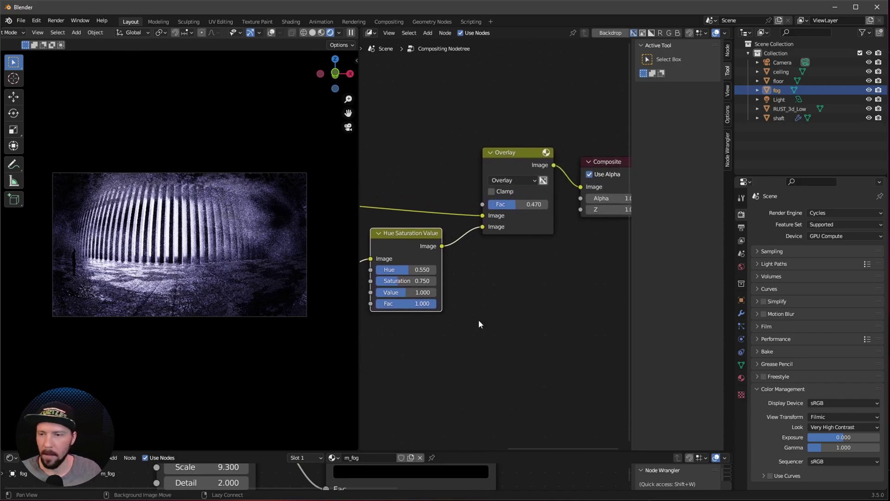
key(shift+a)
click(584, 320)
text(curve)
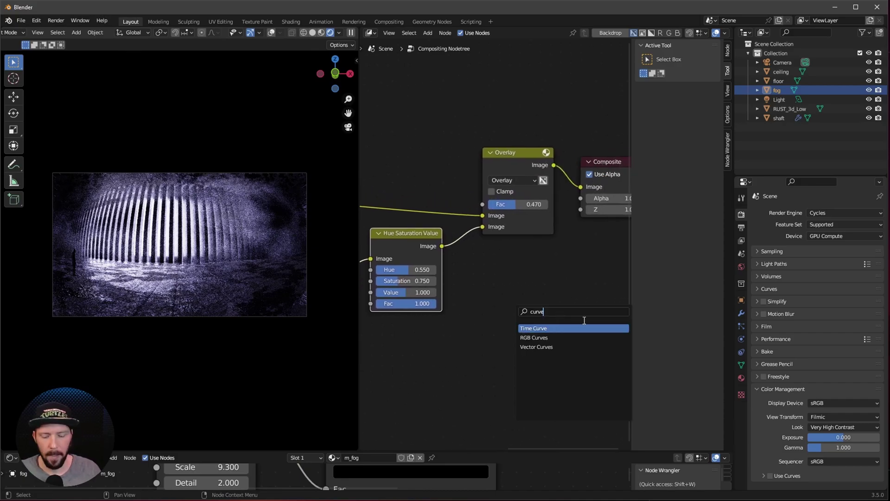
click(566, 337)
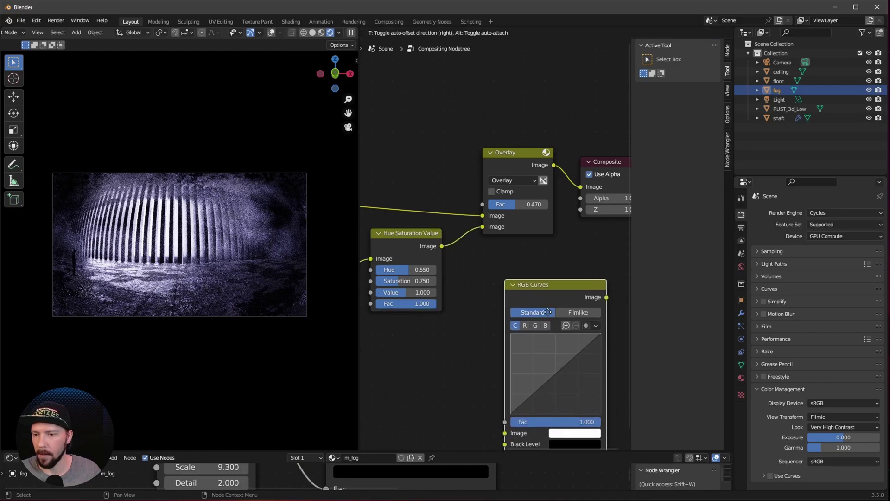
click(532, 266)
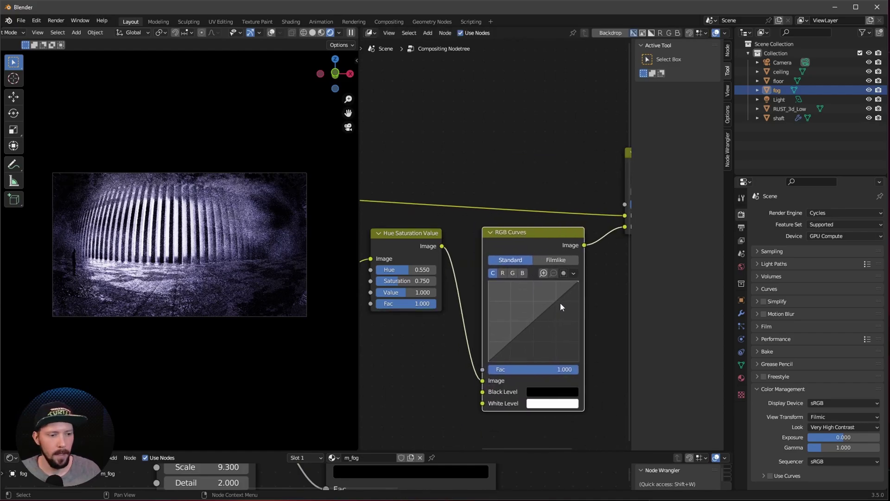
Move the Composite output aside and insert a Glare node between it and the Overlay node
drag(559, 300, 561, 309)
scroll(561, 309, down, 5)
middle_drag(562, 309, 543, 292)
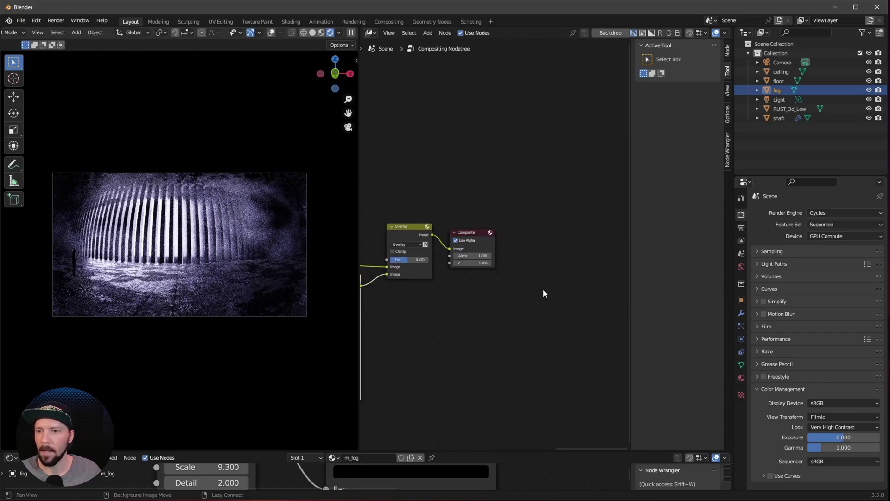
drag(484, 233, 575, 224)
key(shift+a)
click(526, 200)
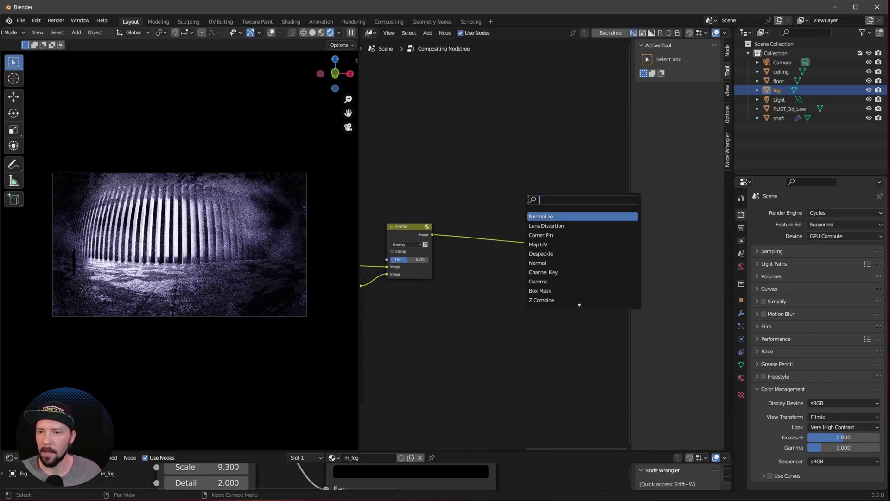
text(glare)
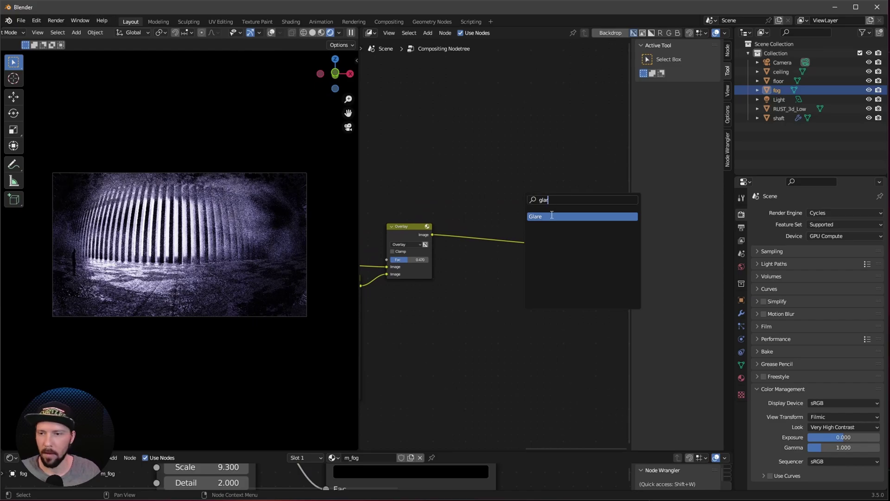
key(Return)
click(499, 225)
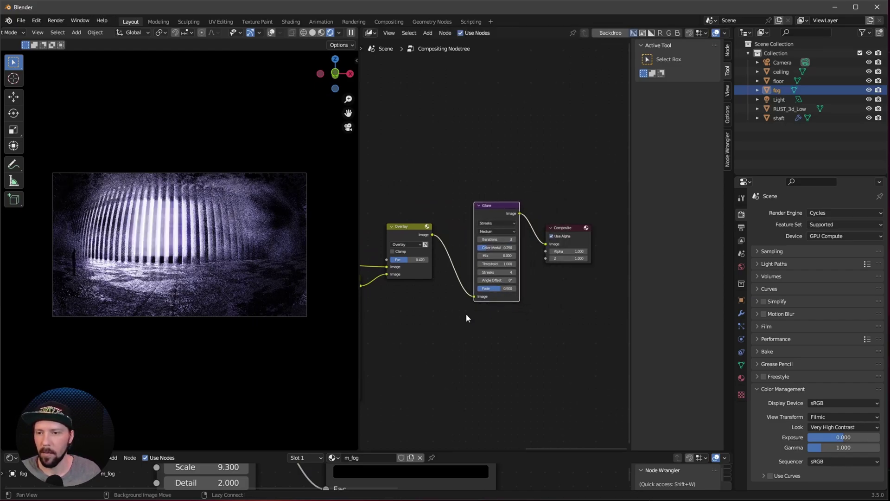
Set the Glare node's type to Ghosts and its quality to High
scroll(496, 241, up, 1)
click(494, 216)
click(497, 229)
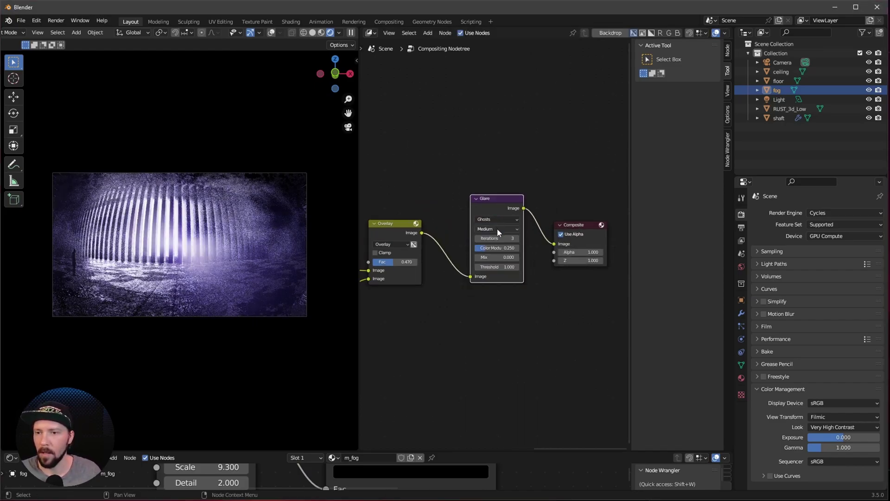
scroll(497, 229, up, 1)
click(498, 222)
click(500, 235)
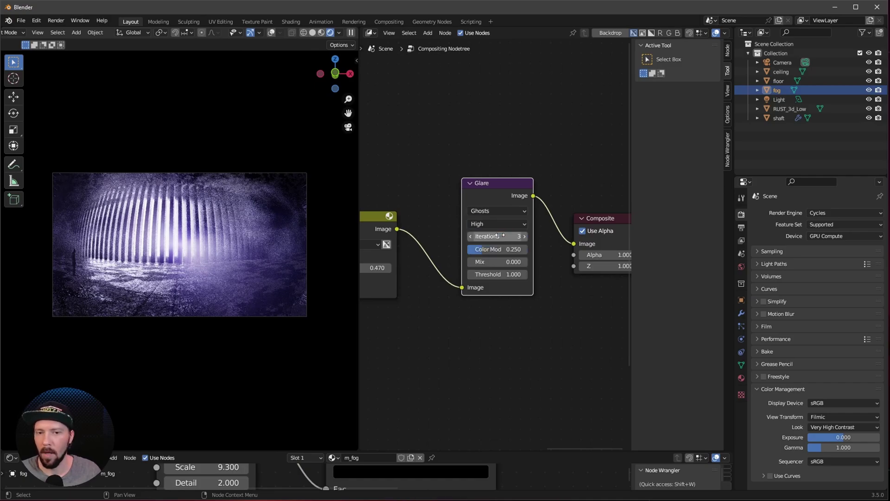
Set the Glare node's mix to -0.5 and its threshold to 0.4
double_click(512, 262)
text(-0.5)
key(Return)
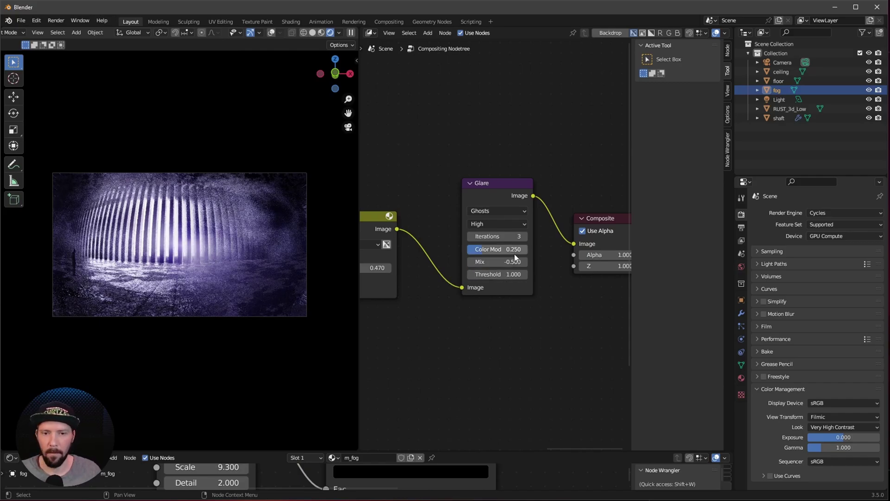
double_click(519, 275)
text(.4)
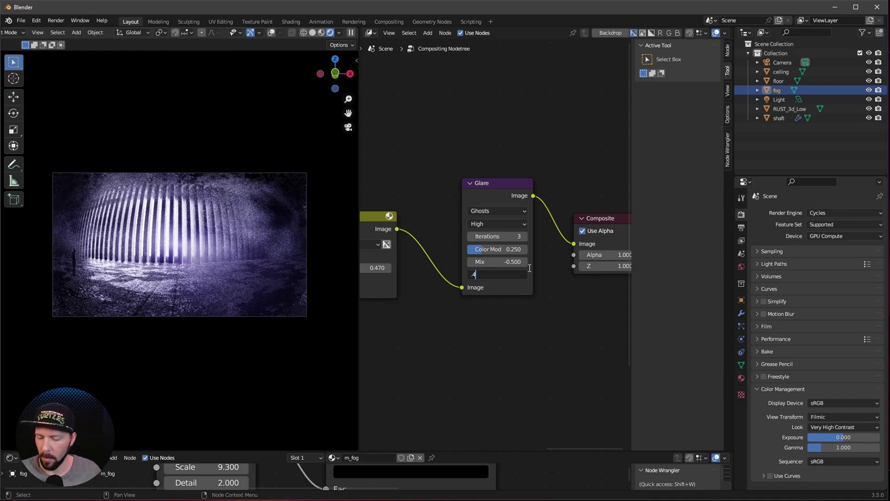
key(Return)
Set the memory tile size in the render performance settings to 512
click(774, 339)
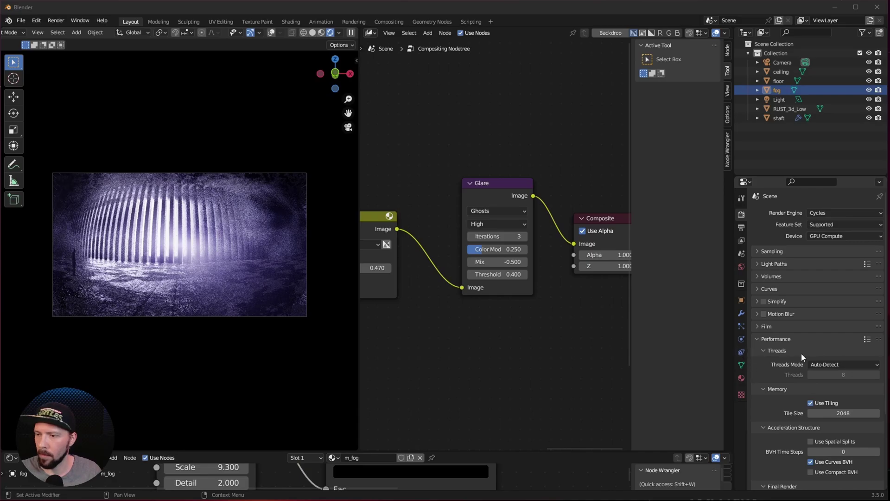
click(845, 413)
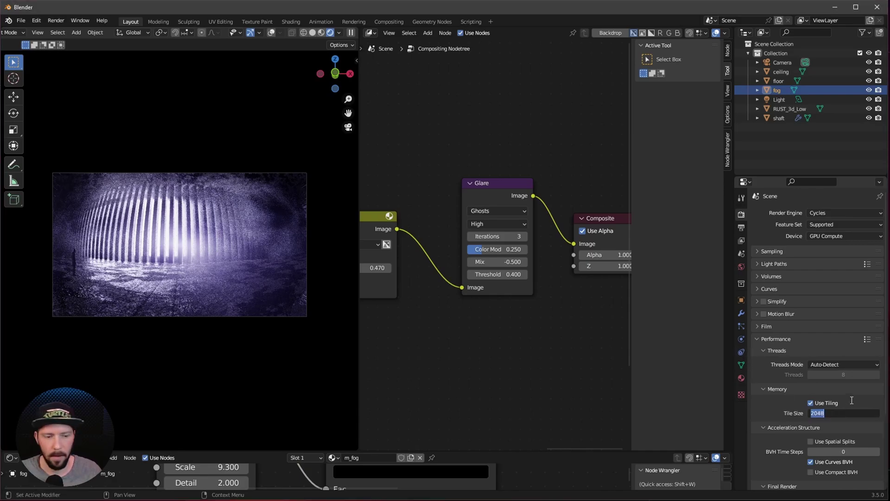
text(512)
key(Return)
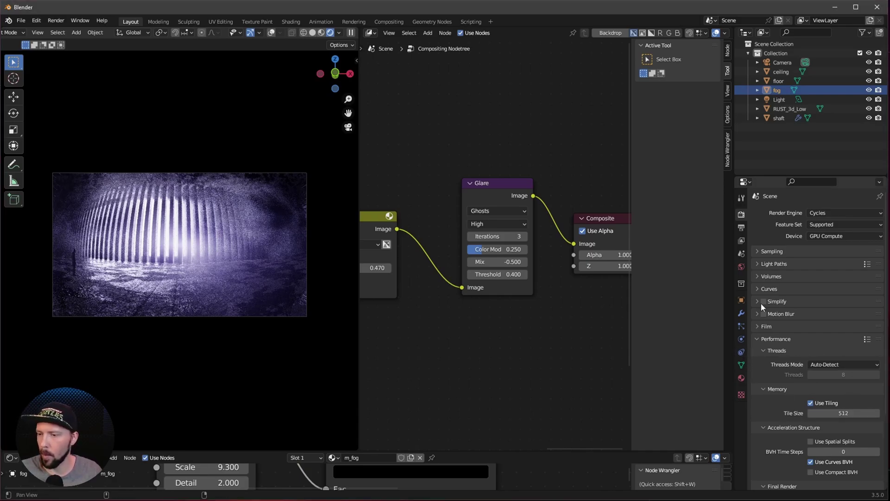
Set the maximum samples for the final render to 256 in the sampling settings
click(770, 251)
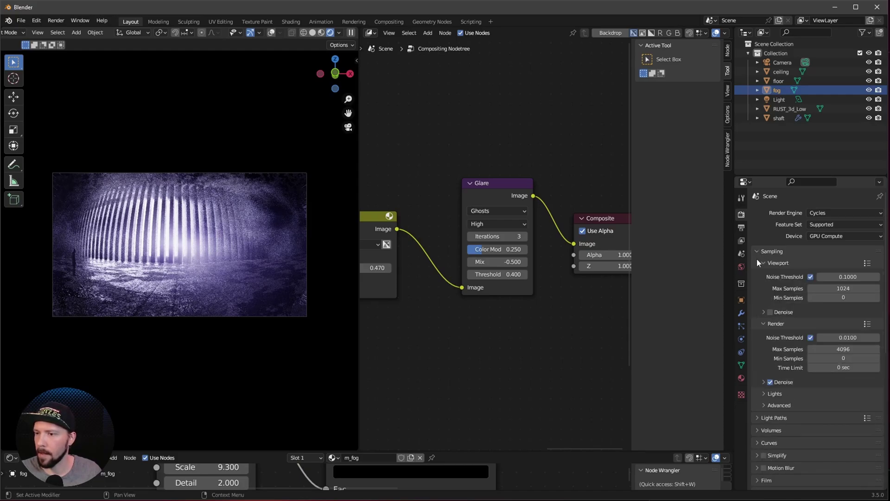
key(F12)
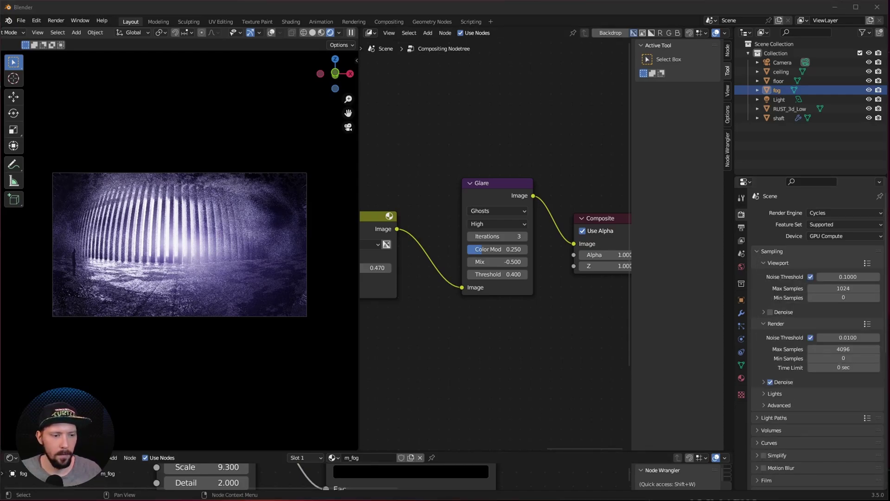
click(846, 350)
text(25)
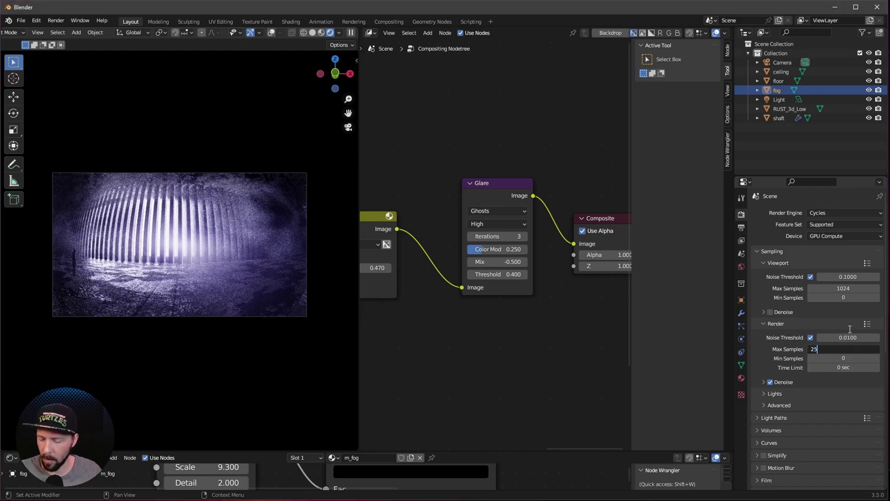
text(6)
key(Return)
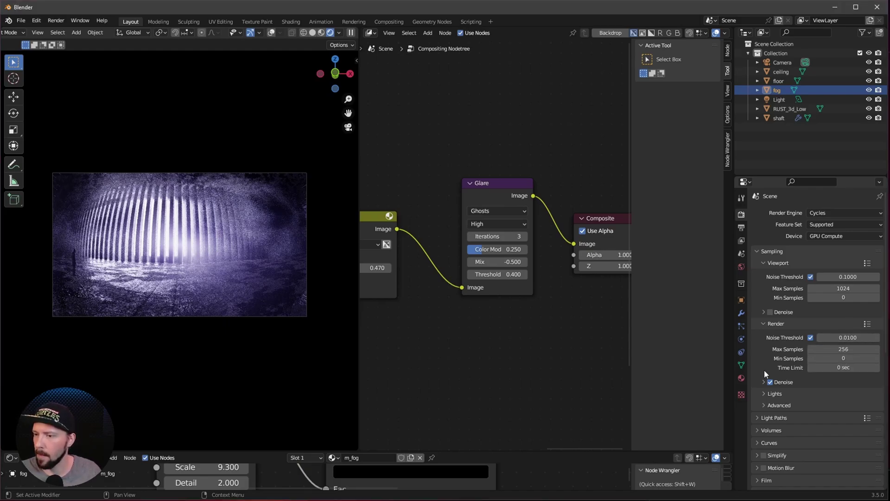